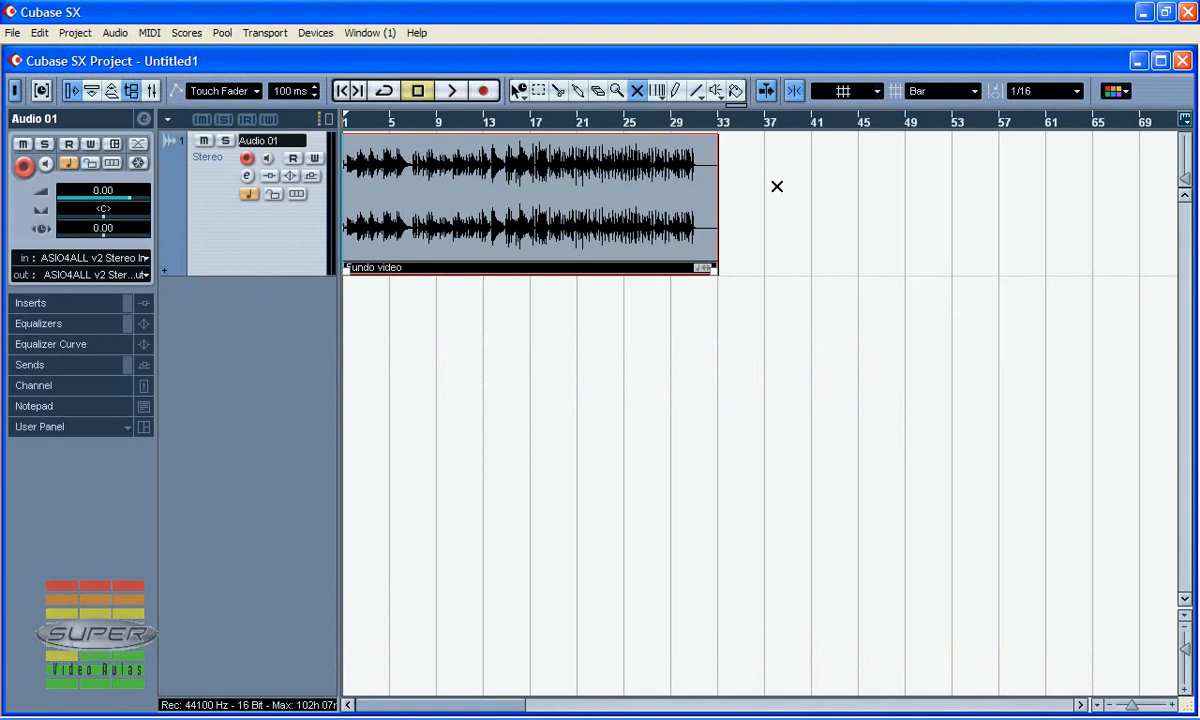
Step: Maximize the project window and move the project cursor to the end of the Fundo video clip at bar 33
double_click(1088, 60)
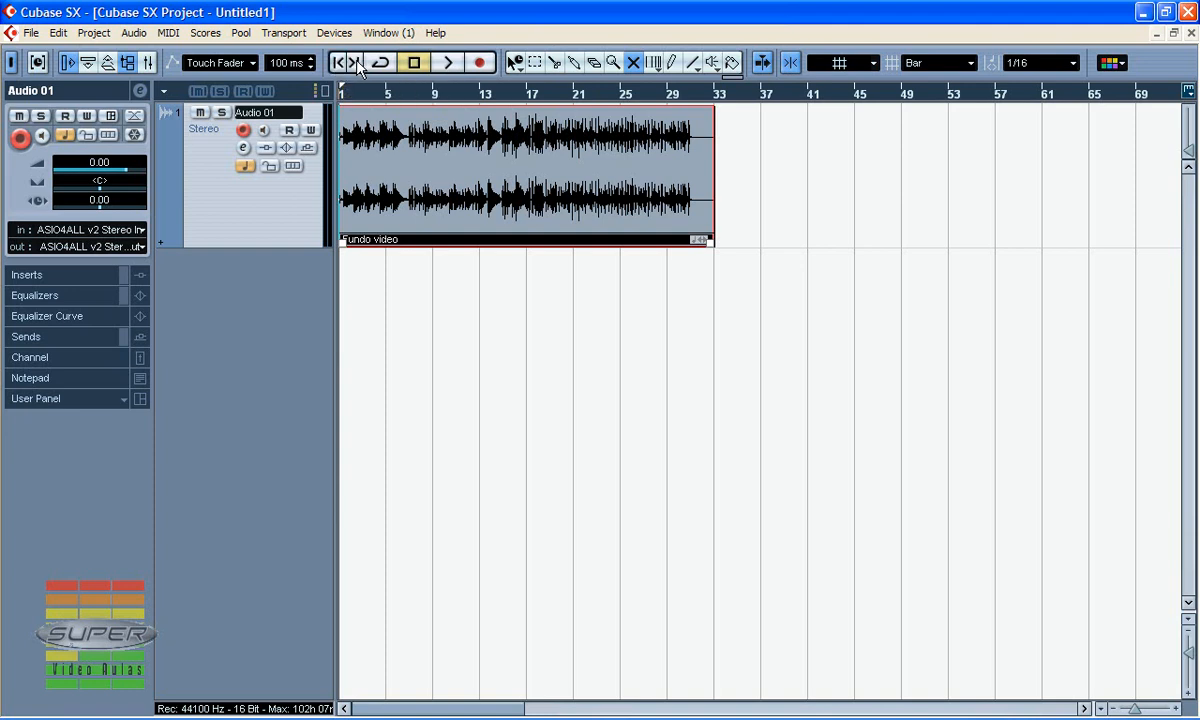
left_click(354, 63)
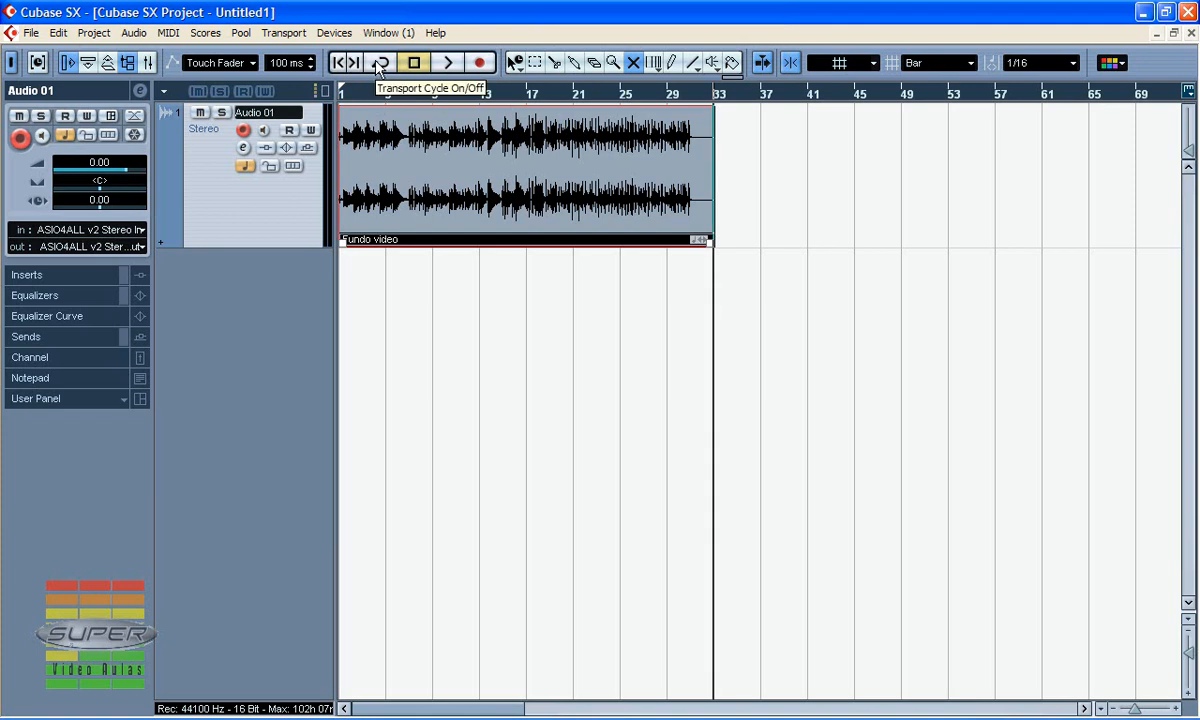
left_click(380, 63)
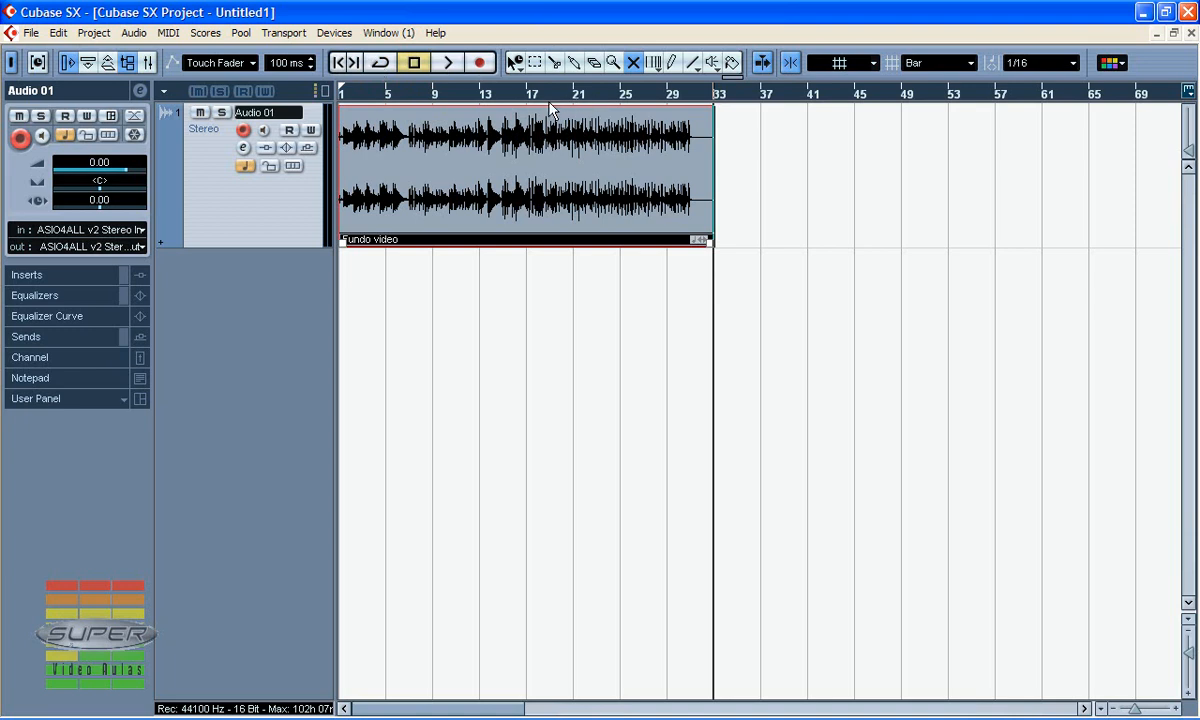
Step: Set the cycle range from bar 1 to bar 5 and turn on transport cycling
key("h")
key("1")
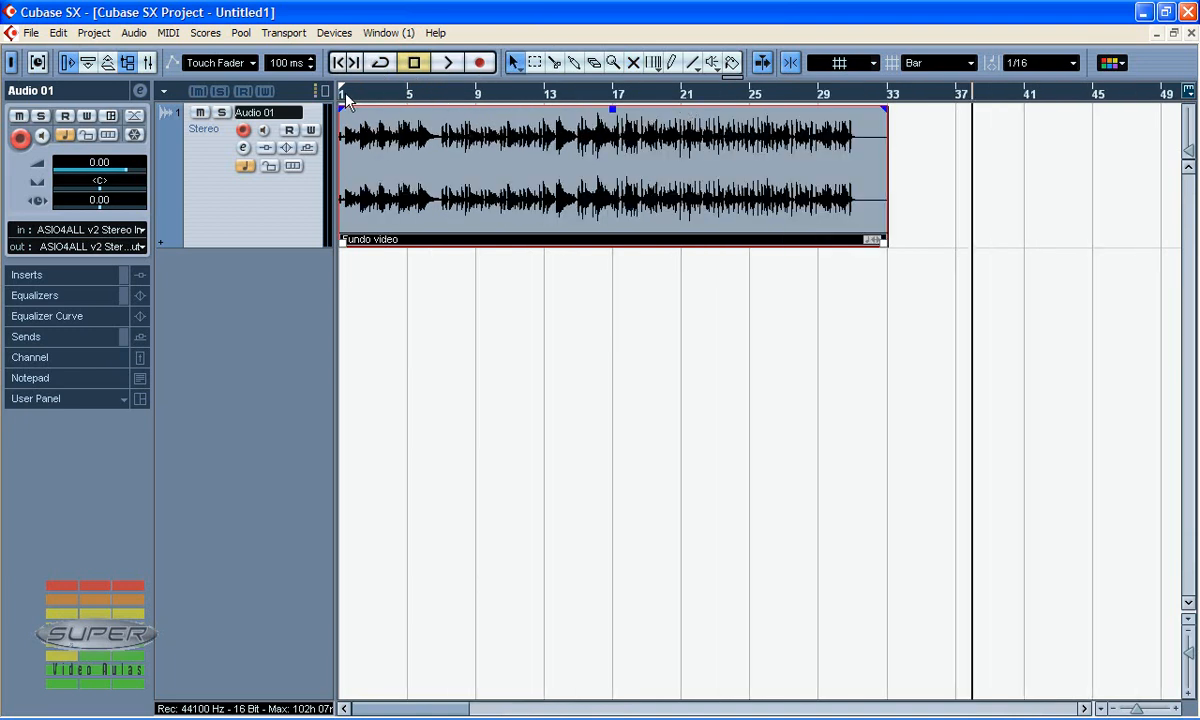
left_click_drag(342, 91, 408, 91)
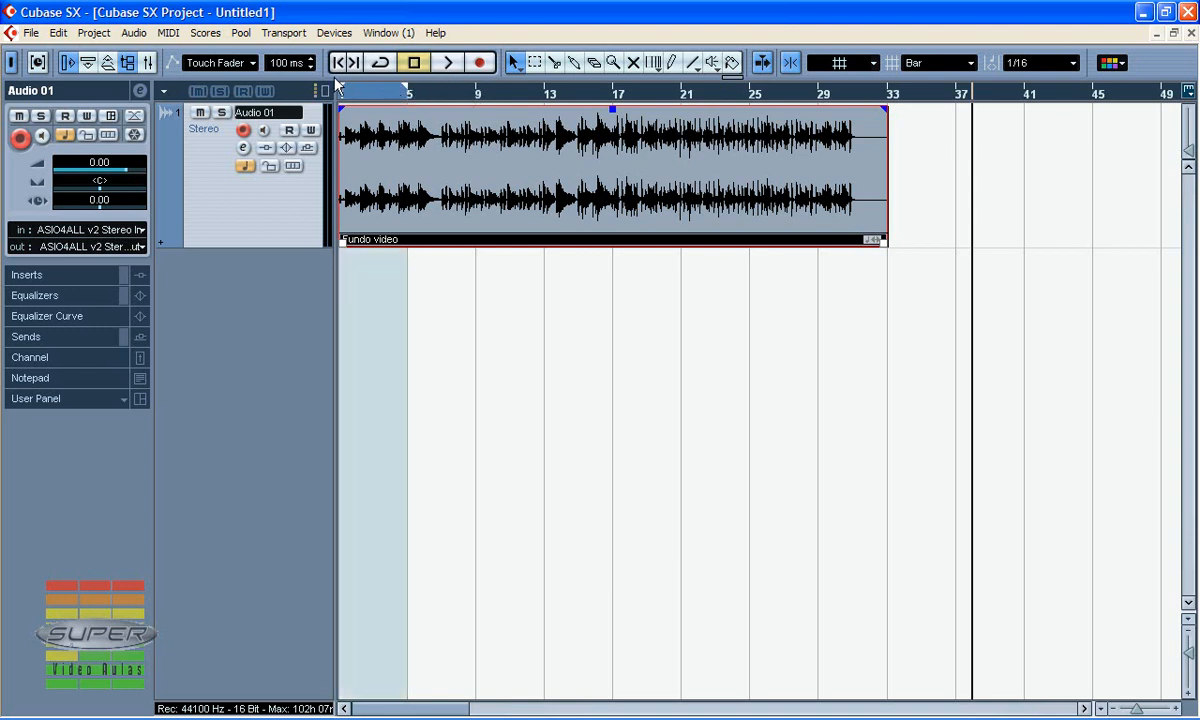
left_click(383, 64)
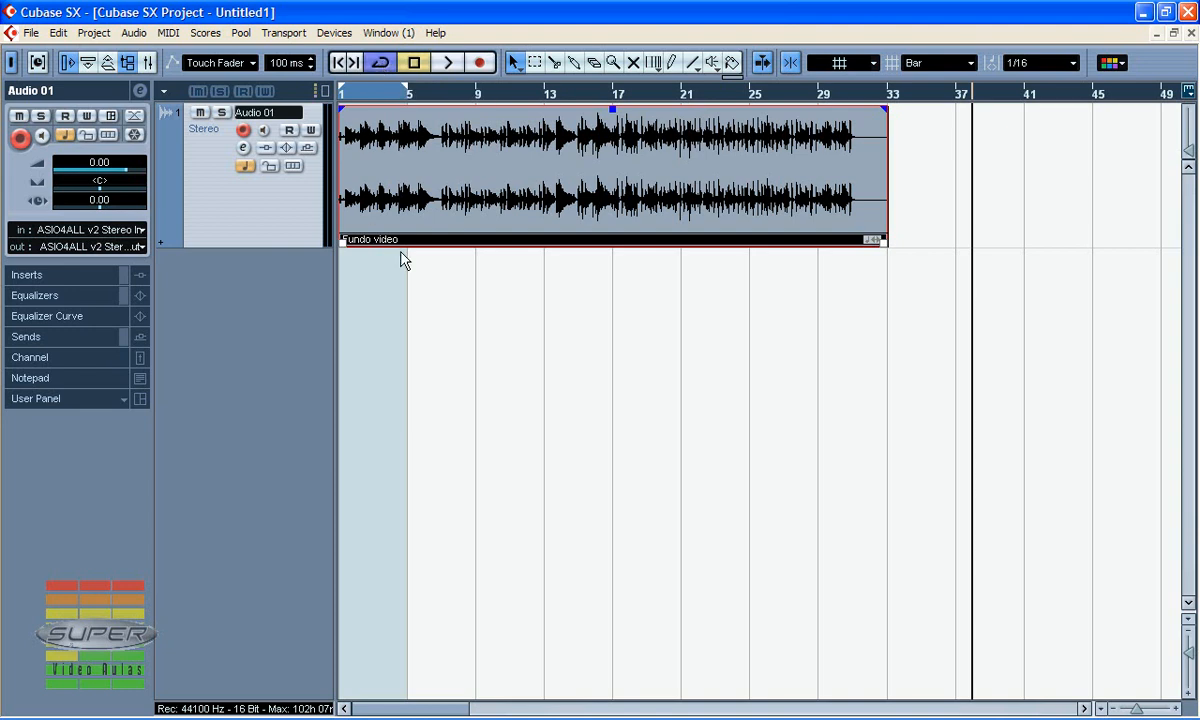
Step: Play and stop the cycled section twice, and make a short test recording on the Audio 01 track
left_click(448, 63)
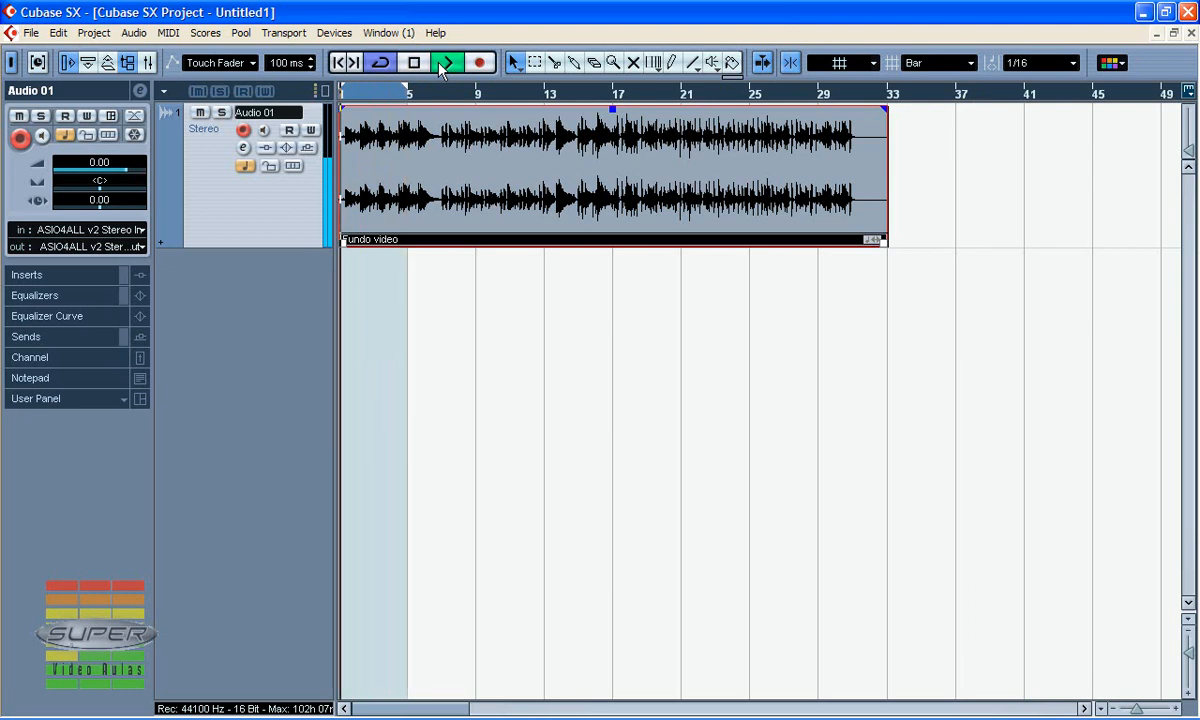
left_click(414, 63)
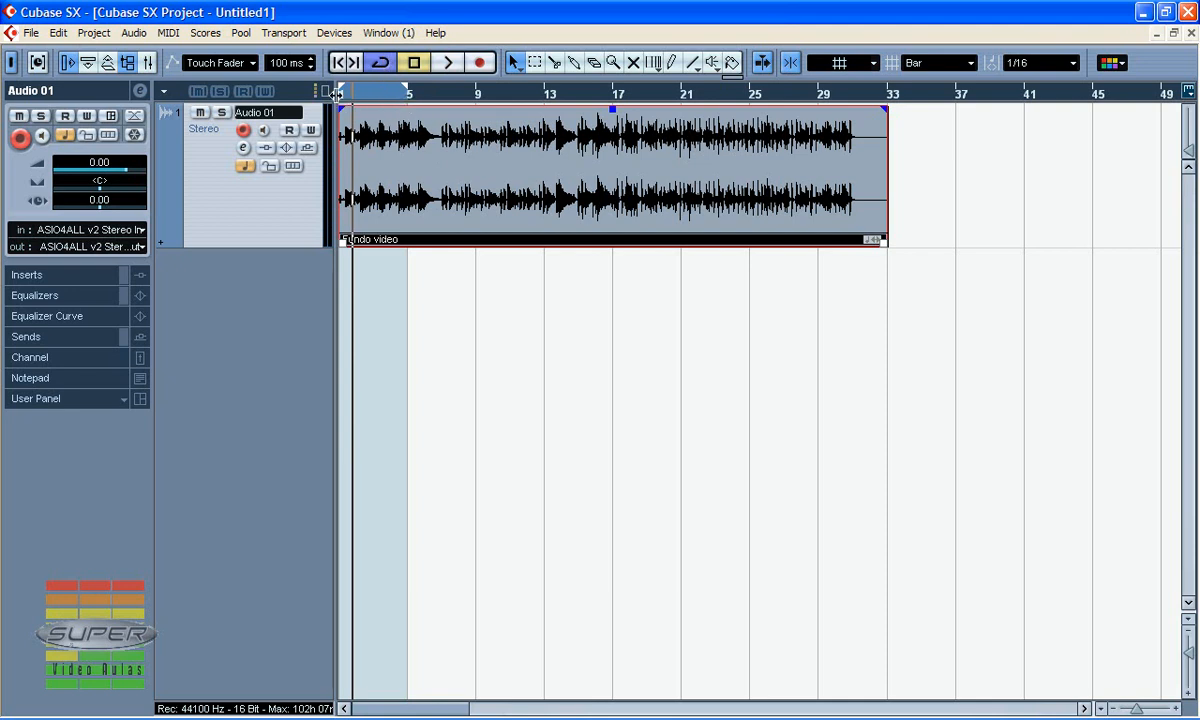
left_click(414, 63)
left_click(449, 64)
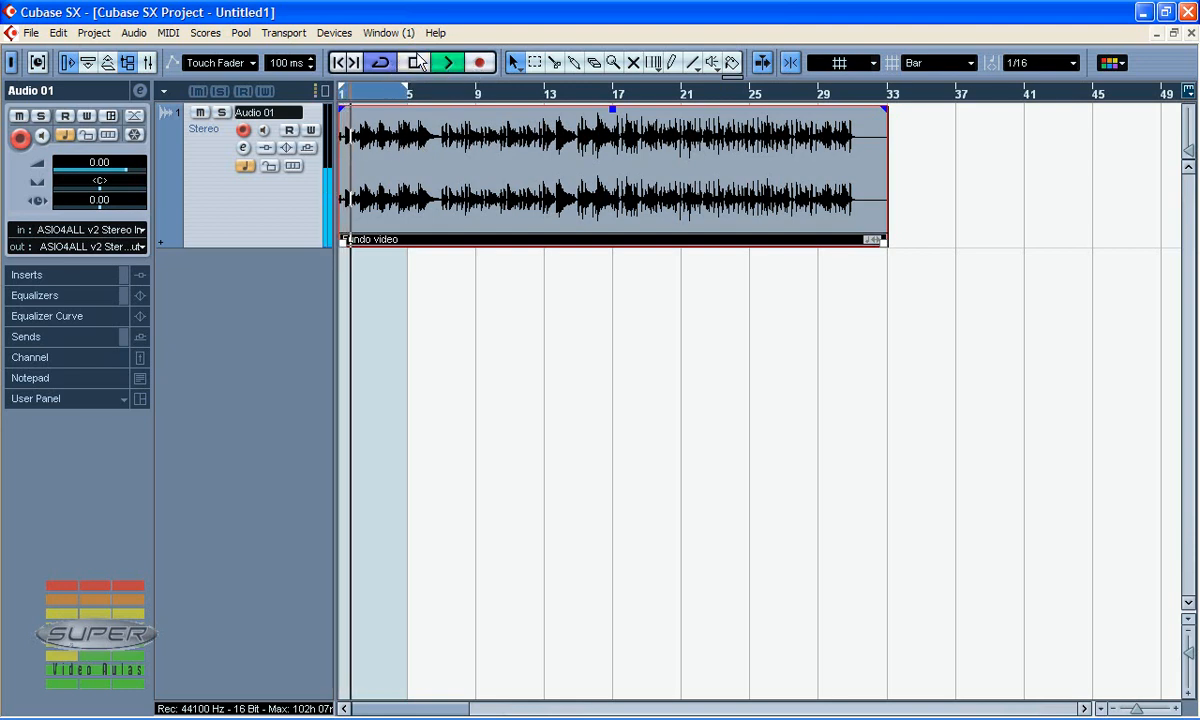
left_click(414, 63)
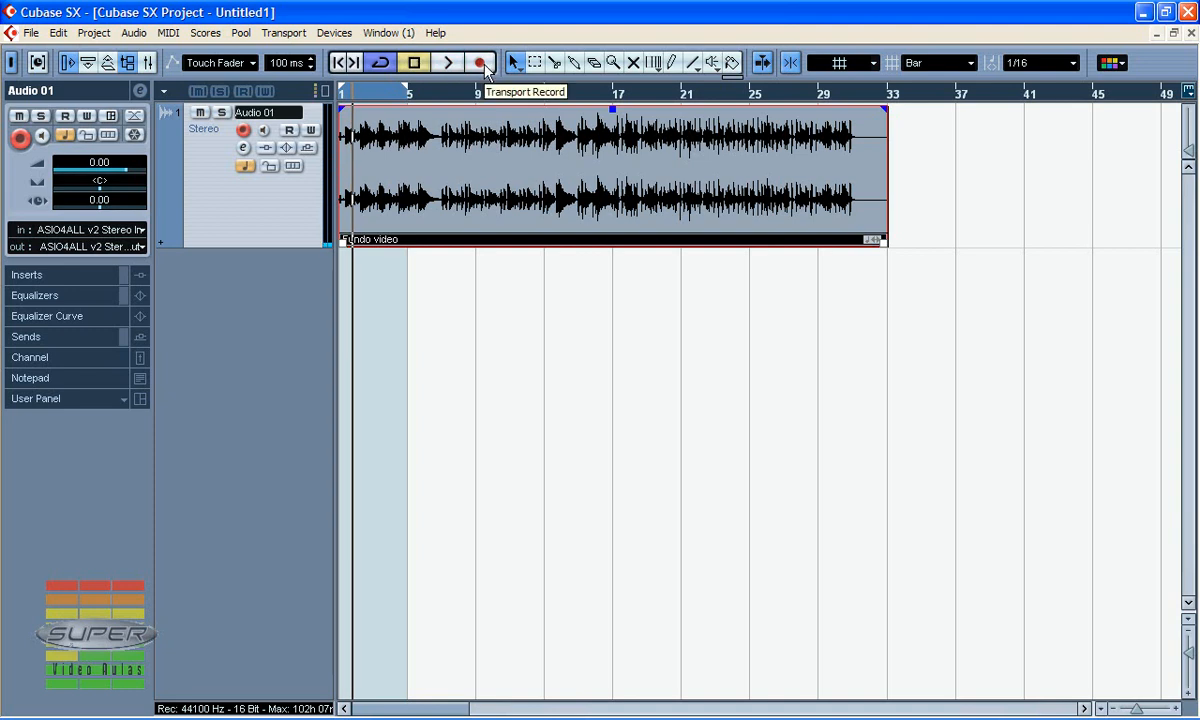
left_click(480, 63)
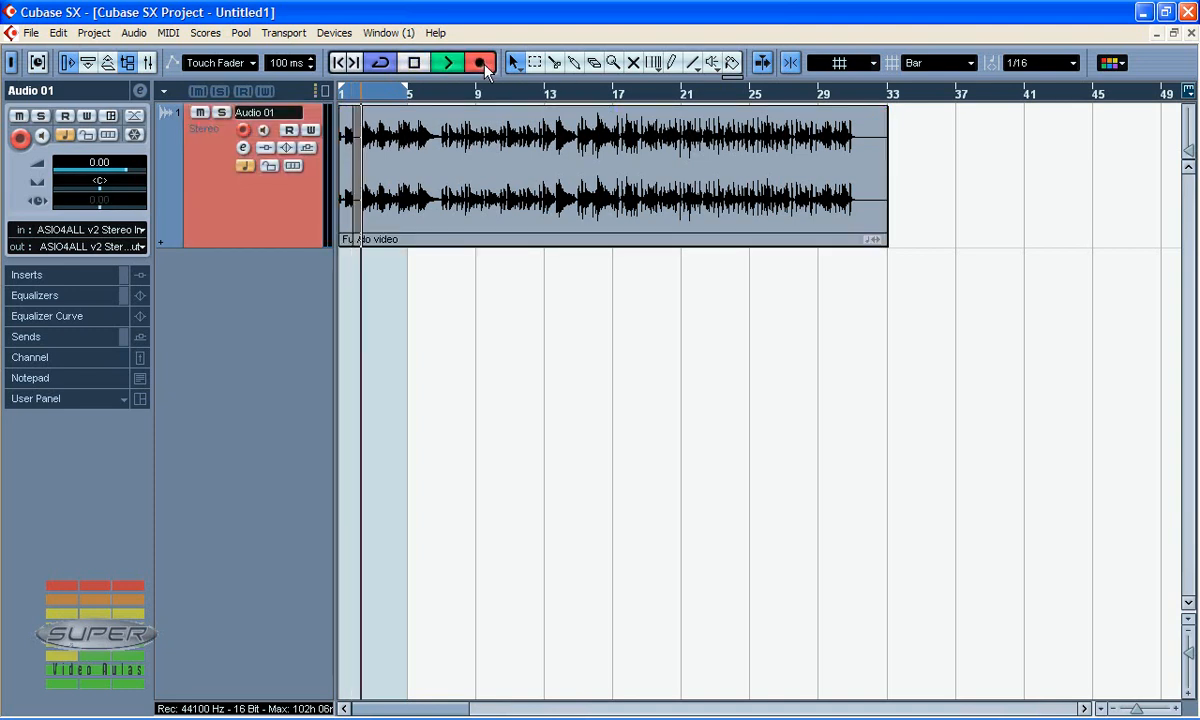
key("space")
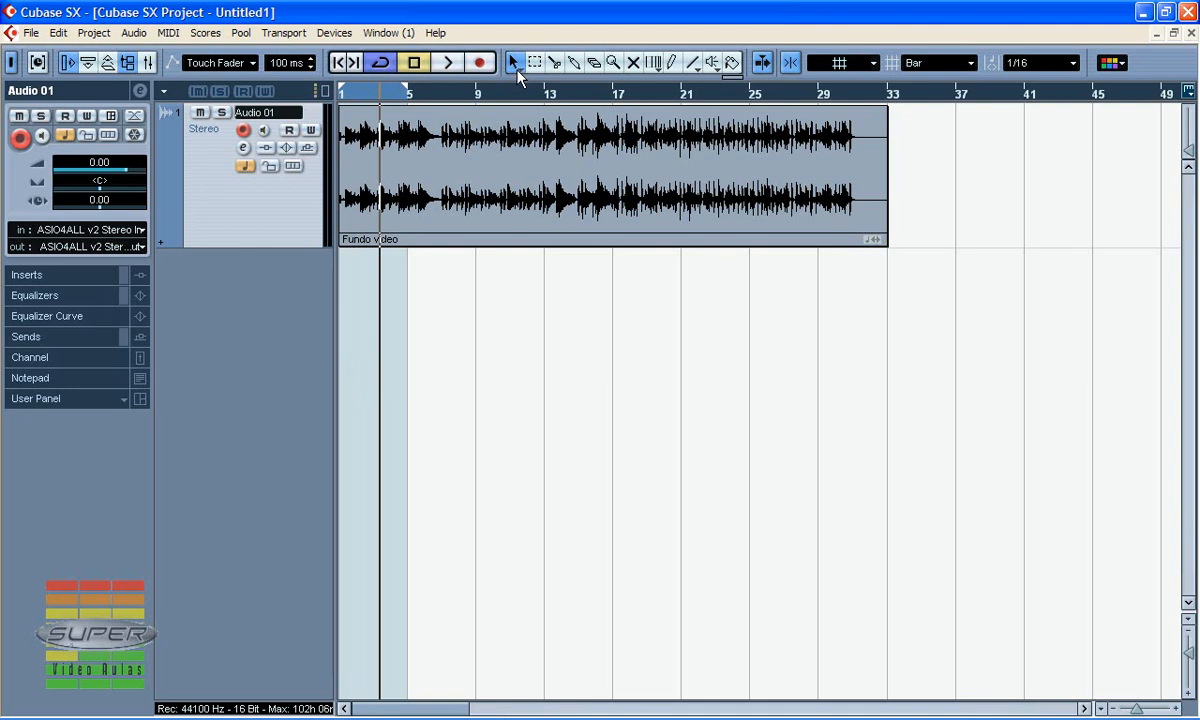
Step: Move the Fundo video clip to start at bar 2 with Normal Sizing and place the project cursor at bar 7
left_click(519, 73)
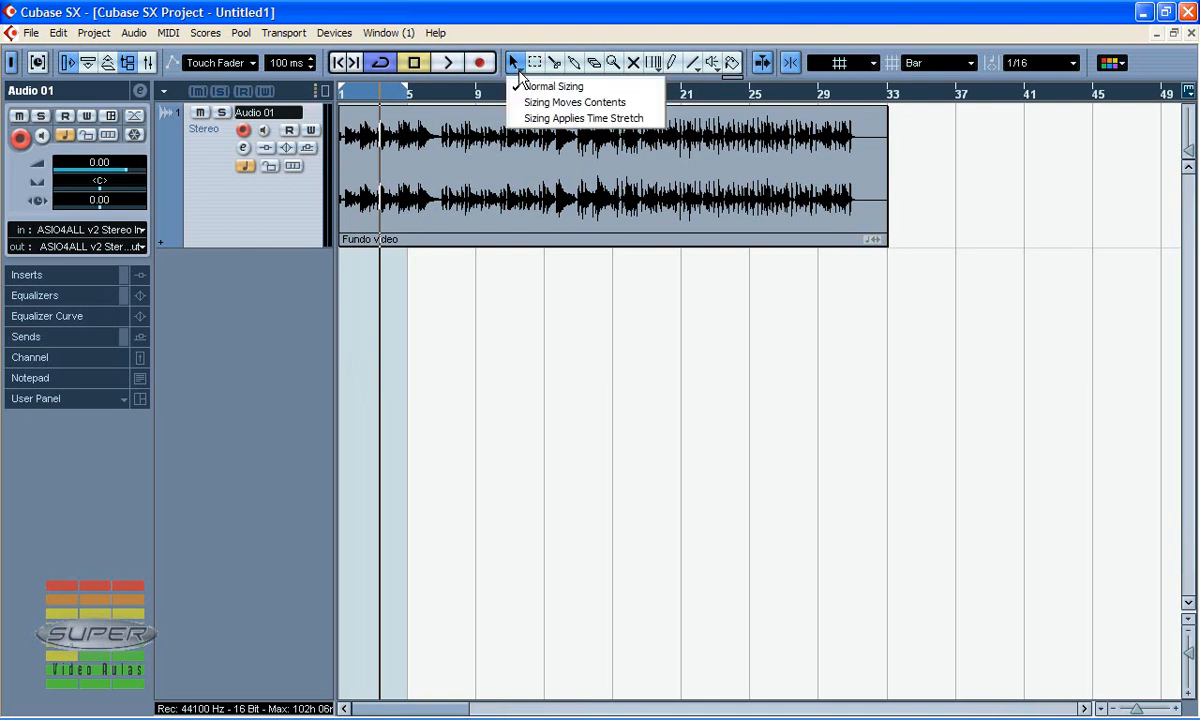
left_click(519, 76)
left_click_drag(541, 97, 566, 95)
left_click_drag(614, 151, 628, 197)
left_click(743, 95)
left_click_drag(632, 97, 415, 72)
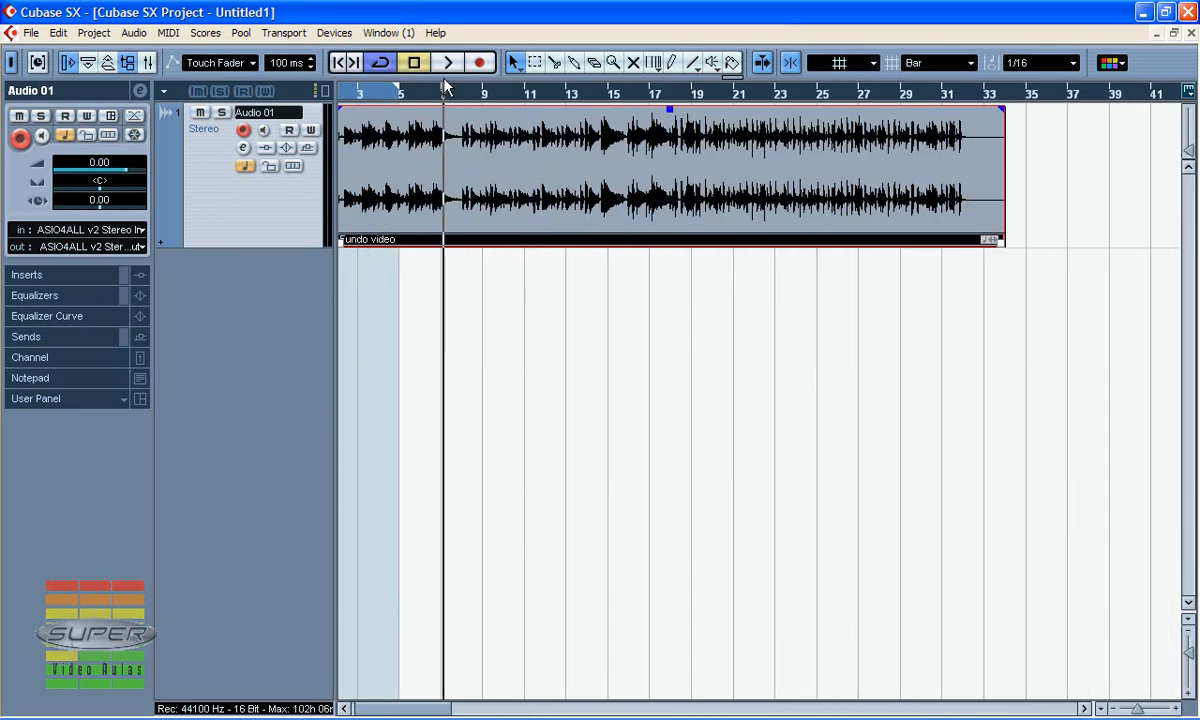
Step: Switch object selection to Sizing Moves Contents and move the Fundo video clip to start at bar 5
left_click(516, 64)
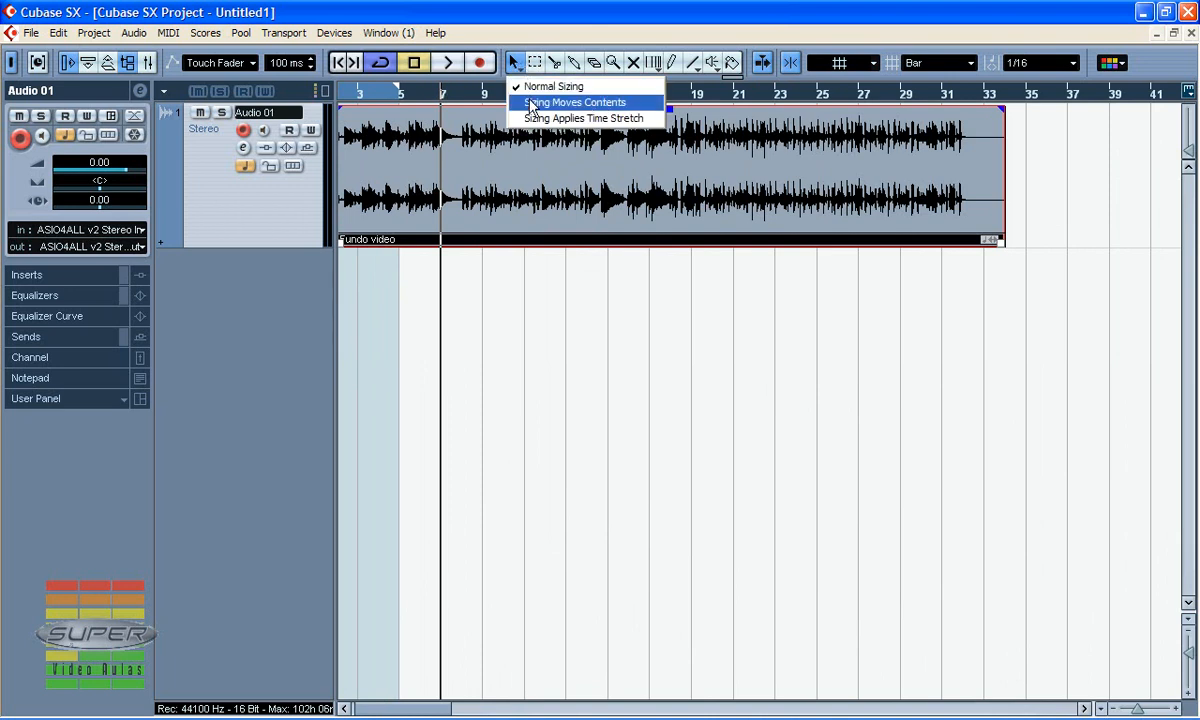
left_click(532, 103)
left_click_drag(488, 136, 526, 184)
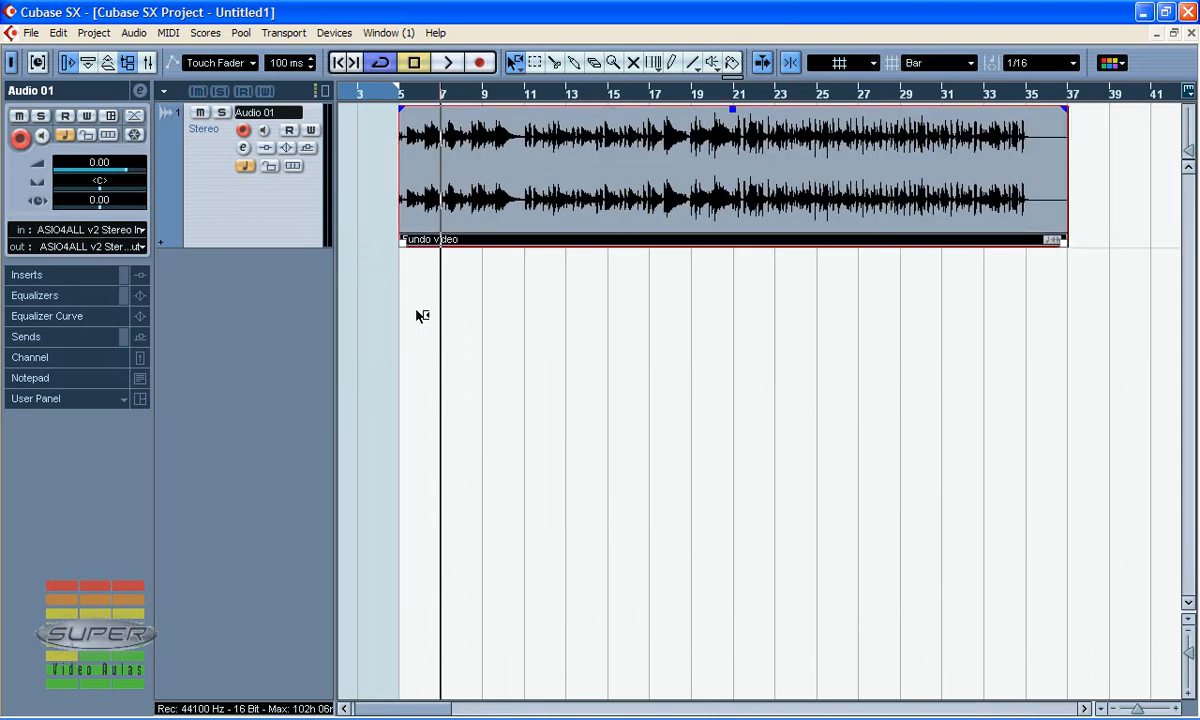
Step: Try to resize the Fundo video clip from its start and end edges
mouse_move(400, 192)
left_mouse_down()
mouse_move(549, 192)
mouse_move(429, 206)
mouse_move(394, 192)
mouse_move(461, 209)
mouse_move(504, 200)
mouse_move(408, 198)
mouse_move(434, 198)
mouse_move(391, 185)
left_mouse_up()
mouse_move(400, 241)
left_mouse_down()
mouse_move(477, 254)
mouse_move(392, 241)
left_mouse_up()
mouse_move(1065, 239)
left_mouse_down()
mouse_move(1010, 238)
mouse_move(1080, 234)
mouse_move(772, 238)
mouse_move(917, 218)
mouse_move(1067, 224)
left_mouse_up()
Step: Time-stretch the Fundo video clip so that it ends at bar 26, using Sizing Applies Time Stretch
left_click(516, 68)
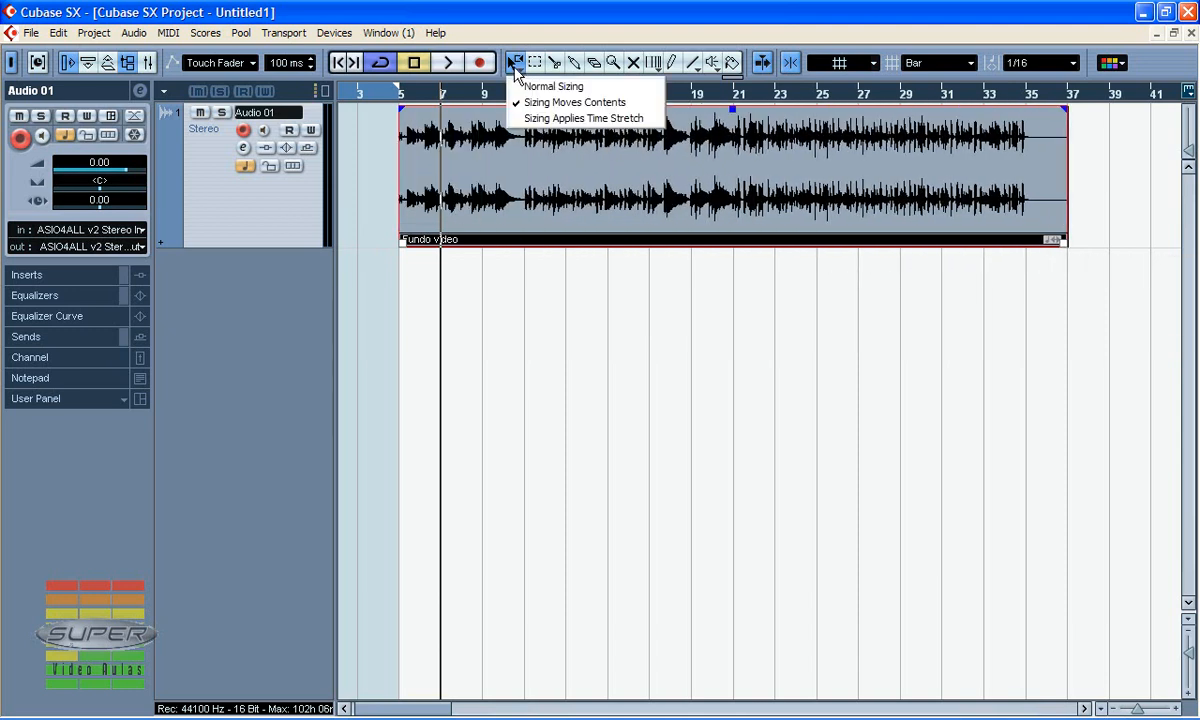
left_click(522, 120)
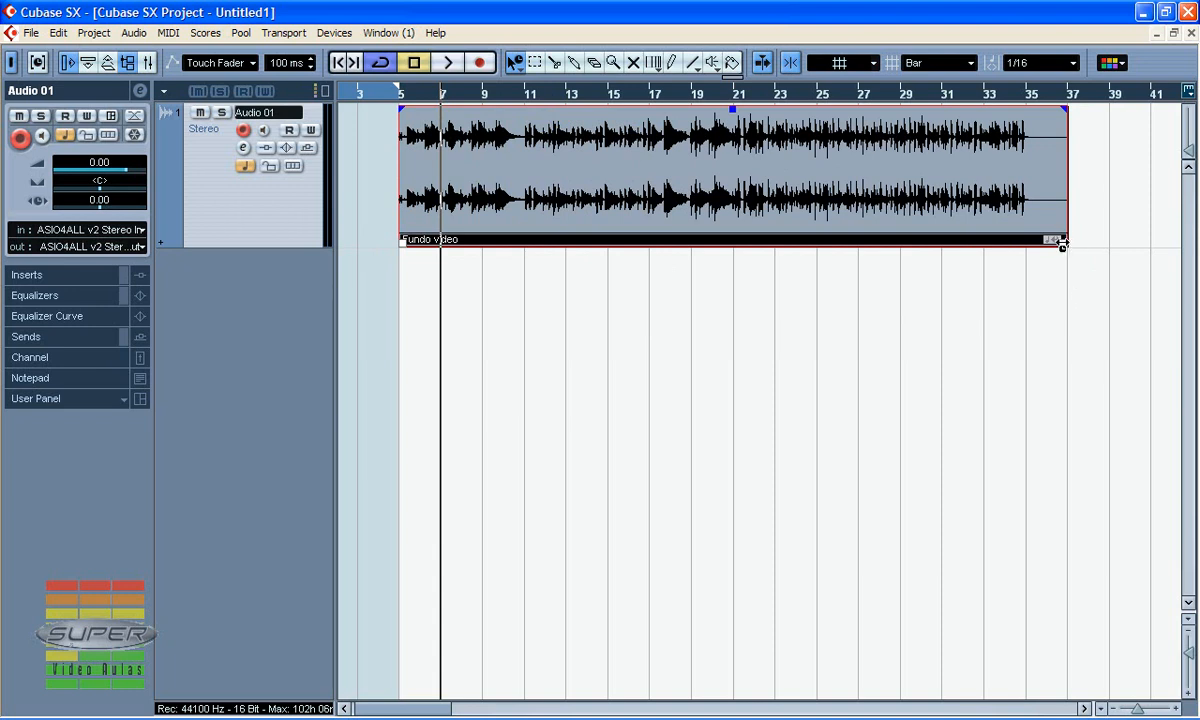
left_click_drag(1068, 245, 838, 245)
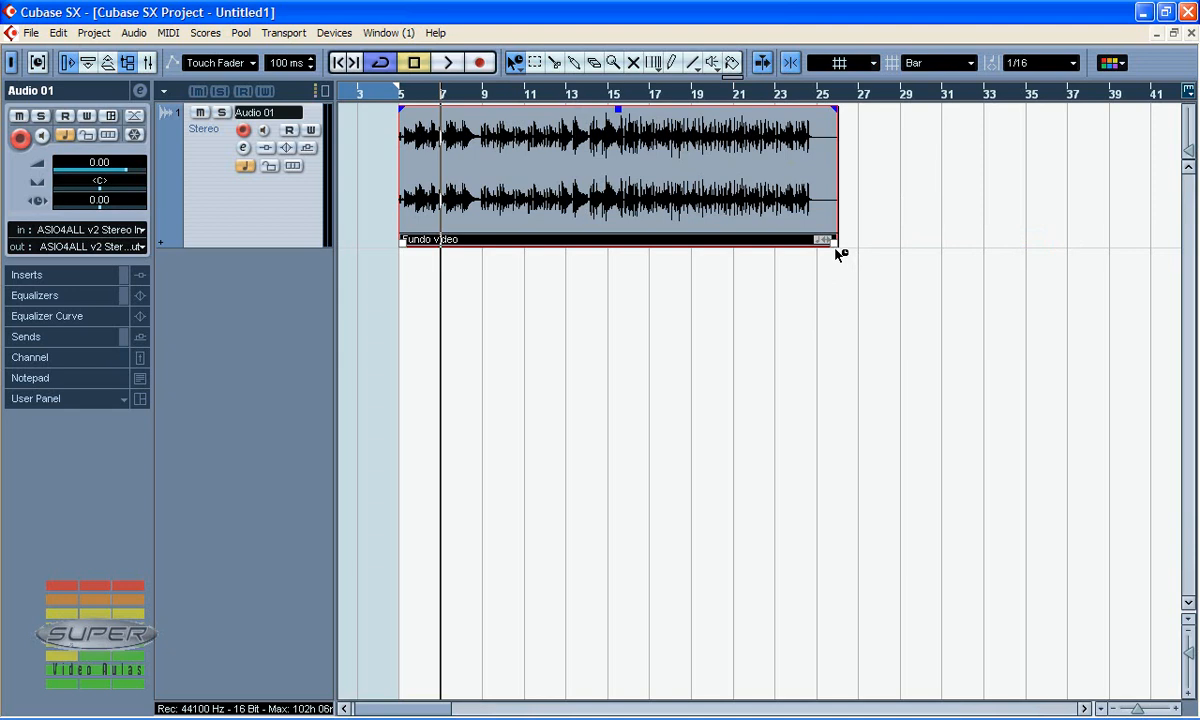
Step: Range-select bars 10 to 19 of the Fundo video clip and move that section to bar 27
left_click(535, 62)
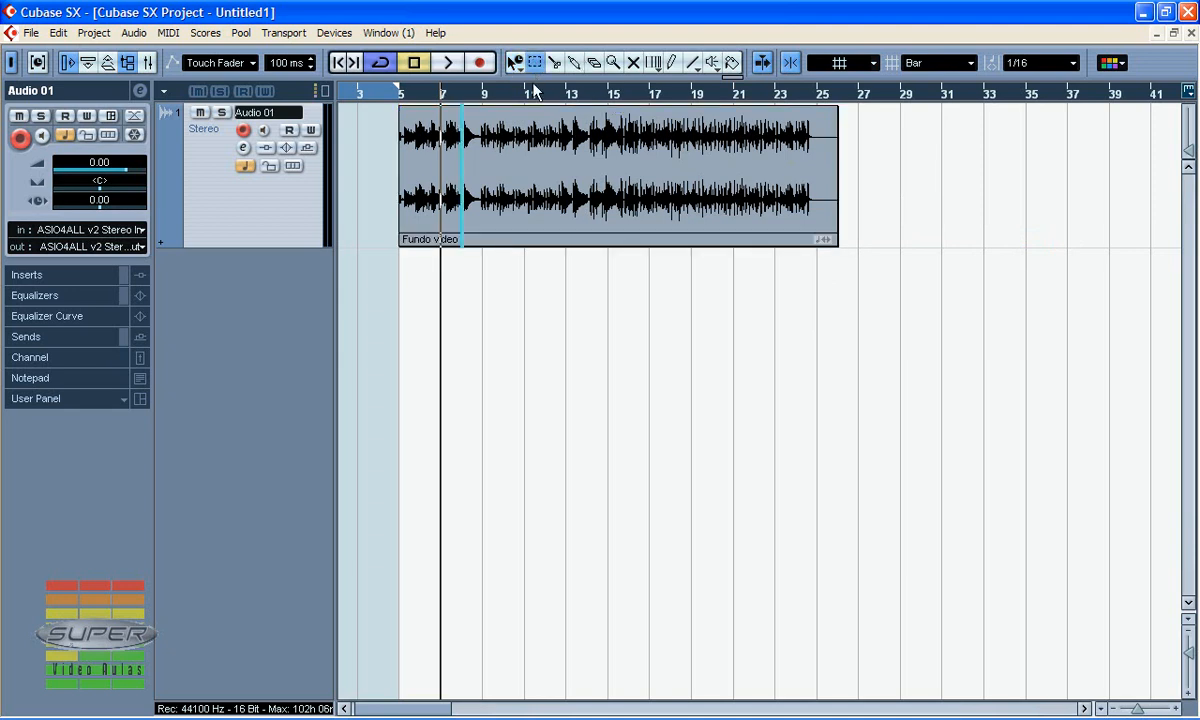
left_click_drag(503, 143, 690, 140)
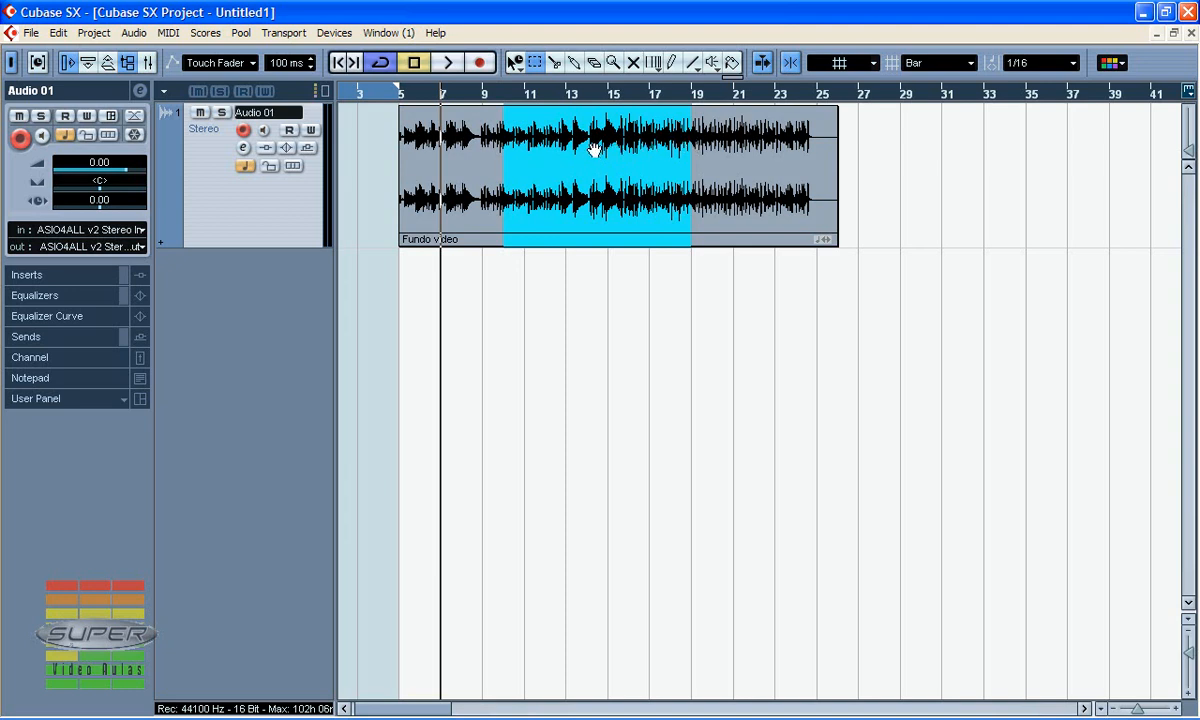
left_click_drag(598, 165, 965, 200)
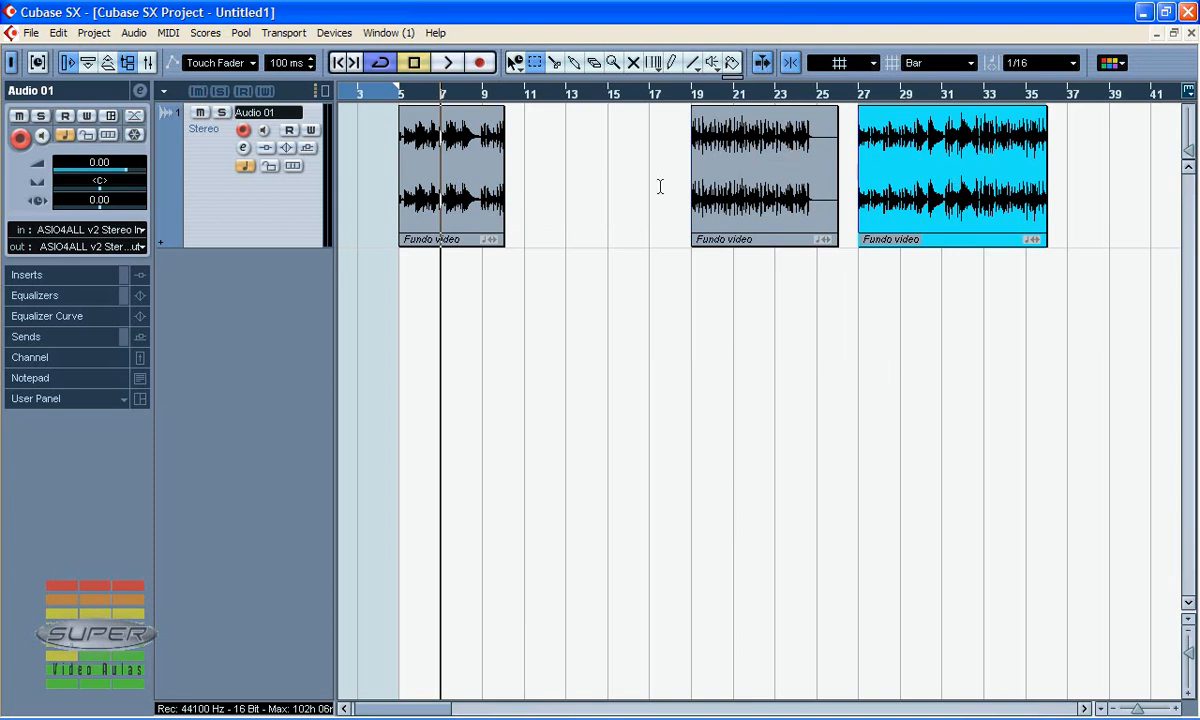
Step: Return the moved section to bar 10, and separate the end of the clip by range-selecting bars 21 to 28
left_click_drag(946, 182, 583, 195)
left_click_drag(733, 153, 870, 186)
mouse_move(786, 185)
left_mouse_down()
mouse_move(944, 193)
mouse_move(799, 186)
mouse_move(783, 174)
left_mouse_up()
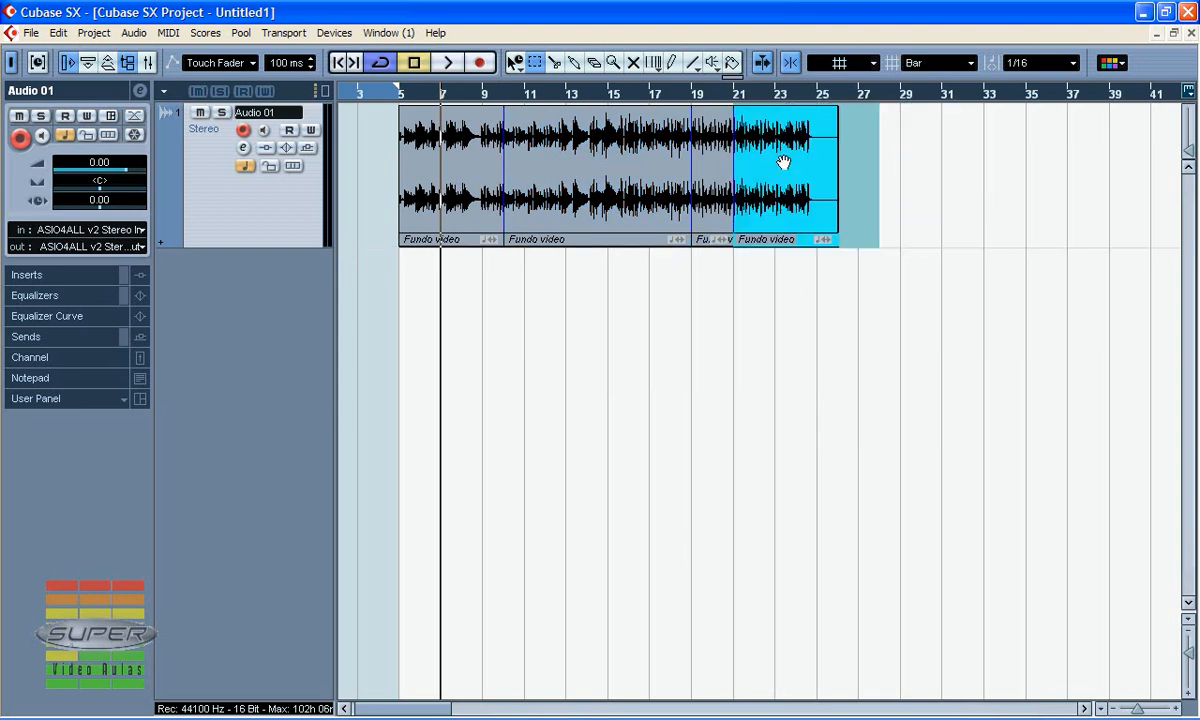
Step: Split the Fundo video pieces at bars 14, 17, 12, 8 and 6
left_click(556, 62)
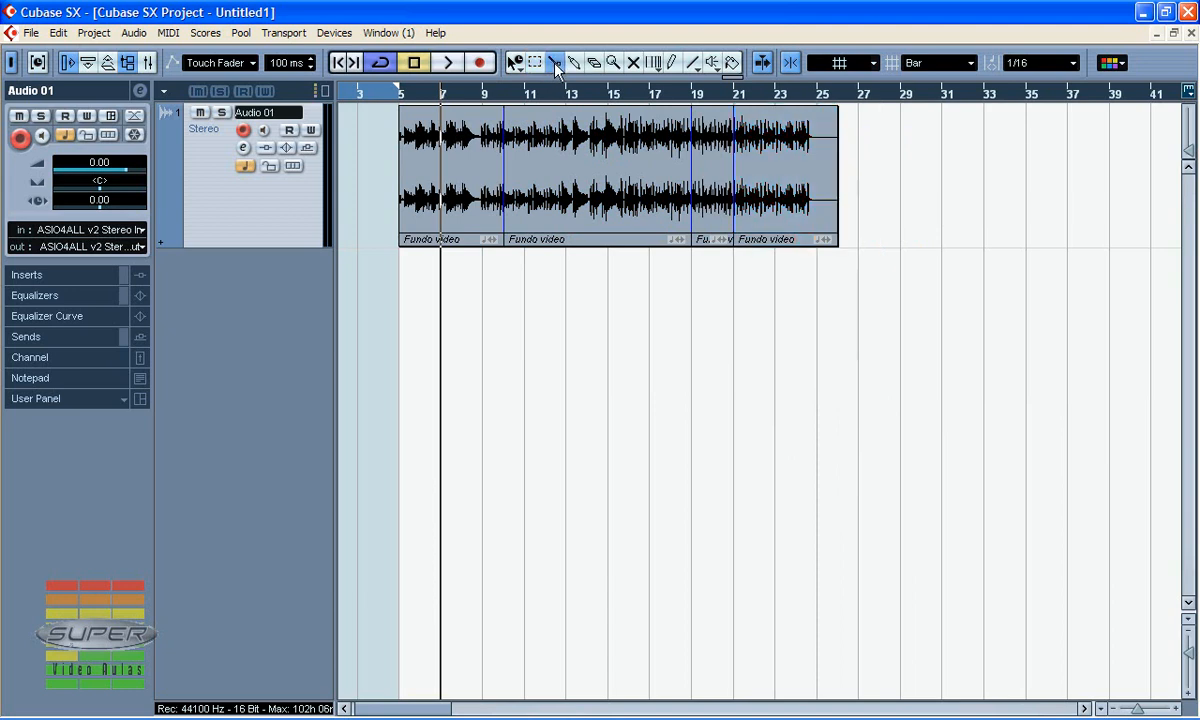
left_click(592, 186)
left_click(650, 188)
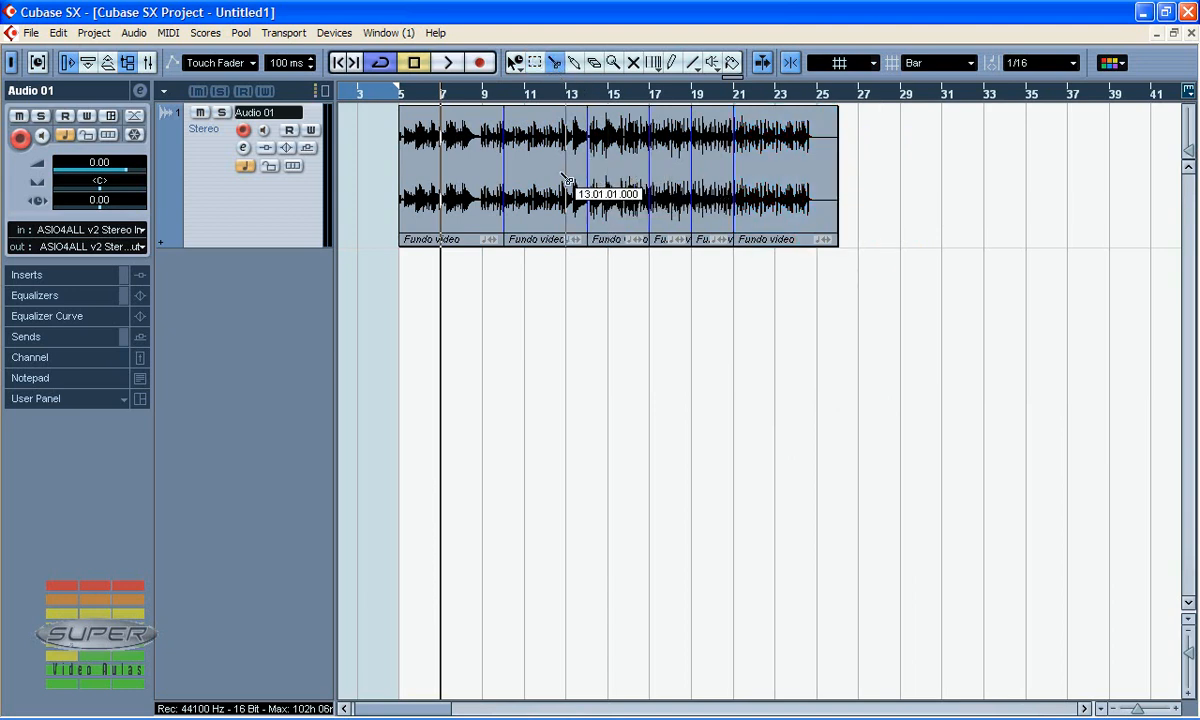
left_click(545, 176)
left_click(461, 172)
left_click(419, 166)
Step: With Normal Sizing, move the piece at bar 17 to bar 29 and the piece at bar 14 to bar 33
left_click(514, 66)
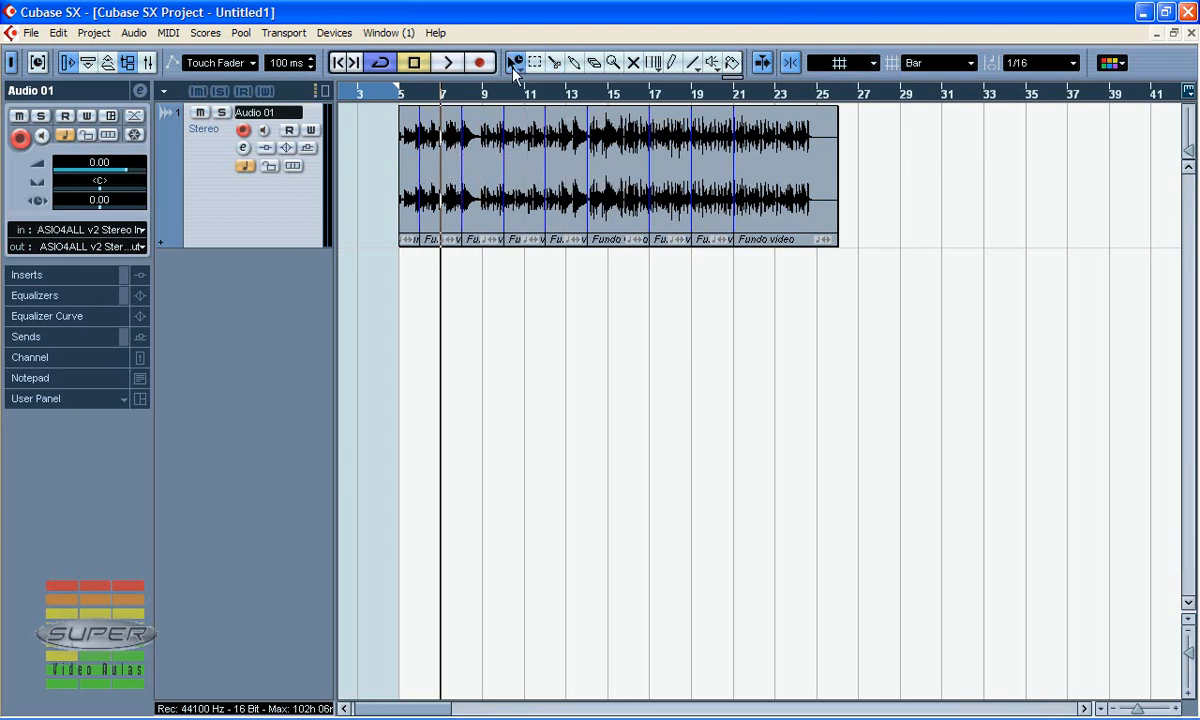
left_click(514, 66)
left_click(549, 86)
left_click(670, 195)
left_click_drag(670, 195, 920, 195)
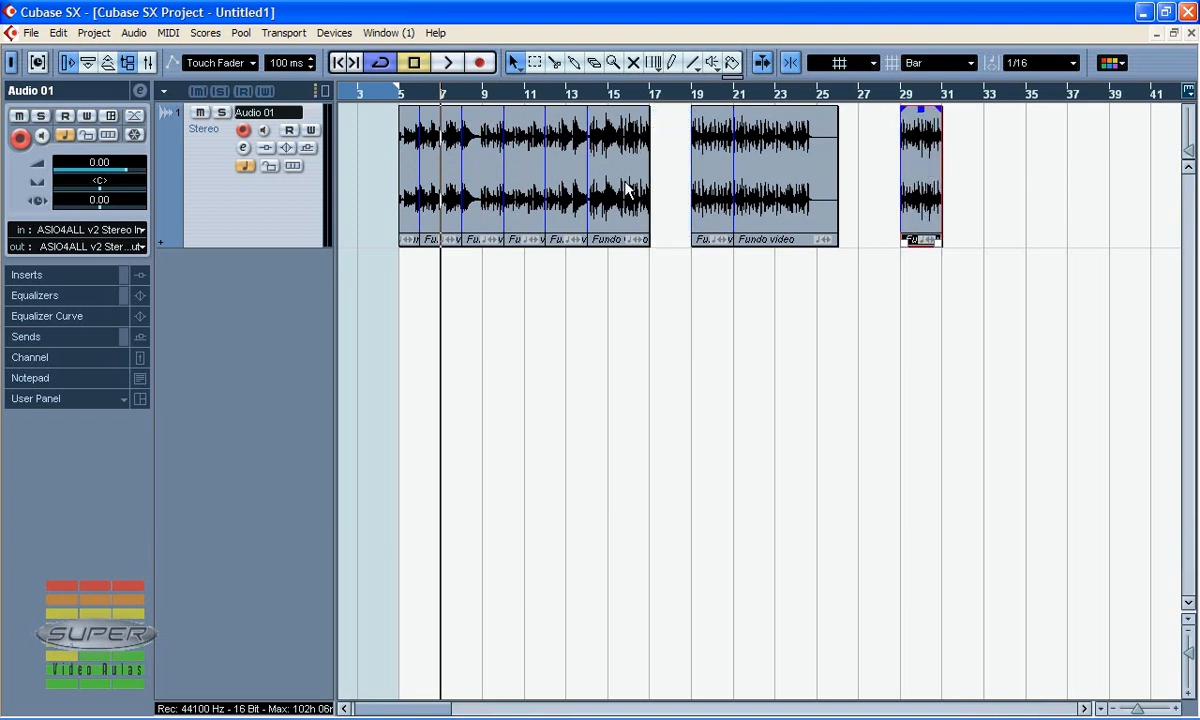
left_click(590, 180)
left_click_drag(640, 185, 1035, 185)
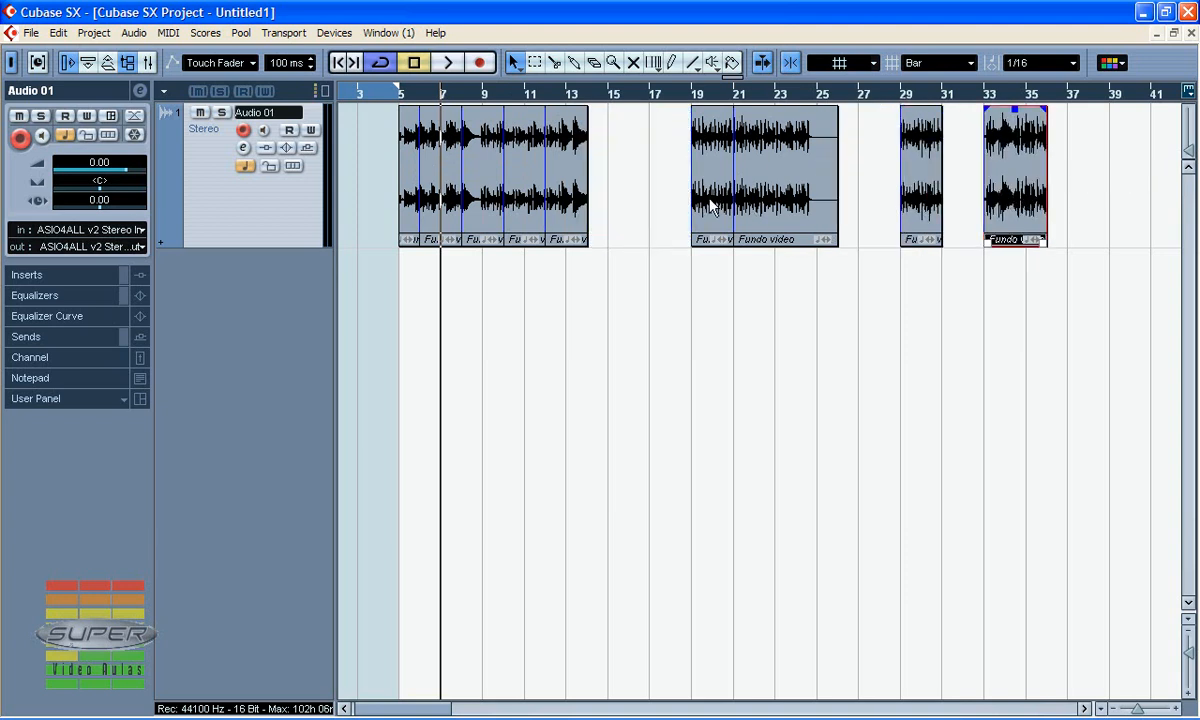
Step: Glue all the pieces on the Audio 01 track into a single part spanning bars 5 to 36
left_click(573, 62)
left_click(538, 177)
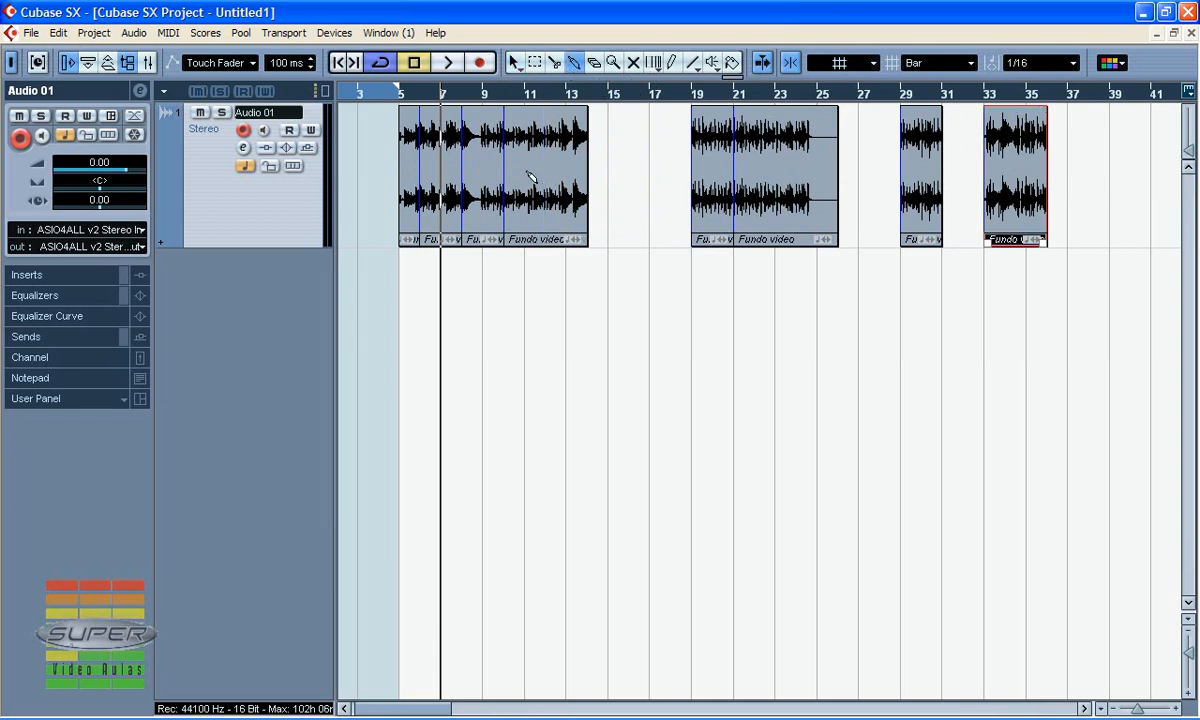
left_click(476, 170)
left_click(440, 170)
left_click(437, 177)
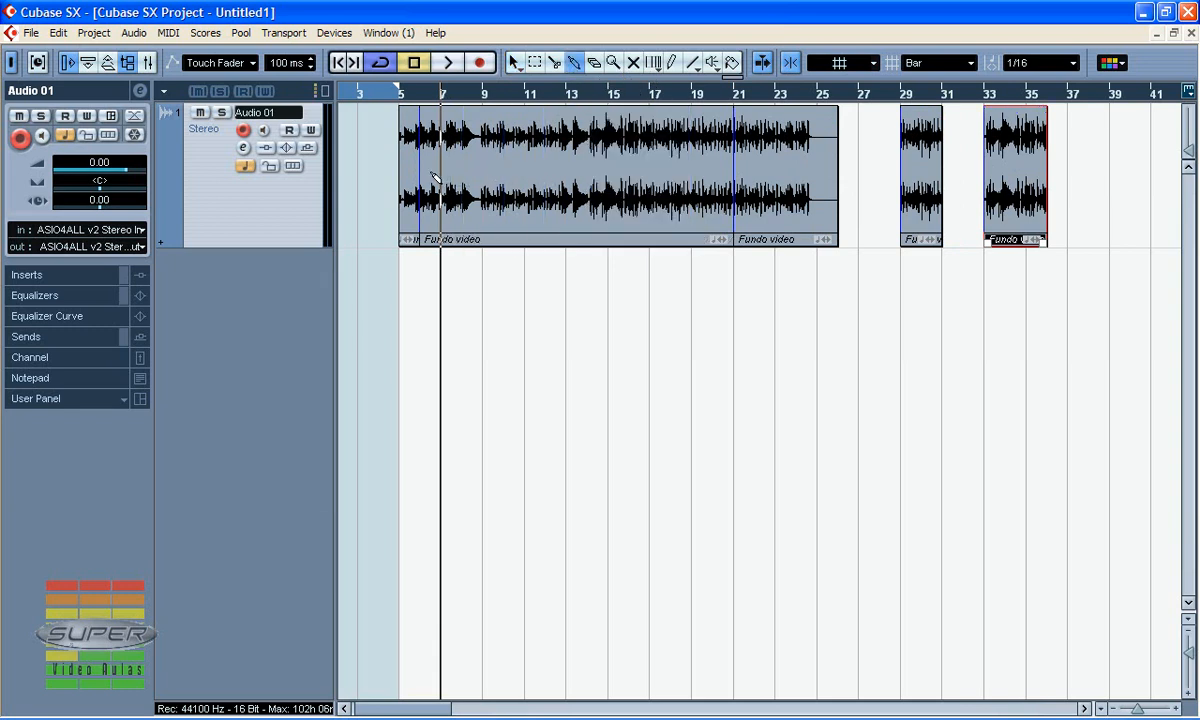
left_click(408, 170)
left_click(732, 168)
left_click(910, 187)
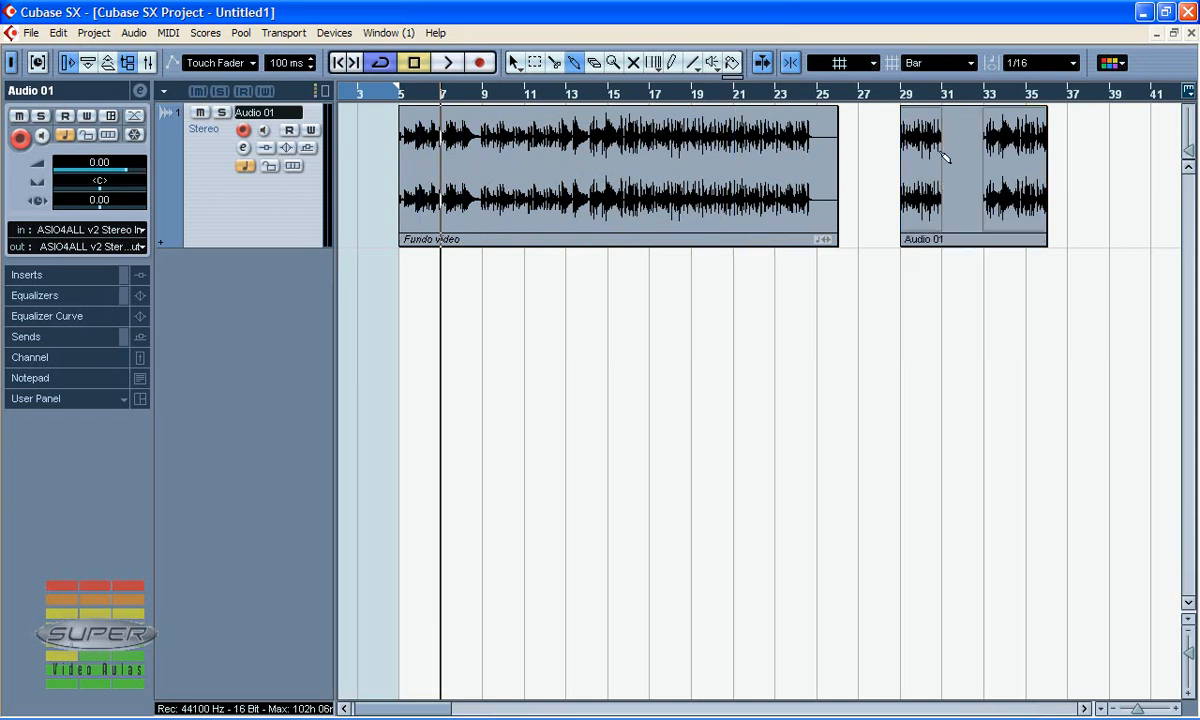
left_click(819, 177)
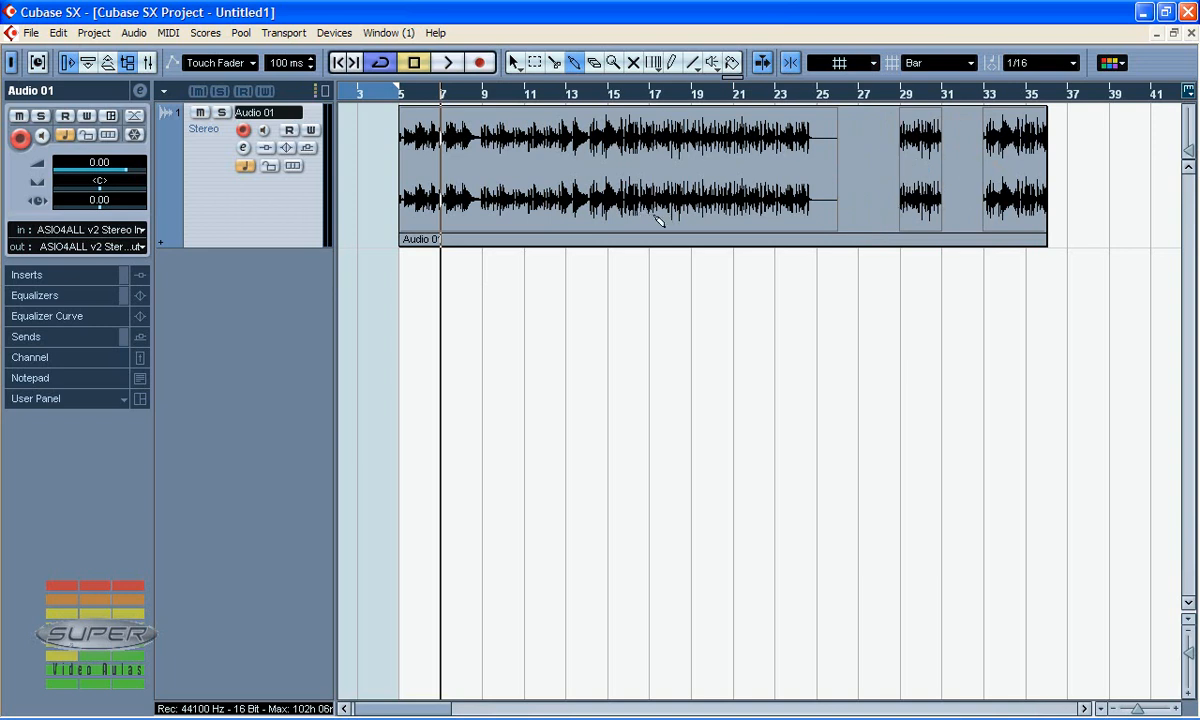
Step: Erase the glued part from the Audio 01 track and undo the deletion
left_click(594, 63)
left_click(705, 188)
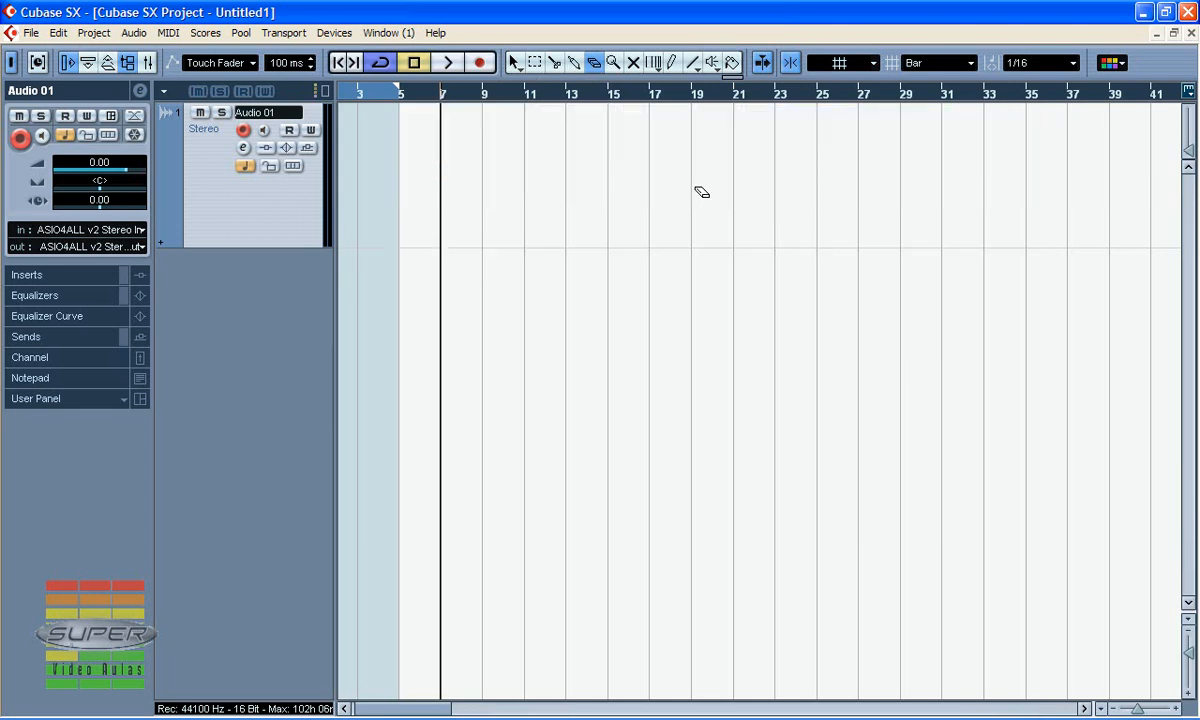
key("ctrl+z")
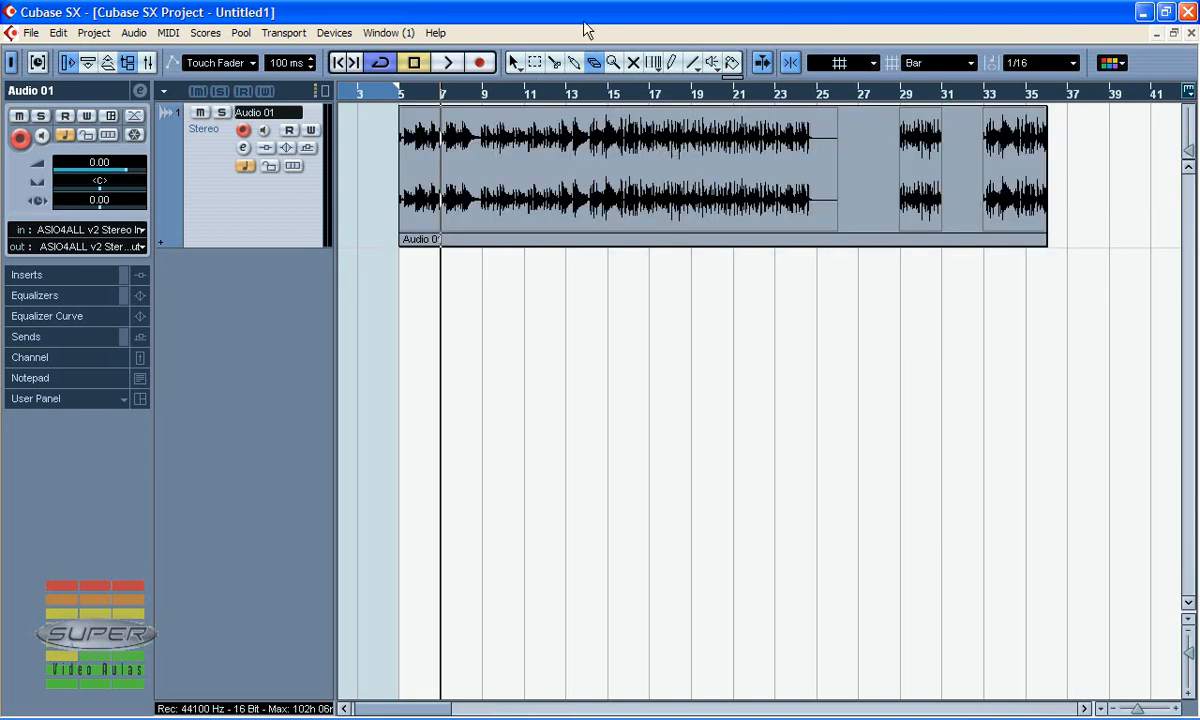
Step: Split the glued part on the Audio 01 track at bar 27
left_click(512, 63)
left_click(554, 62)
left_click(857, 173)
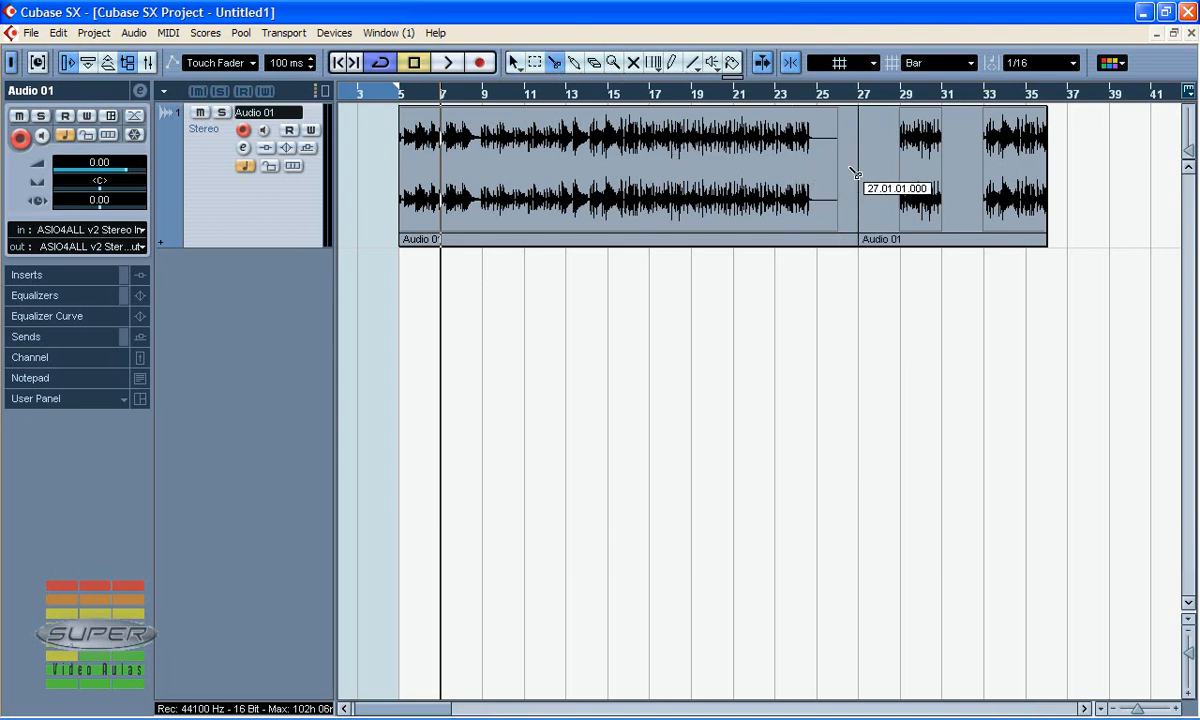
Step: Split the glued part at bar 26 and erase both pieces lying after that cut
left_click(594, 63)
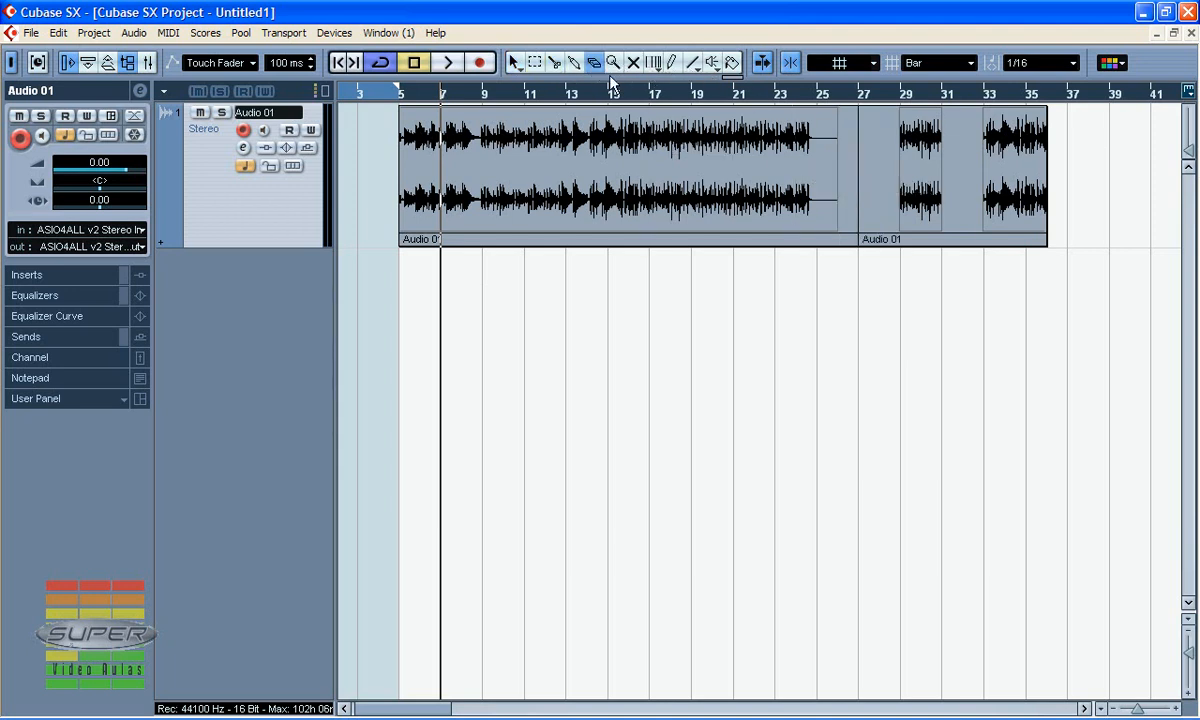
left_click(554, 62)
left_click(843, 172)
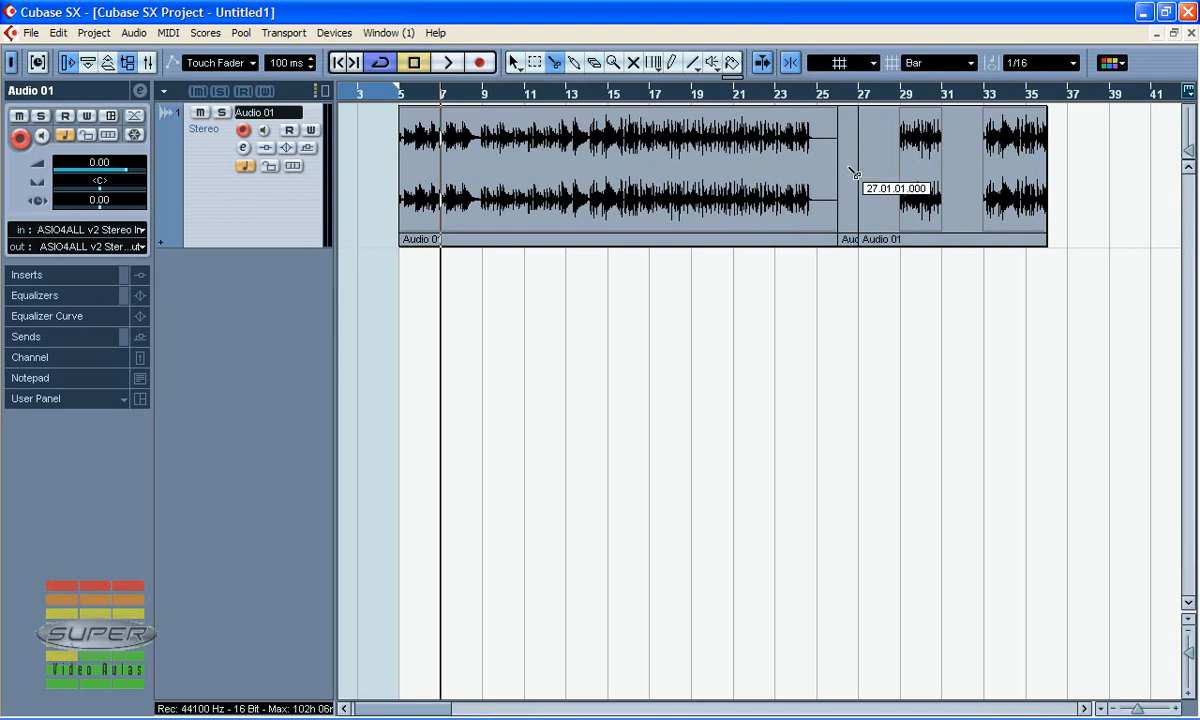
left_click(594, 63)
left_click(956, 184)
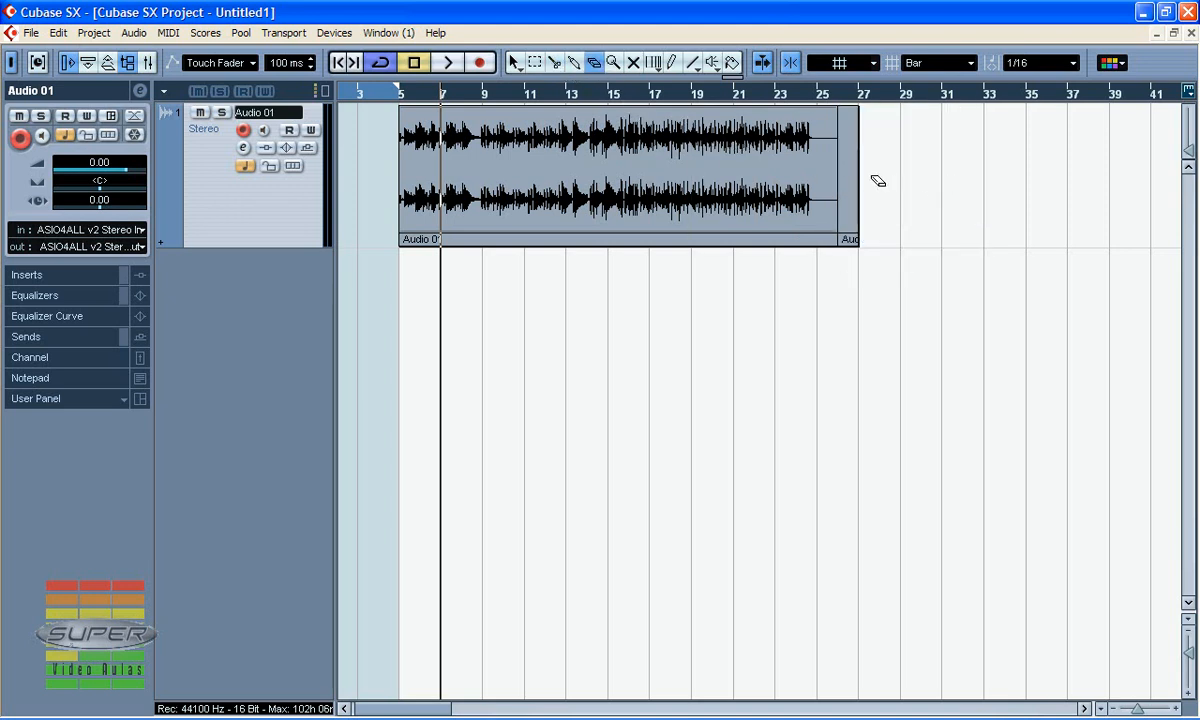
left_click(851, 182)
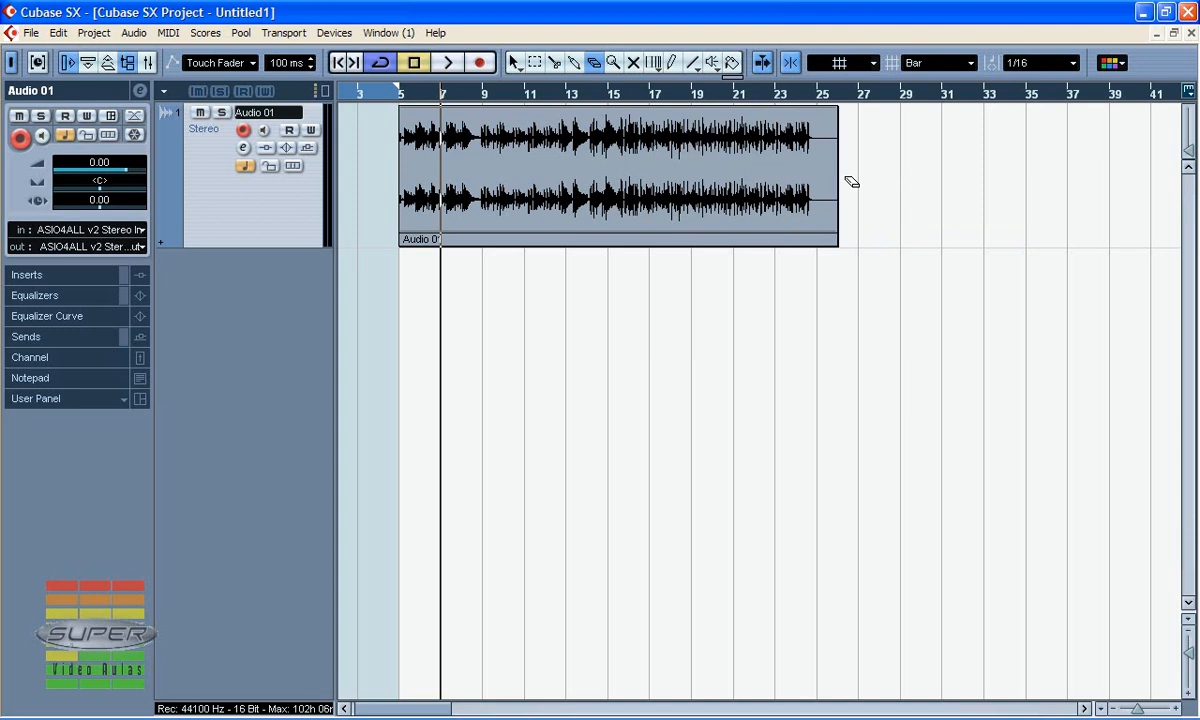
Step: Zoom the view around the middle of the Audio 01 part with the Zoom tool
left_click(614, 63)
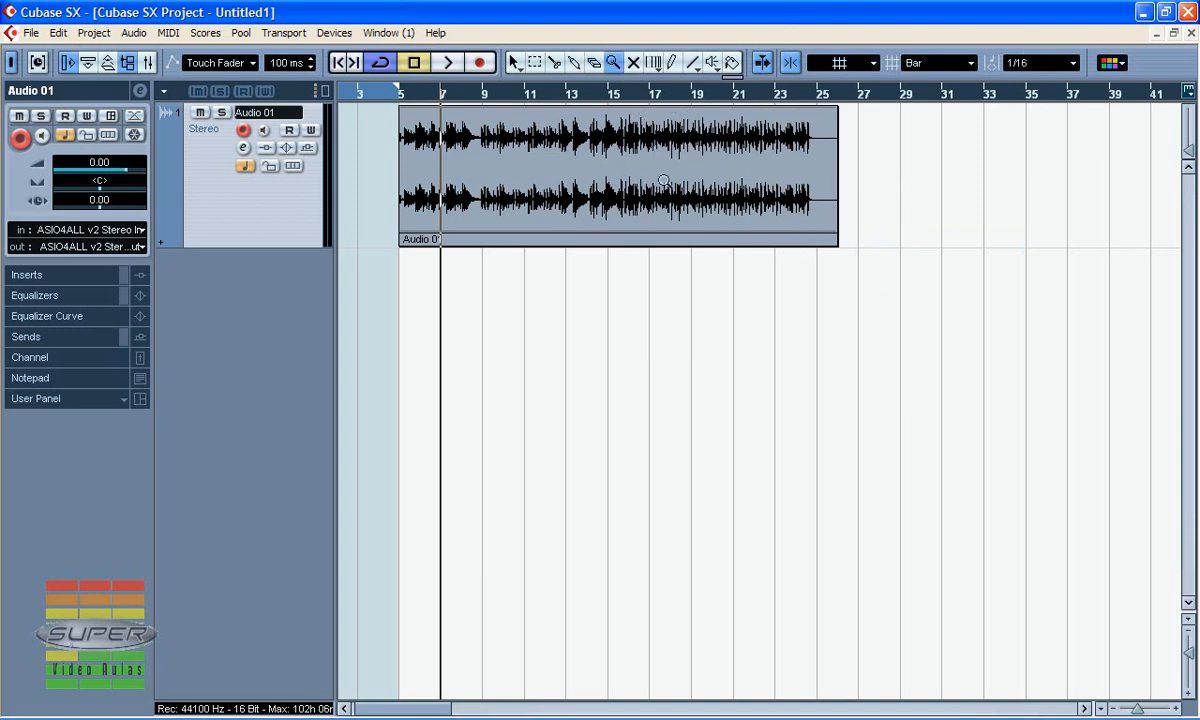
left_click(668, 178)
left_click(655, 178)
left_click(640, 192)
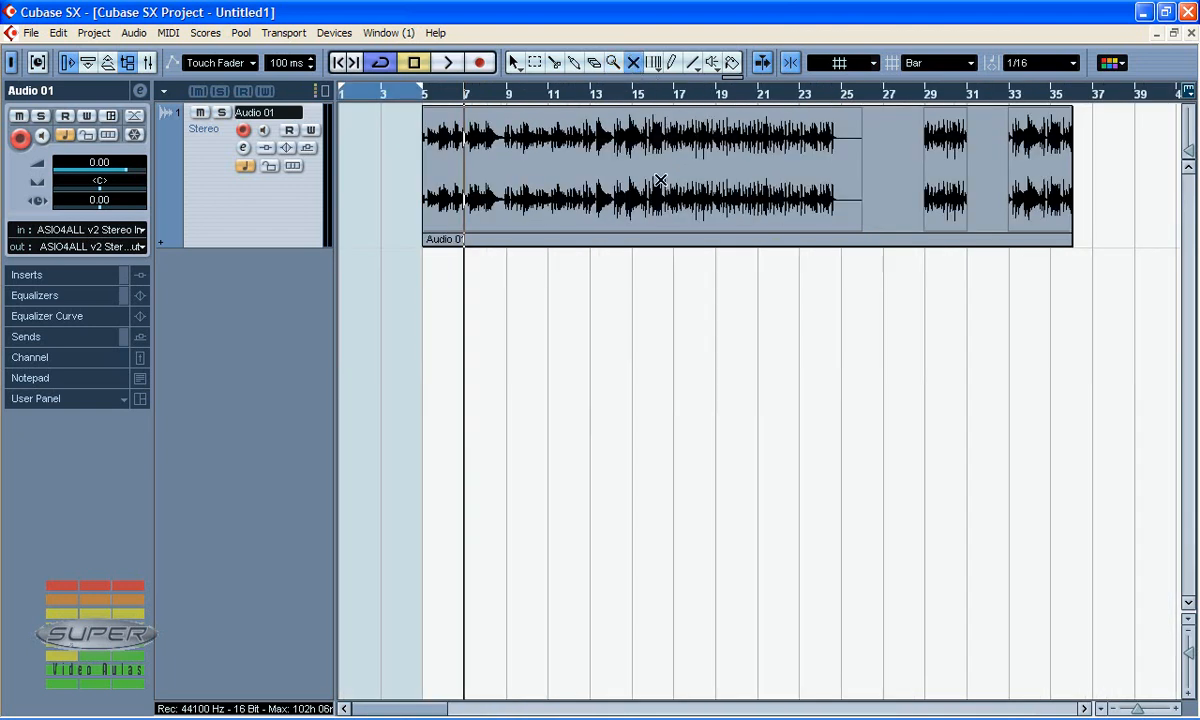
Step: Mute the Audio 01 part with the Mute tool, play it back, and unmute it during playback
left_click(660, 181)
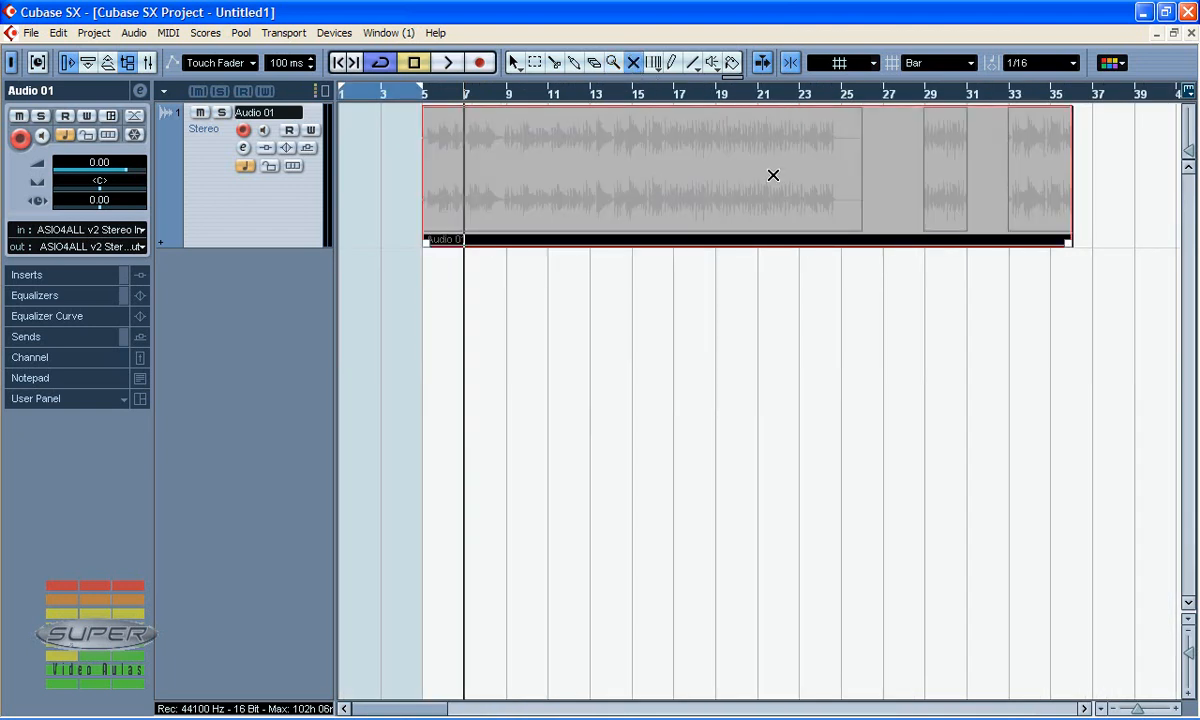
left_click(765, 174)
left_click(690, 157)
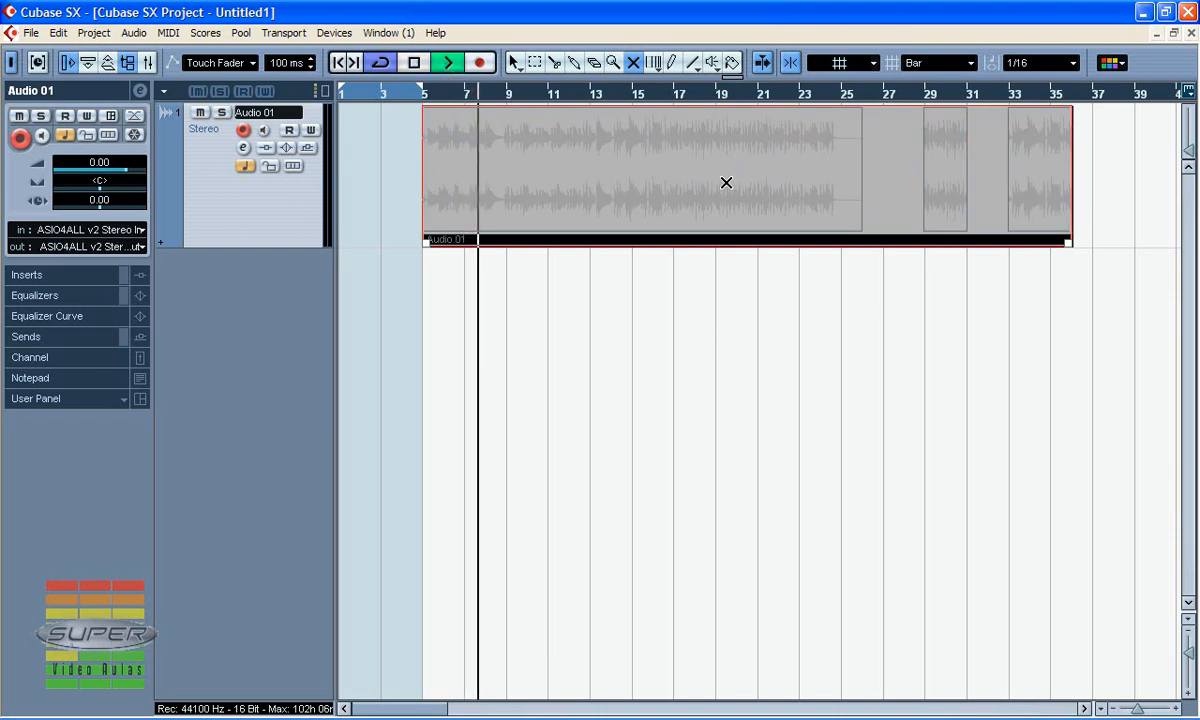
left_click(695, 210)
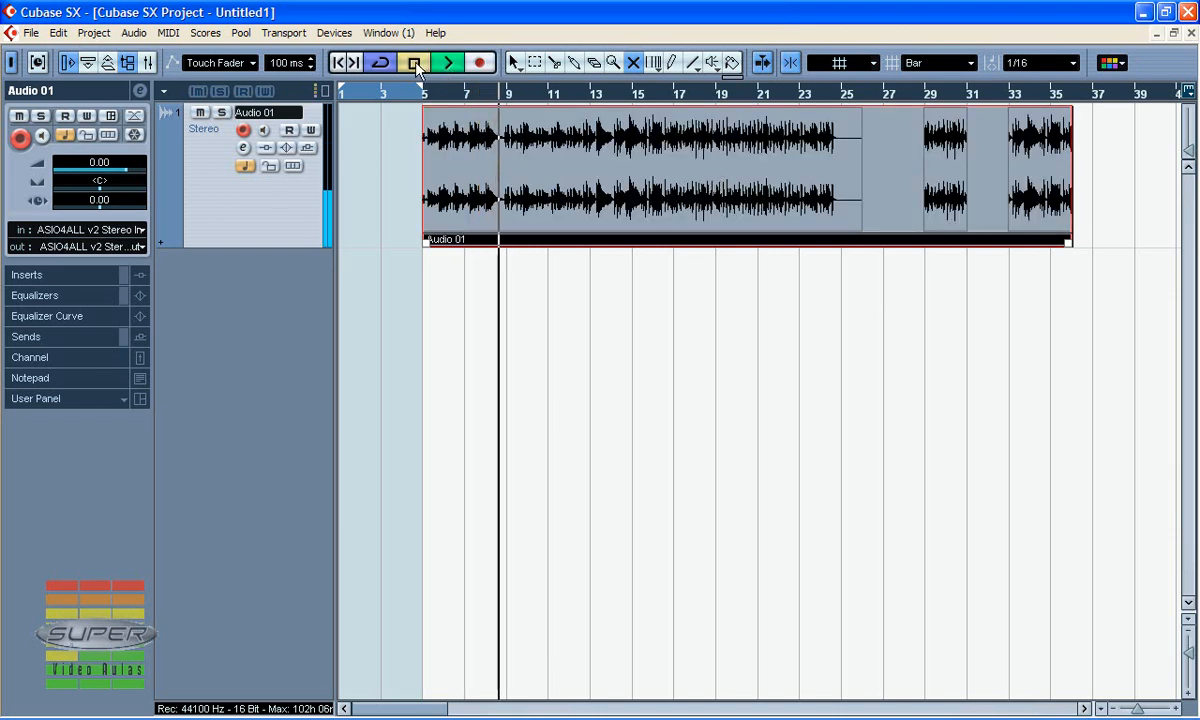
key("space")
Step: Adjust the project's bar grid over the Audio 01 part with the Time Warp tool in Warp Grid mode
left_click(653, 62)
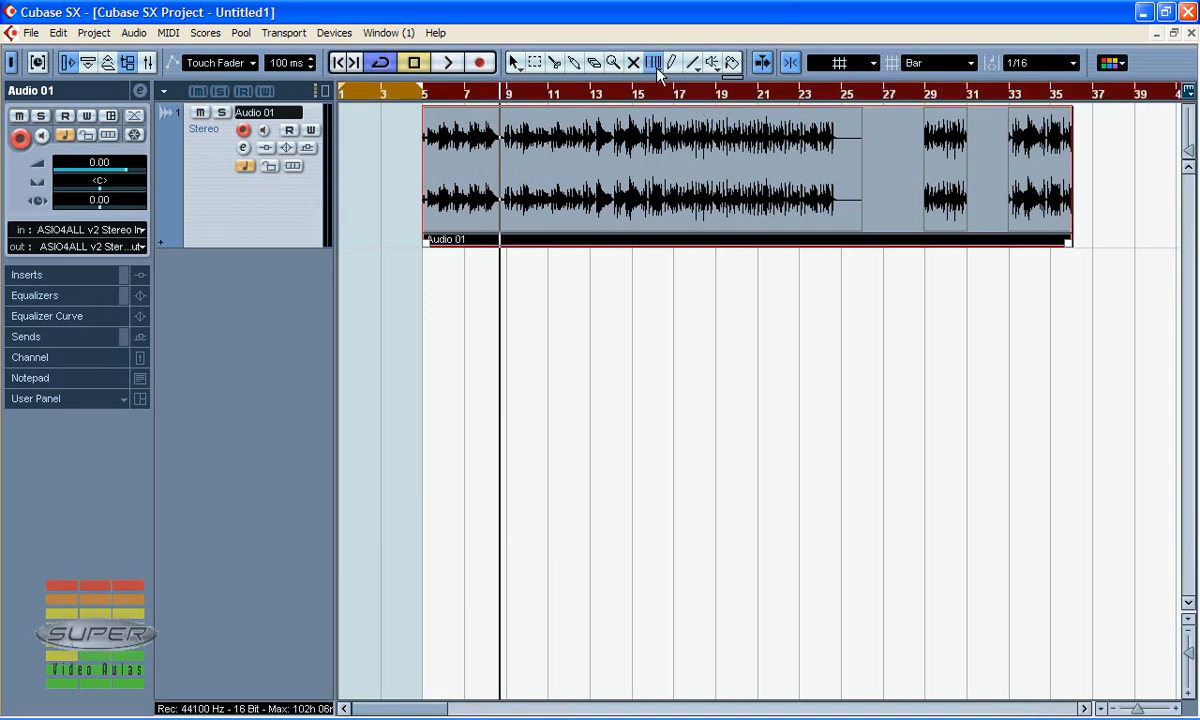
left_click(655, 68)
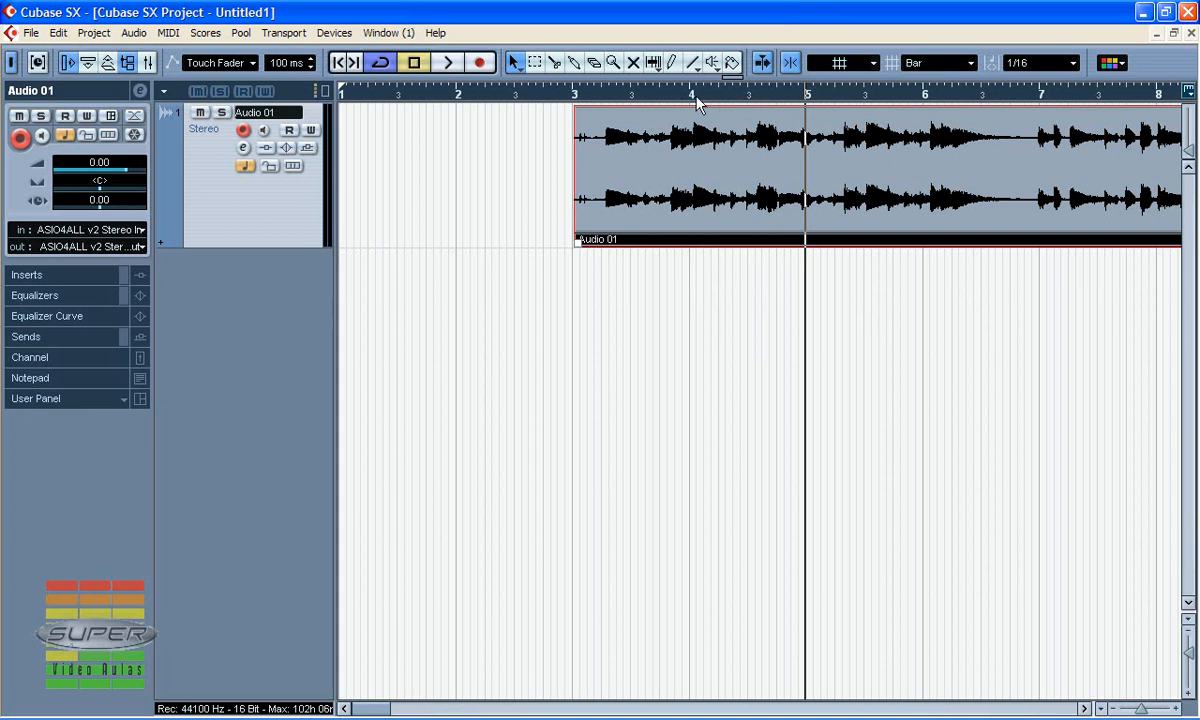
left_click(656, 64)
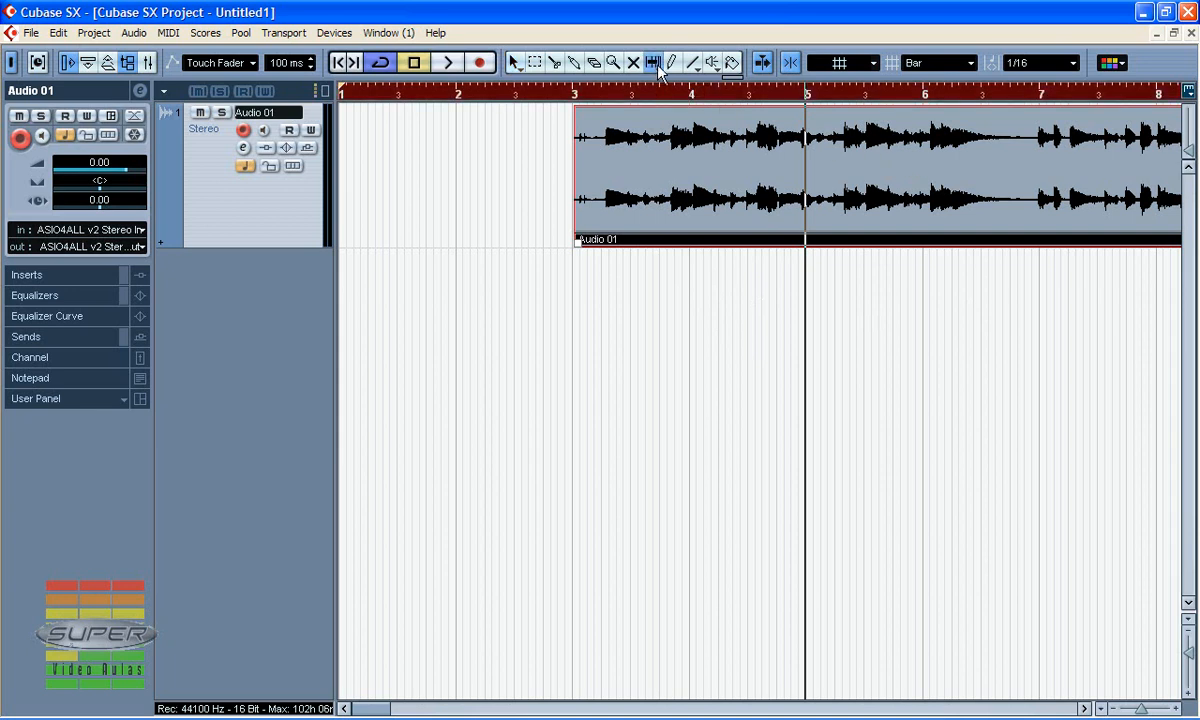
left_click(659, 70)
left_click(662, 82)
left_click_drag(637, 152, 684, 121)
Step: Warp the bar grid around bar 4 with Warp Grid (musical events follow), so the audio part stretches along
left_click(656, 66)
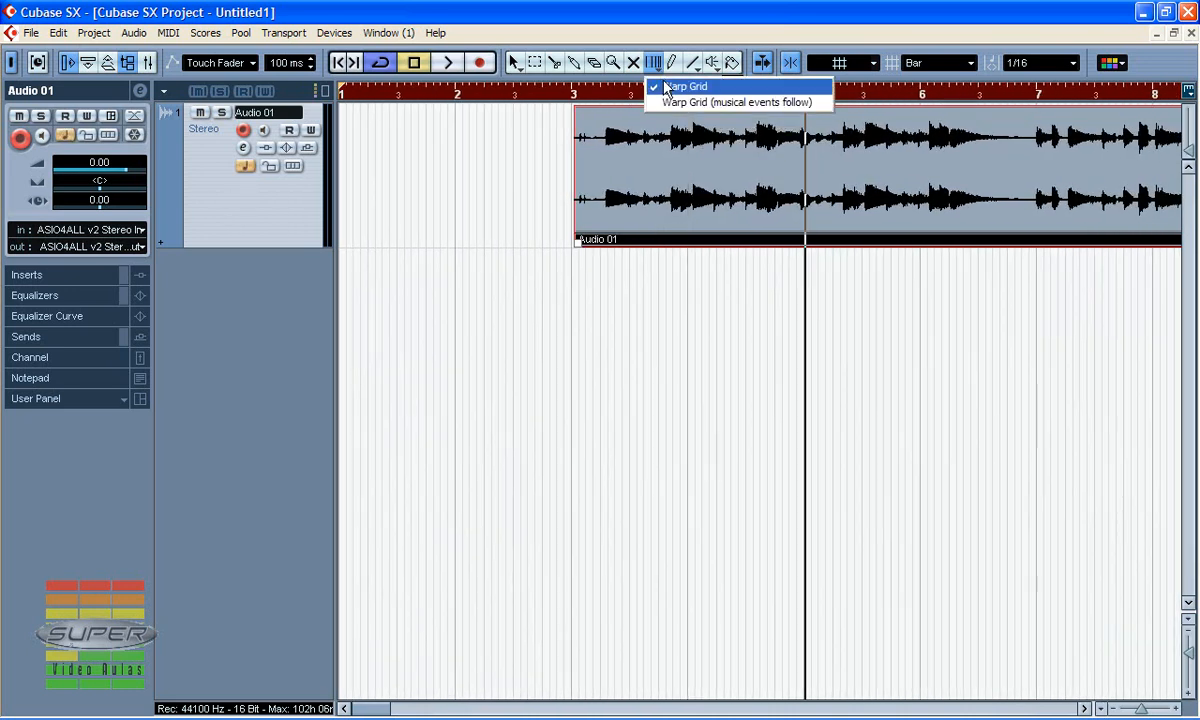
left_click(668, 102)
mouse_move(634, 161)
left_mouse_down()
mouse_move(624, 161)
mouse_move(750, 161)
mouse_move(616, 161)
mouse_move(841, 161)
mouse_move(622, 156)
left_mouse_up()
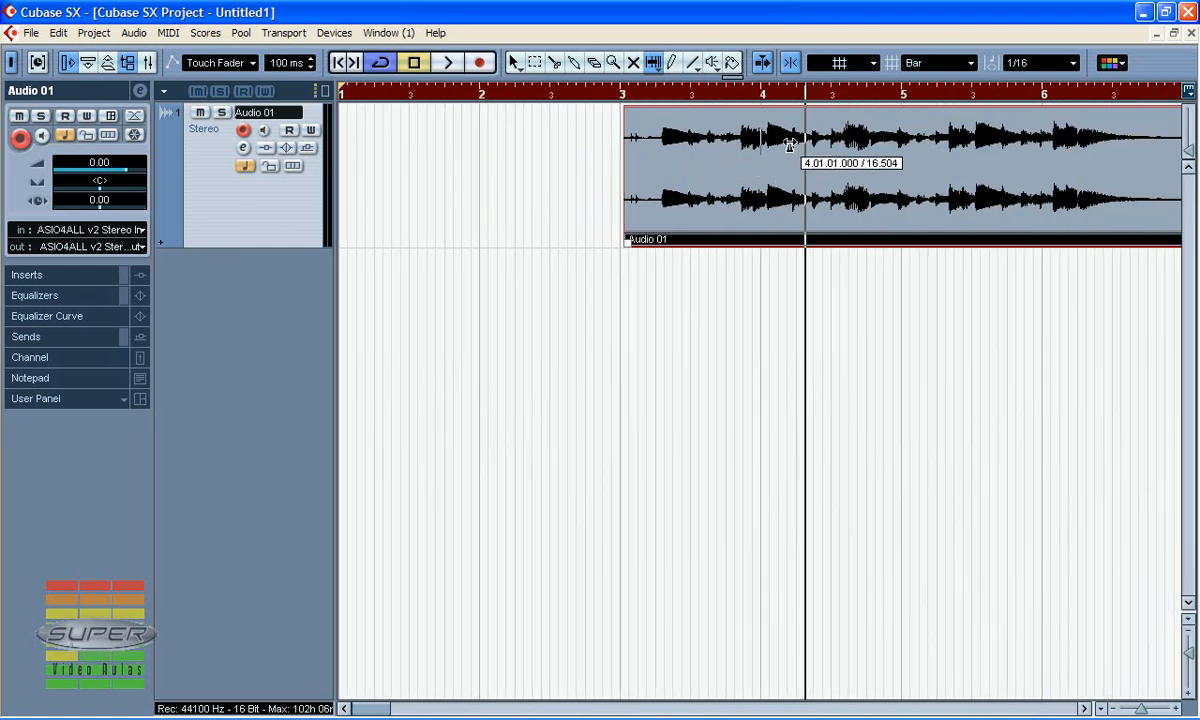
Step: Draw a wavy freehand volume automation curve from about bar 3.5 to bar 7.7 and play it back
left_click(671, 62)
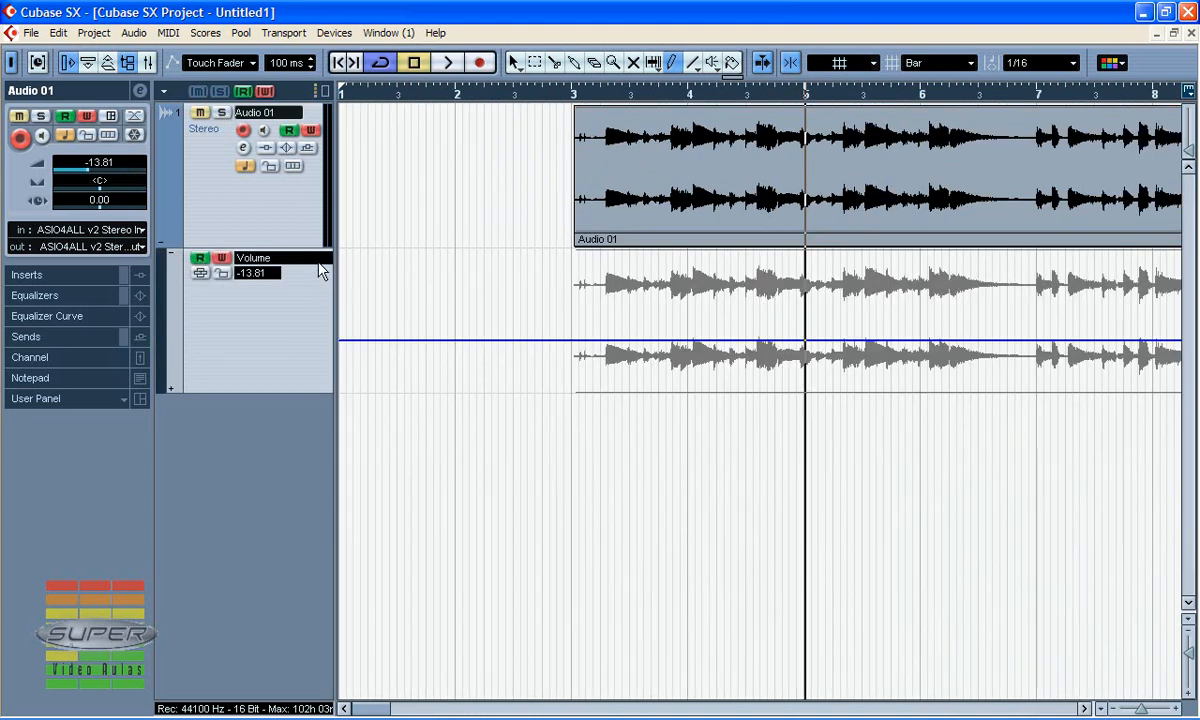
left_click(318, 263)
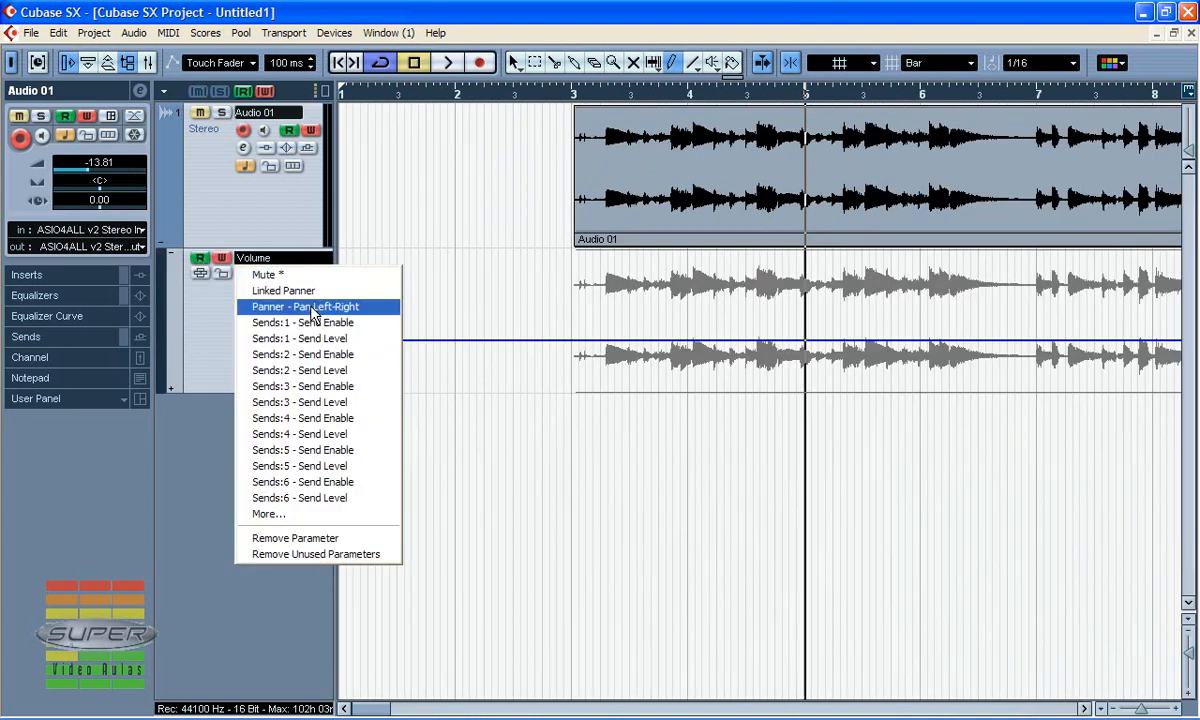
left_click(307, 259)
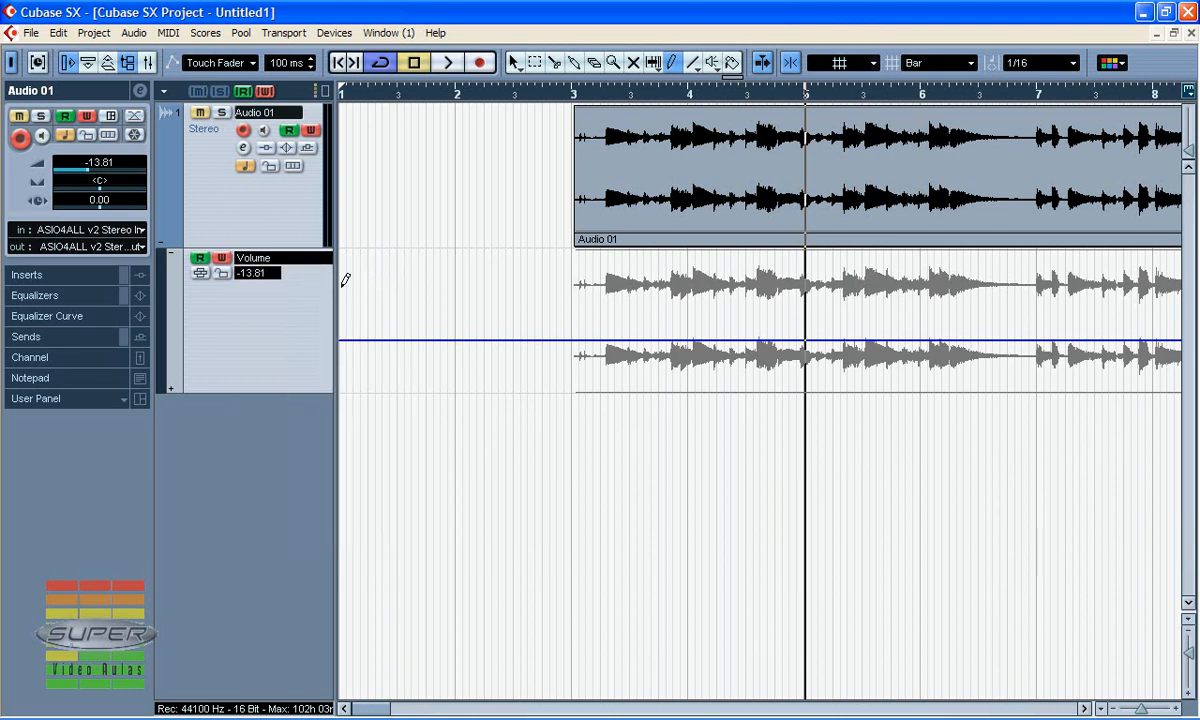
mouse_move(634, 326)
left_mouse_down()
mouse_move(632, 315)
mouse_move(691, 295)
mouse_move(729, 327)
mouse_move(795, 292)
mouse_move(825, 325)
mouse_move(897, 298)
mouse_move(975, 338)
mouse_move(1070, 312)
mouse_move(1124, 316)
left_mouse_up()
key("space")
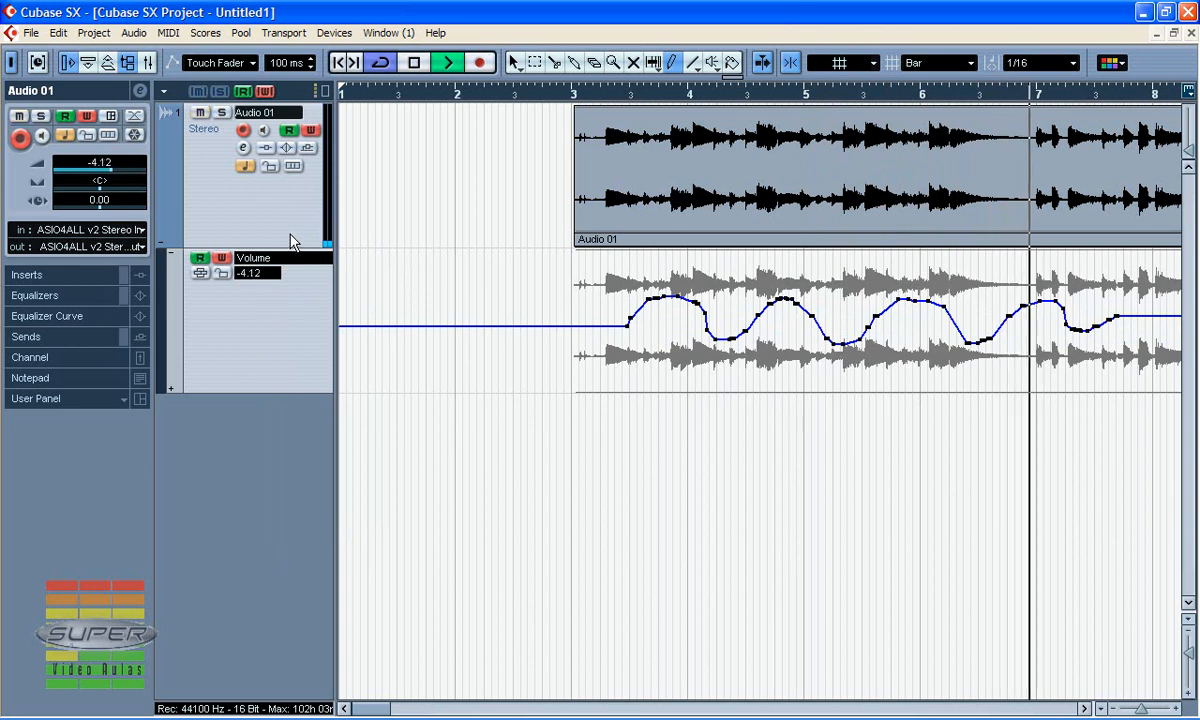
key("space")
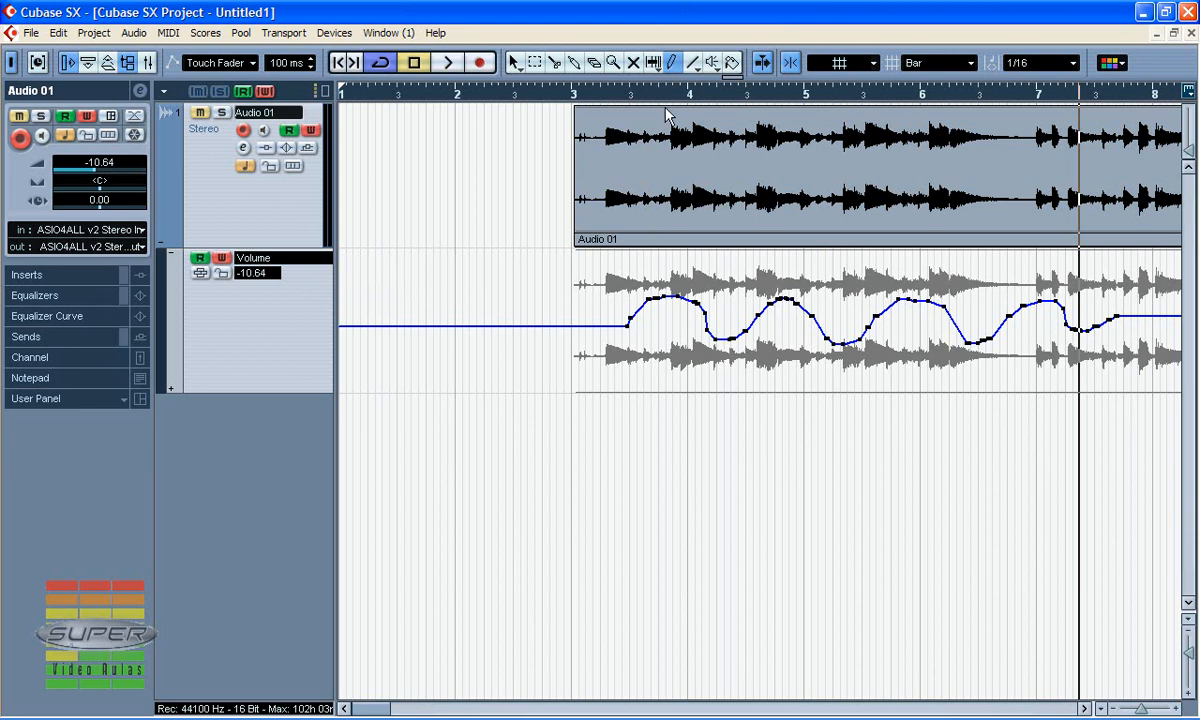
left_click(308, 261)
left_click(312, 259)
Step: Draw a rising Parabola curve in the Volume automation from about bar 3 to bar 6
left_click(697, 70)
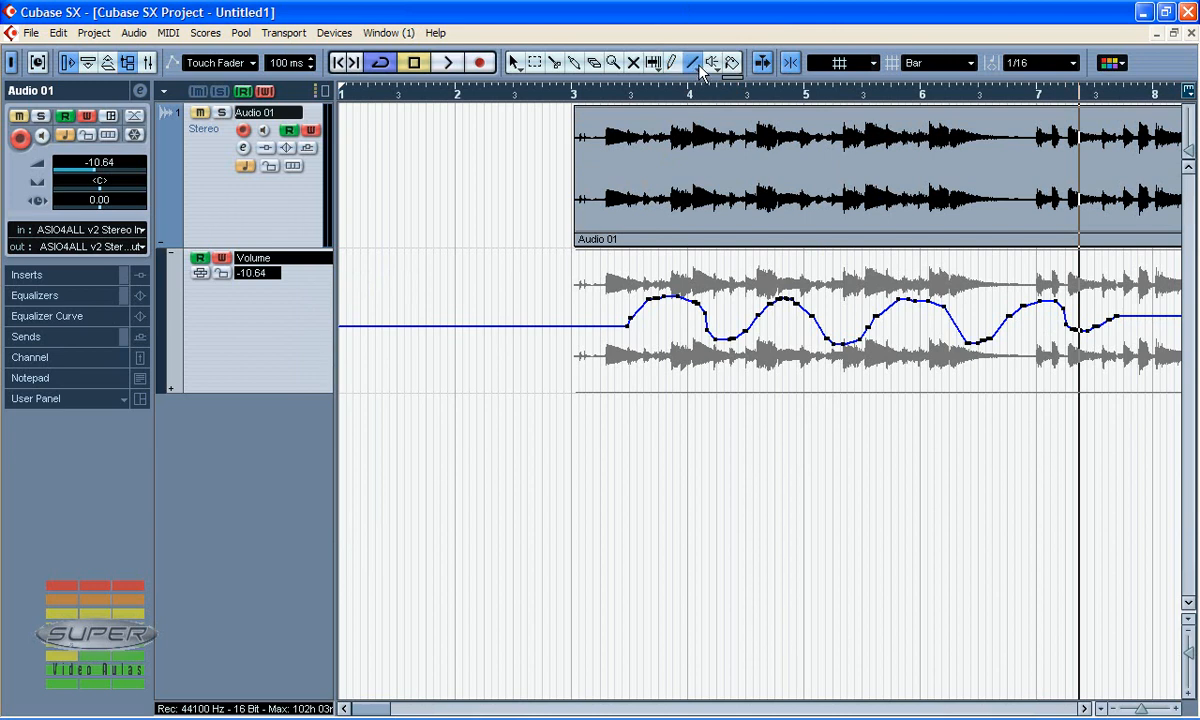
left_click(698, 75)
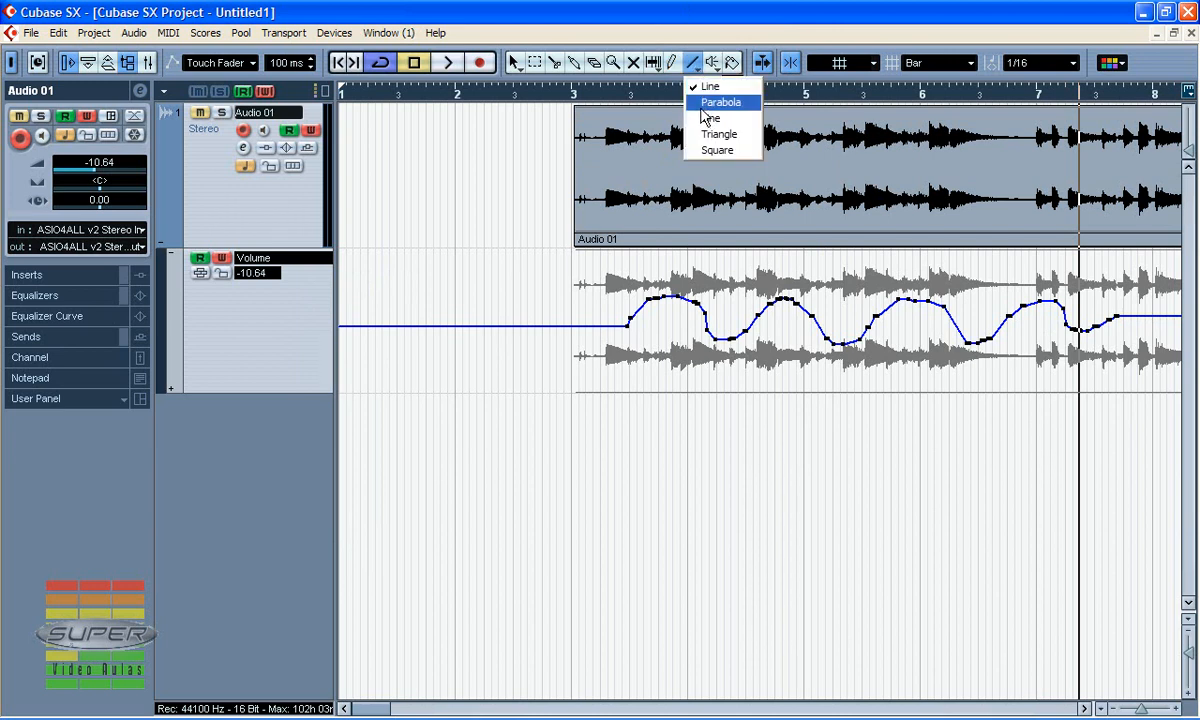
left_click(664, 102)
mouse_move(672, 350)
left_mouse_down()
mouse_move(780, 284)
mouse_move(858, 290)
left_mouse_up()
Step: Draw a Sine-shaped volume automation curve from about bar 5 to bar 7
left_click(697, 72)
left_click(703, 118)
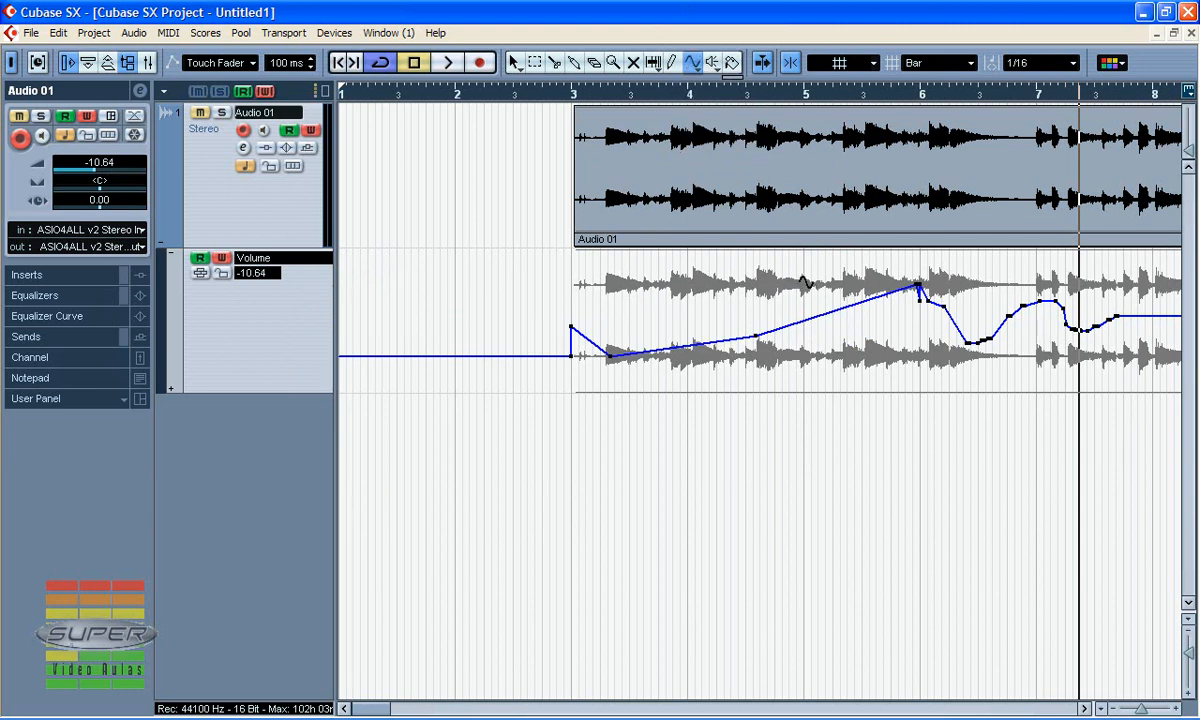
left_click_drag(805, 345, 1035, 395)
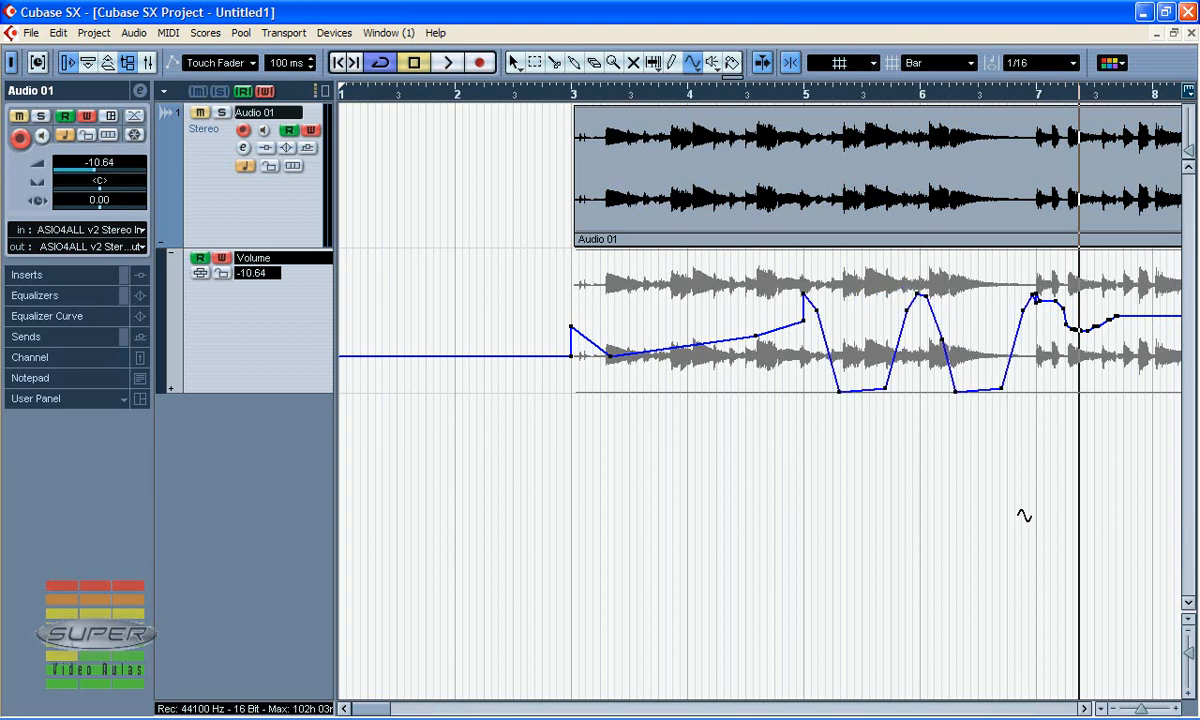
Step: Audition the Audio 01 part from about bar 4 in Play mode, and scrub through it in Scrub mode
left_click(717, 68)
left_click_drag(703, 150, 1024, 180)
left_click(723, 72)
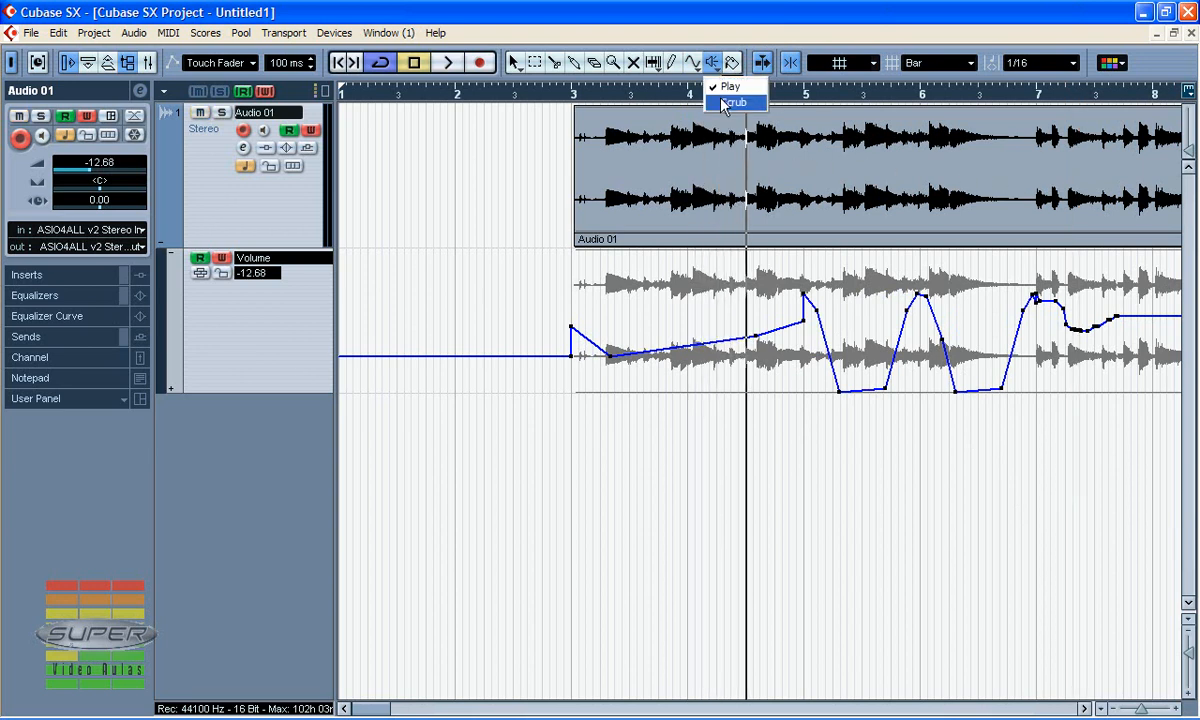
left_click(720, 111)
mouse_move(707, 178)
left_mouse_down()
mouse_move(936, 180)
mouse_move(611, 177)
mouse_move(1005, 183)
mouse_move(710, 169)
left_mouse_up()
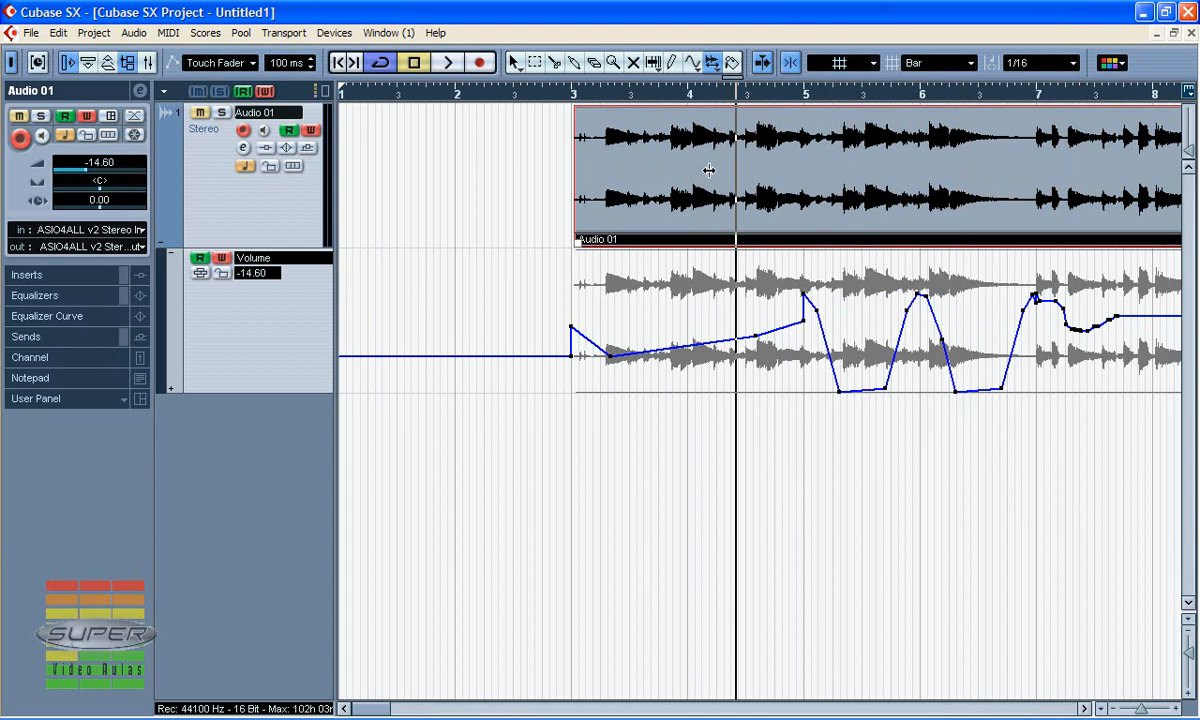
Step: Compare Play and Scrub modes once more on the Audio 01 part between about bars 4 and 5.5
left_click(719, 67)
left_click(735, 86)
left_click_drag(685, 137, 863, 135)
left_click(710, 68)
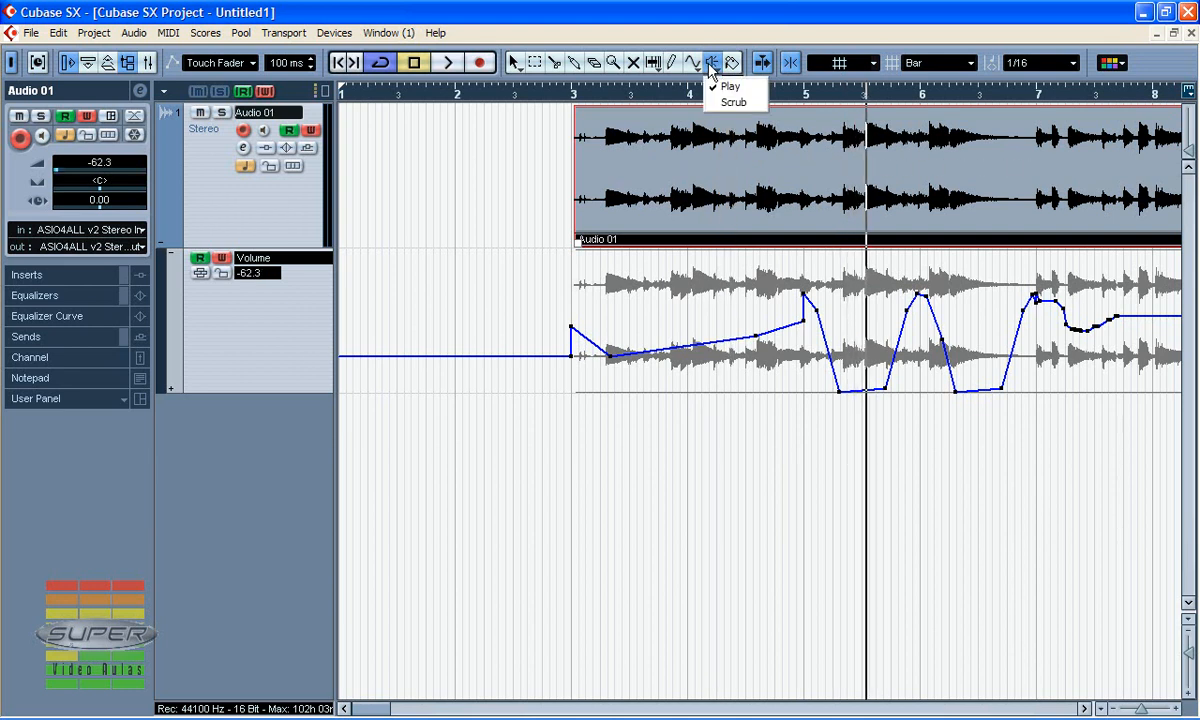
left_click(727, 112)
left_click_drag(791, 169, 859, 152)
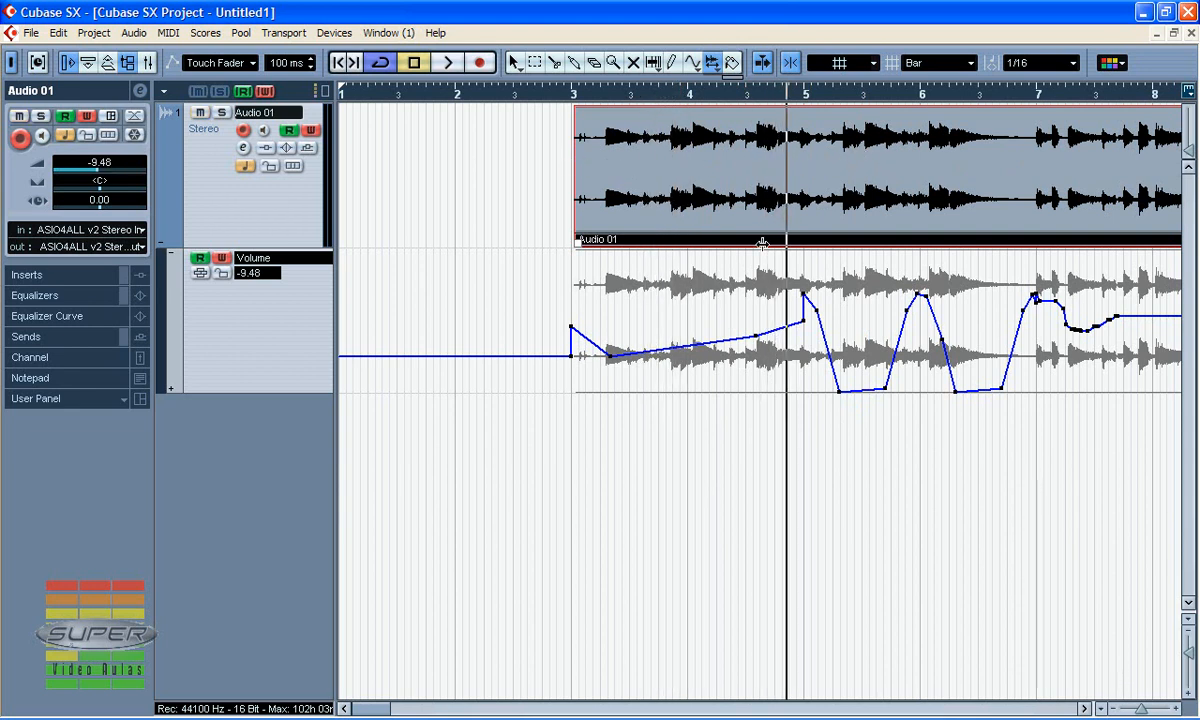
Step: Color the Audio 01 part orange with the Color tool
left_click(731, 66)
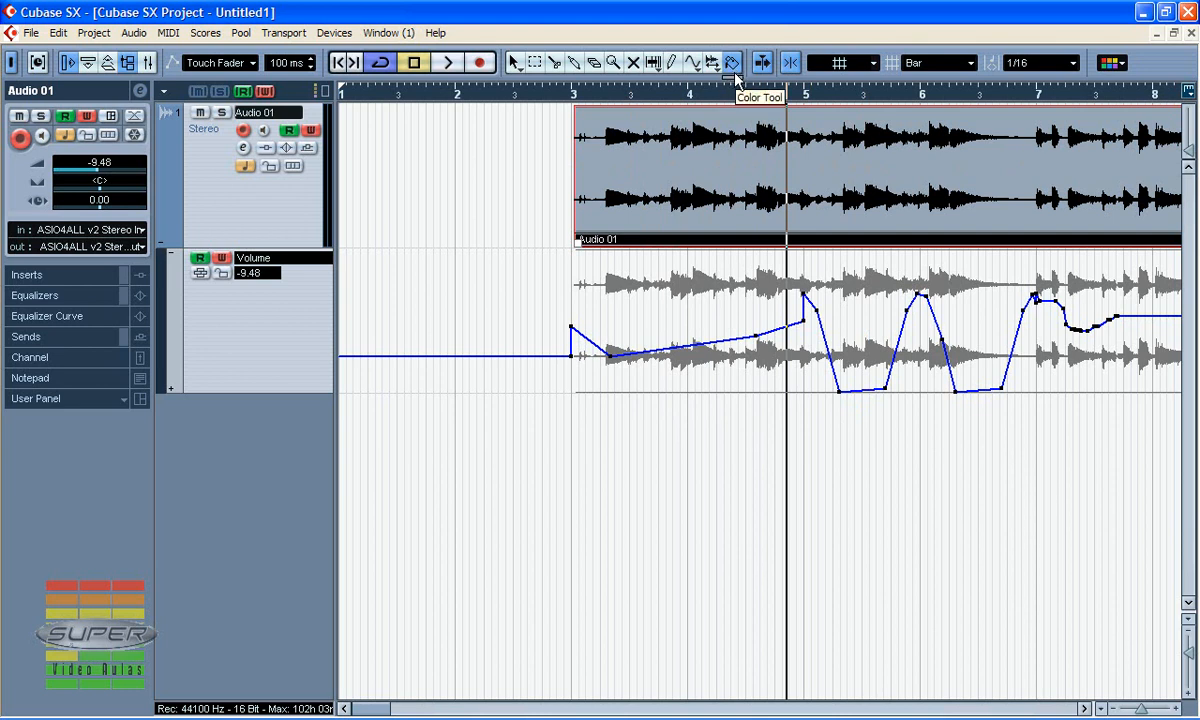
left_click(734, 76)
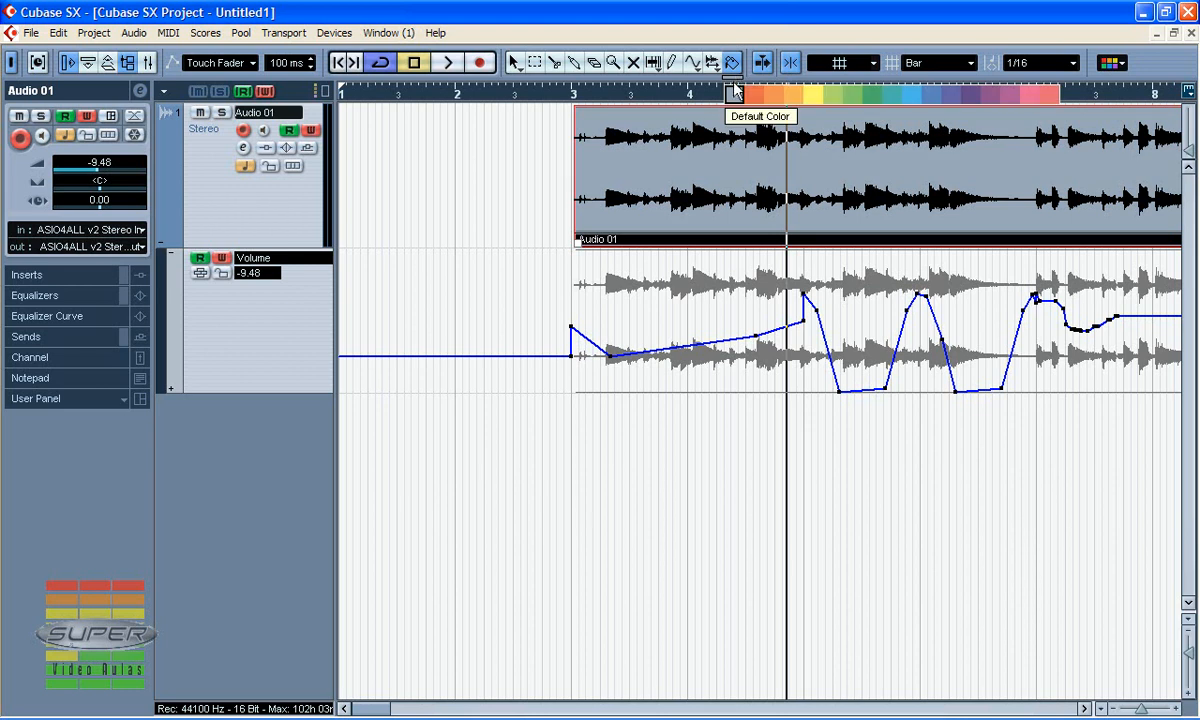
left_click(775, 96)
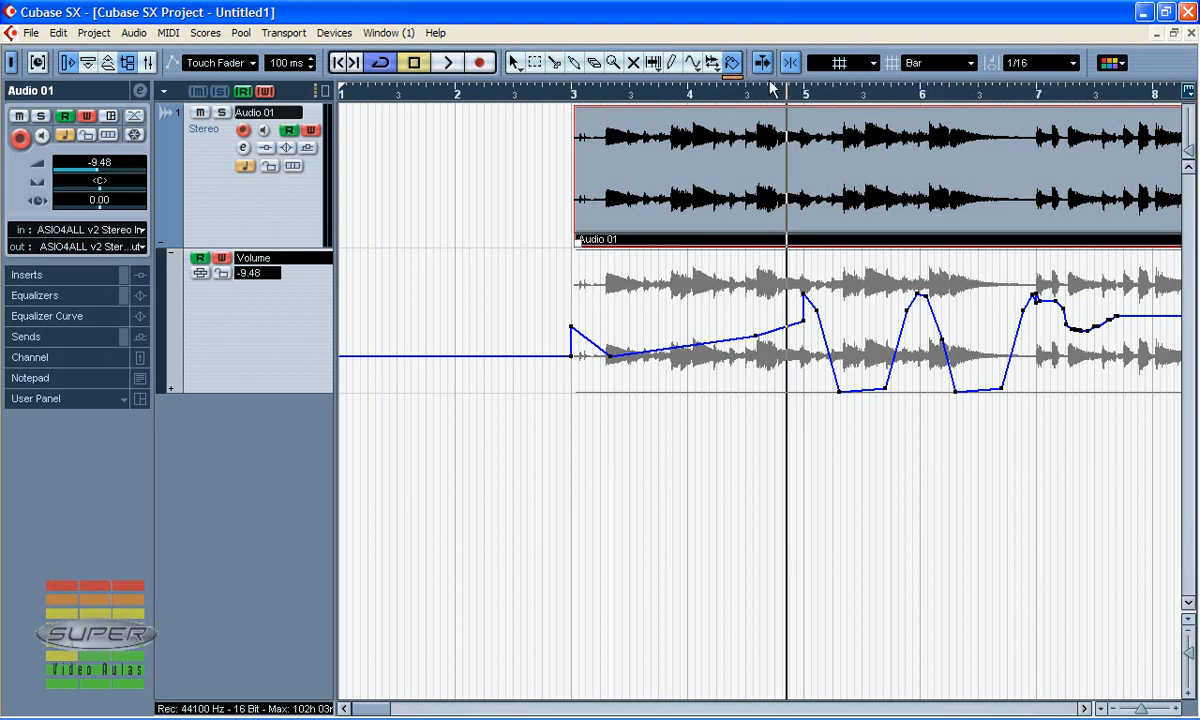
left_click(695, 157)
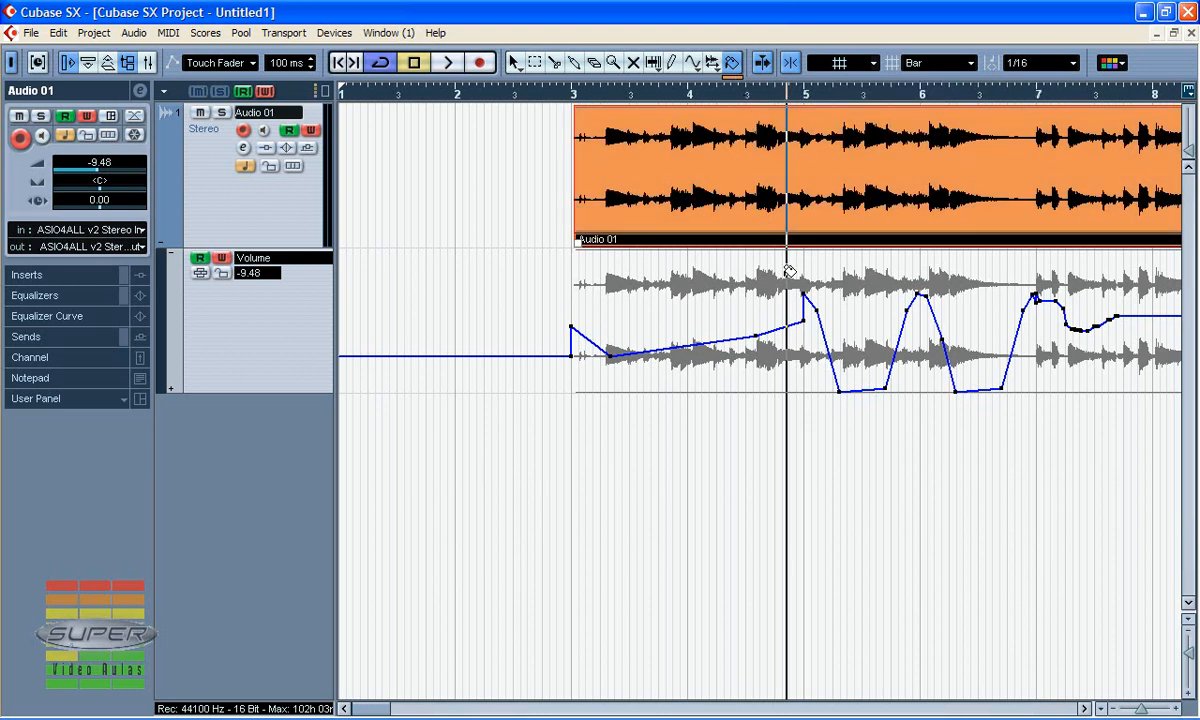
Step: Hide the Volume automation lane of the Audio 01 track
left_click(172, 254)
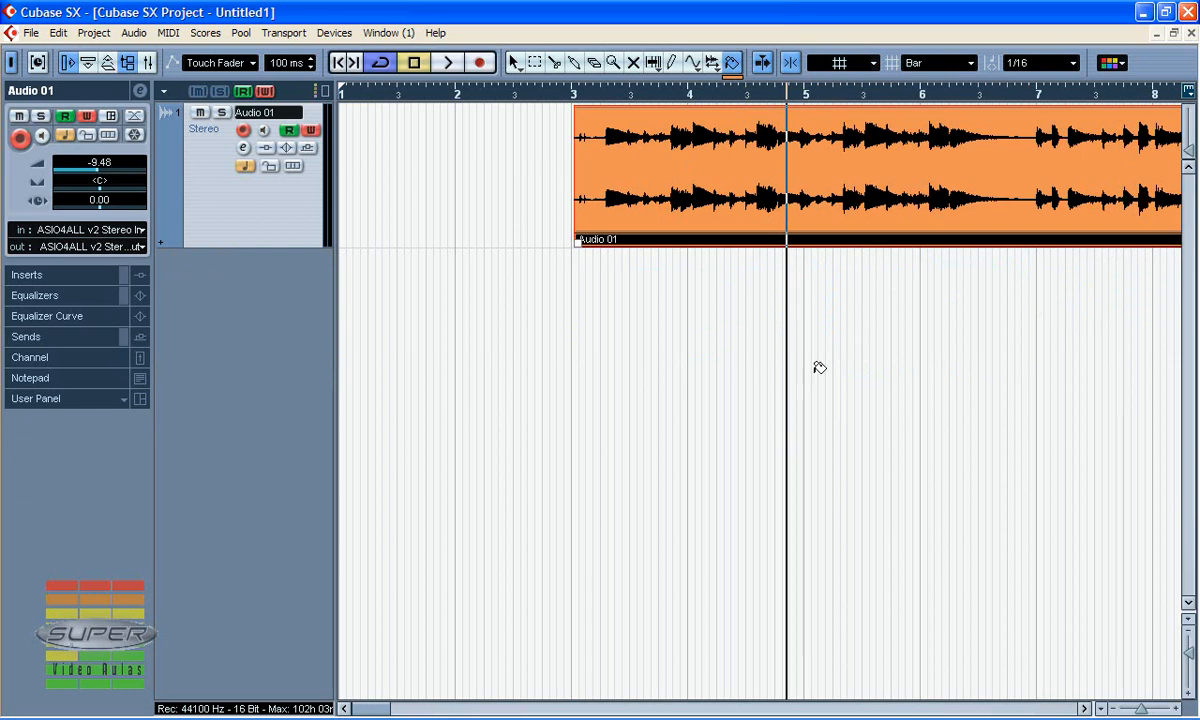
left_click_drag(1143, 713, 1135, 713)
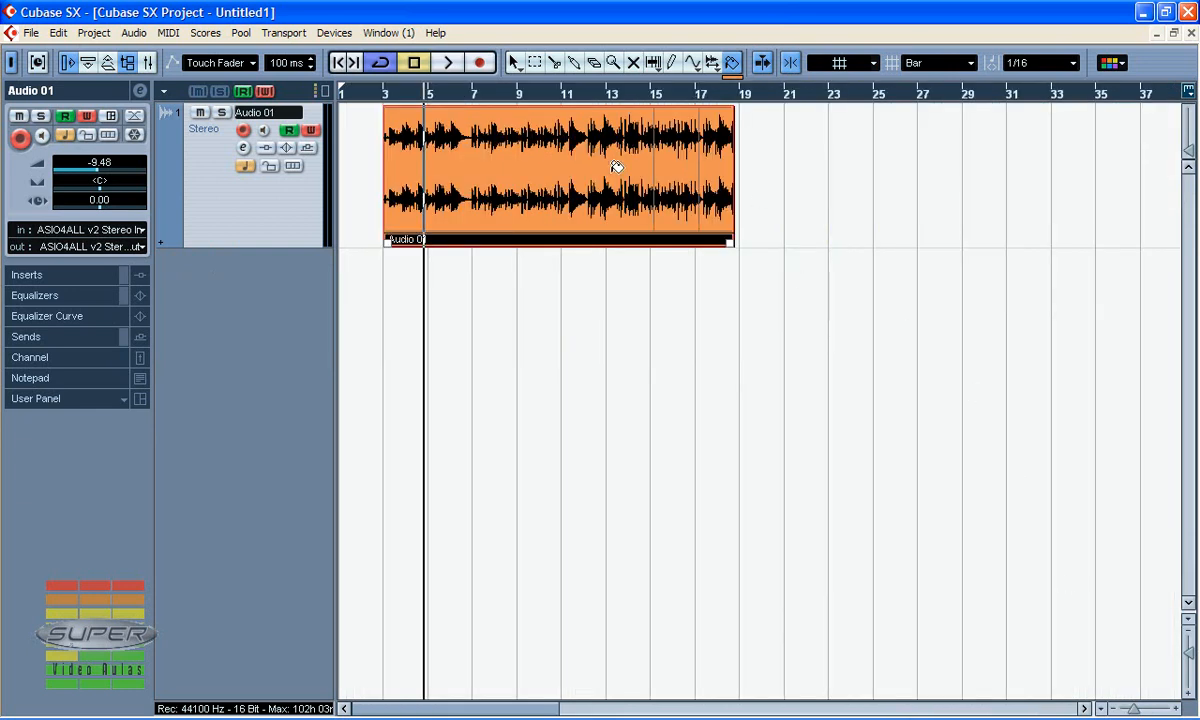
Step: Recolor the Audio 01 part yellow (Color 4), and change it to green
left_click(732, 76)
left_click(809, 98)
left_click(731, 78)
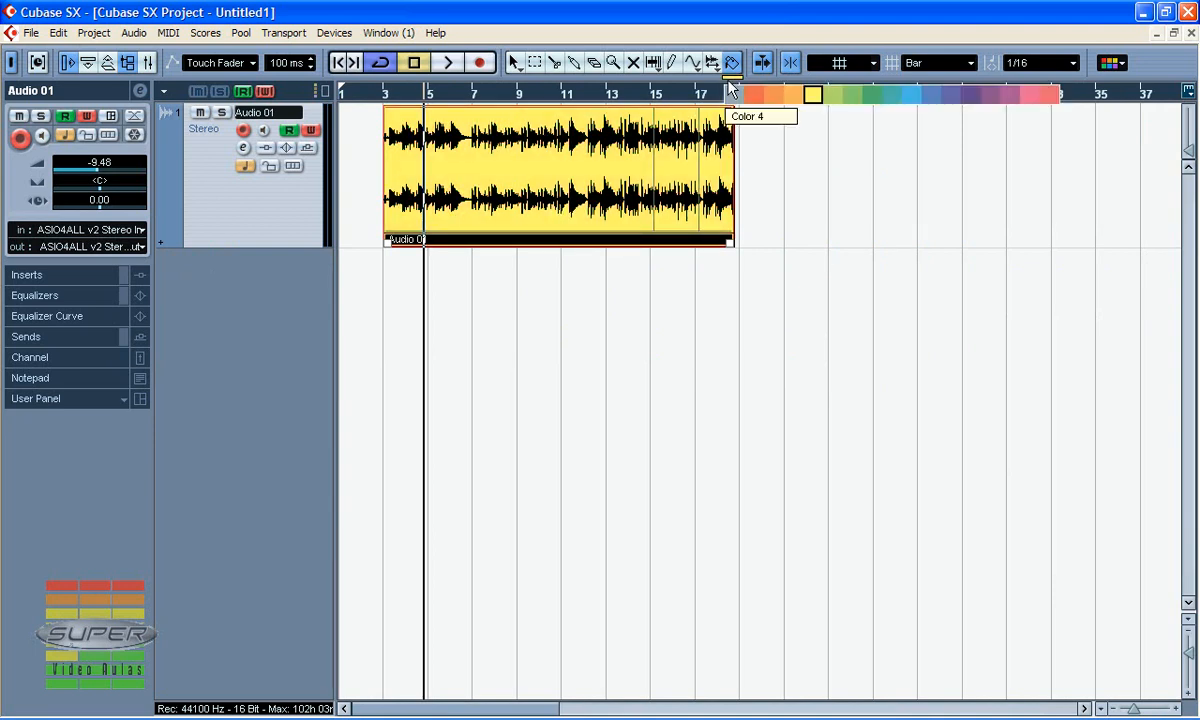
left_click(829, 94)
left_click(617, 190)
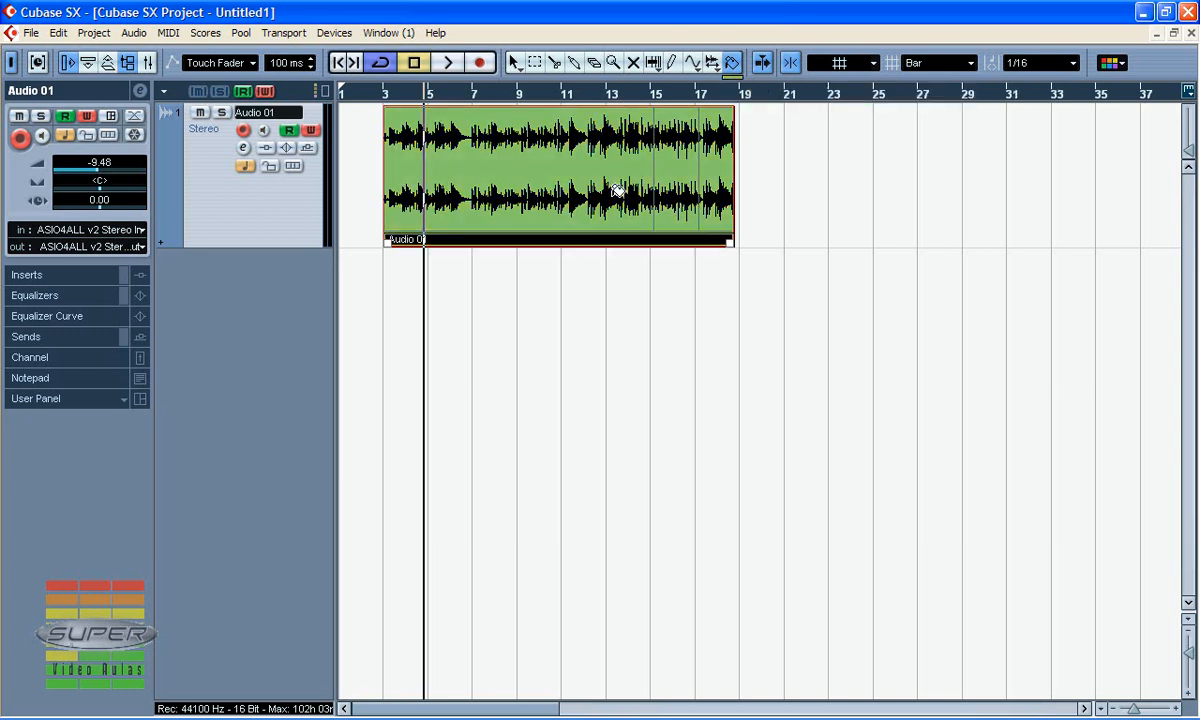
Step: Turn Autoscroll off, play the Fundo video clip, and stop playback
left_click(762, 63)
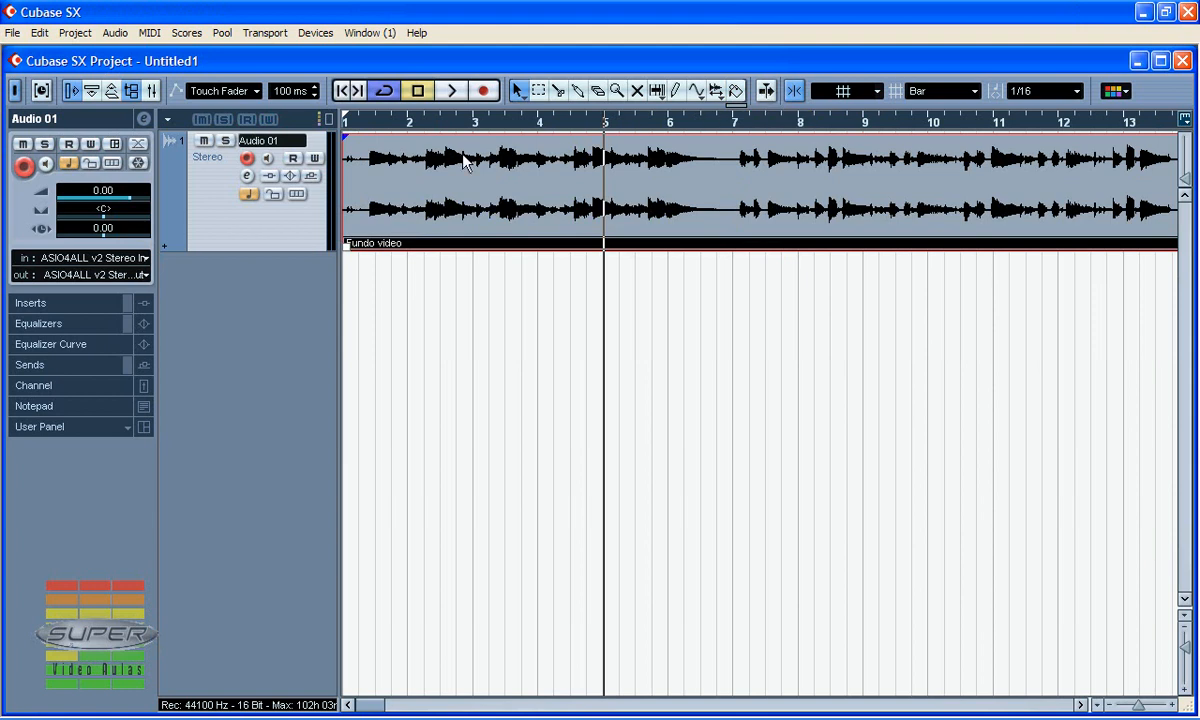
left_click(452, 91)
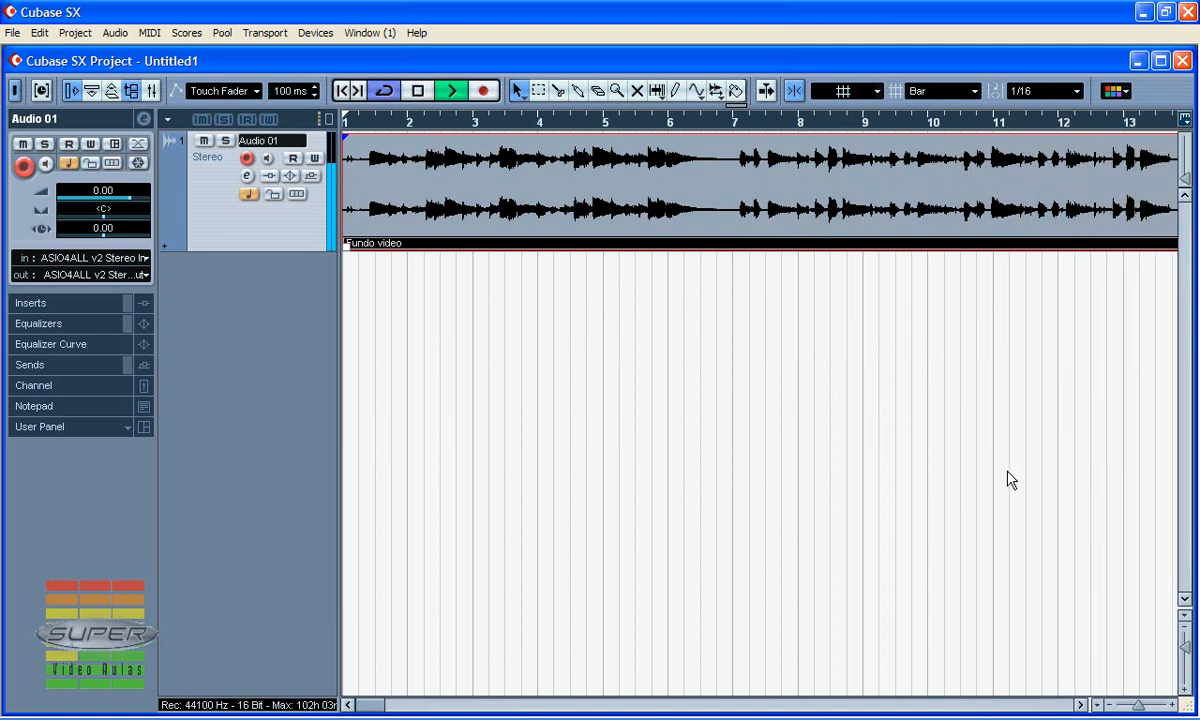
key("space")
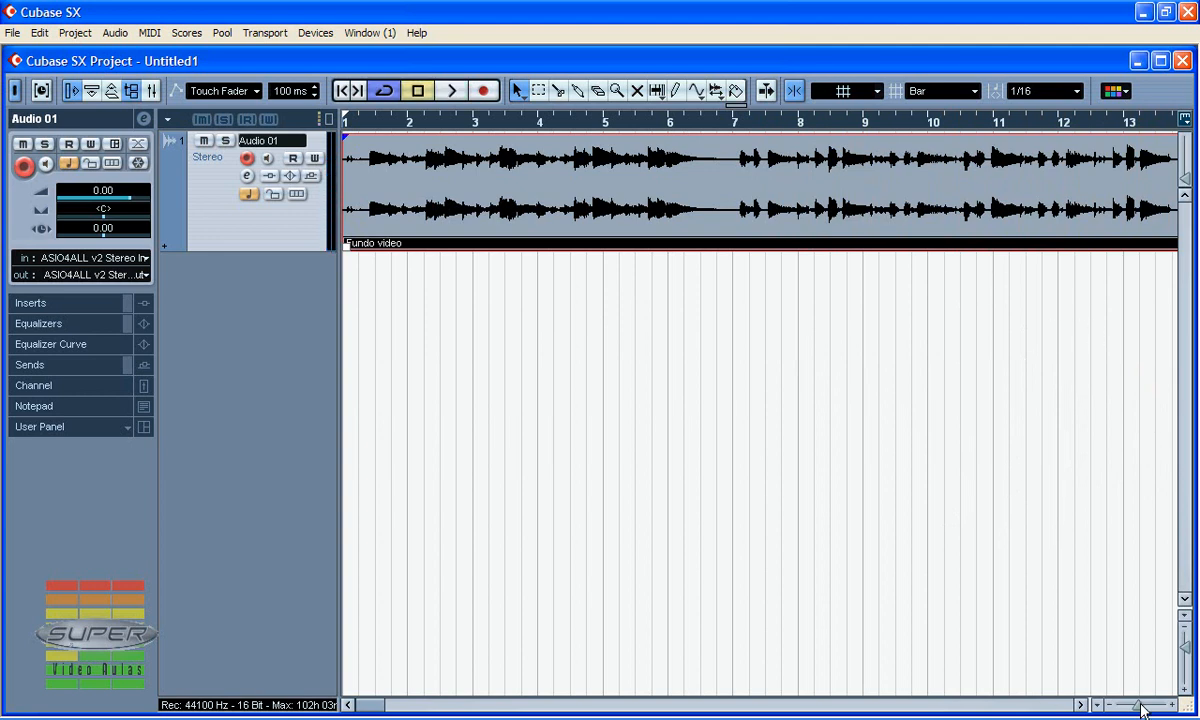
left_click_drag(1141, 706, 1130, 706)
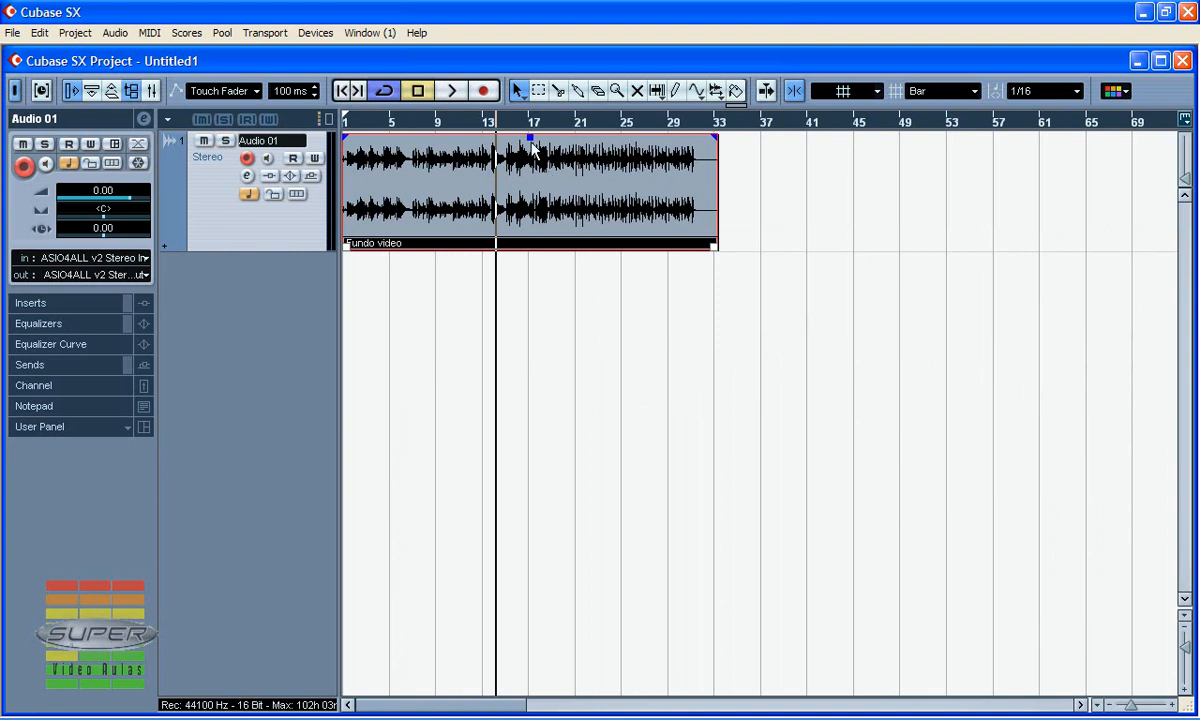
Step: Turn Autoscroll back on, reposition the project cursor, and play the clip until about bar 19
left_click(769, 89)
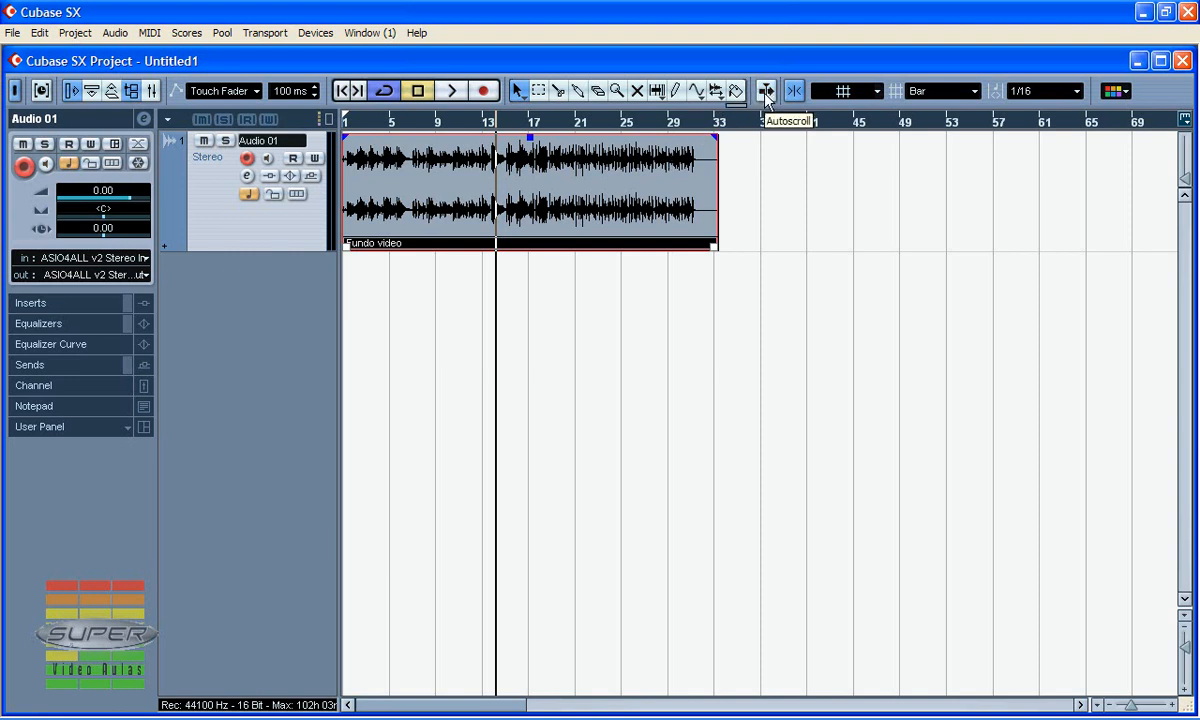
left_click_drag(1135, 710, 1145, 711)
left_click(1077, 122)
left_click(452, 91)
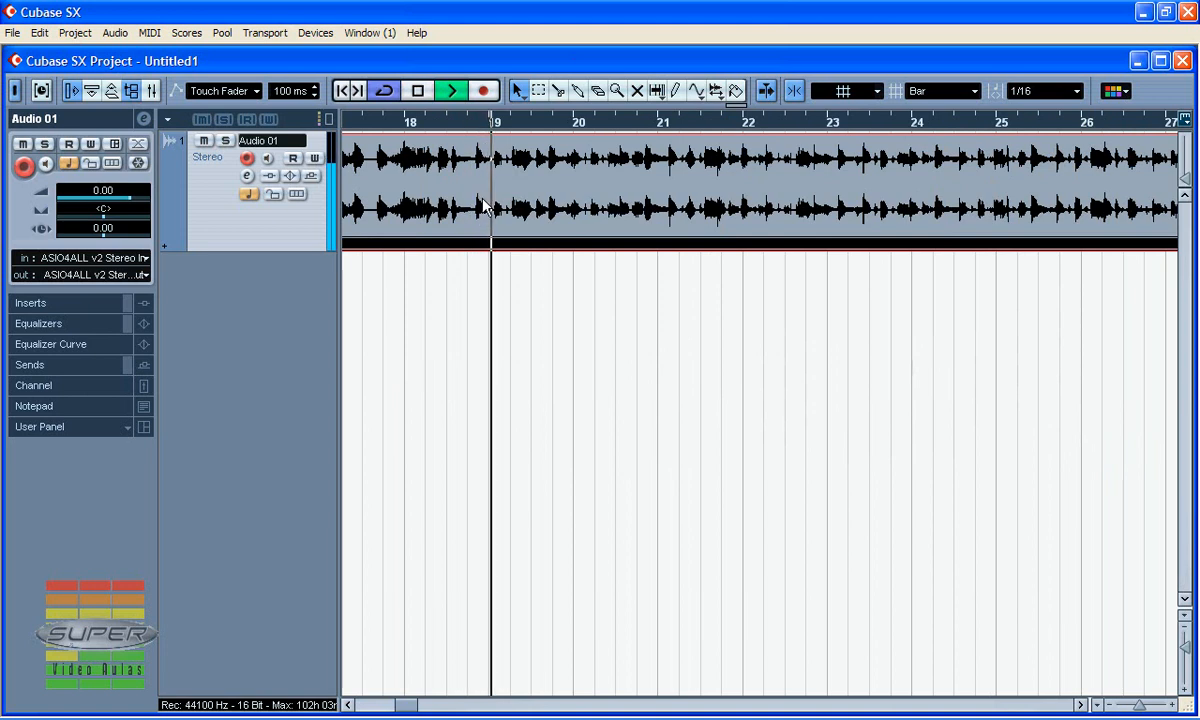
key("space")
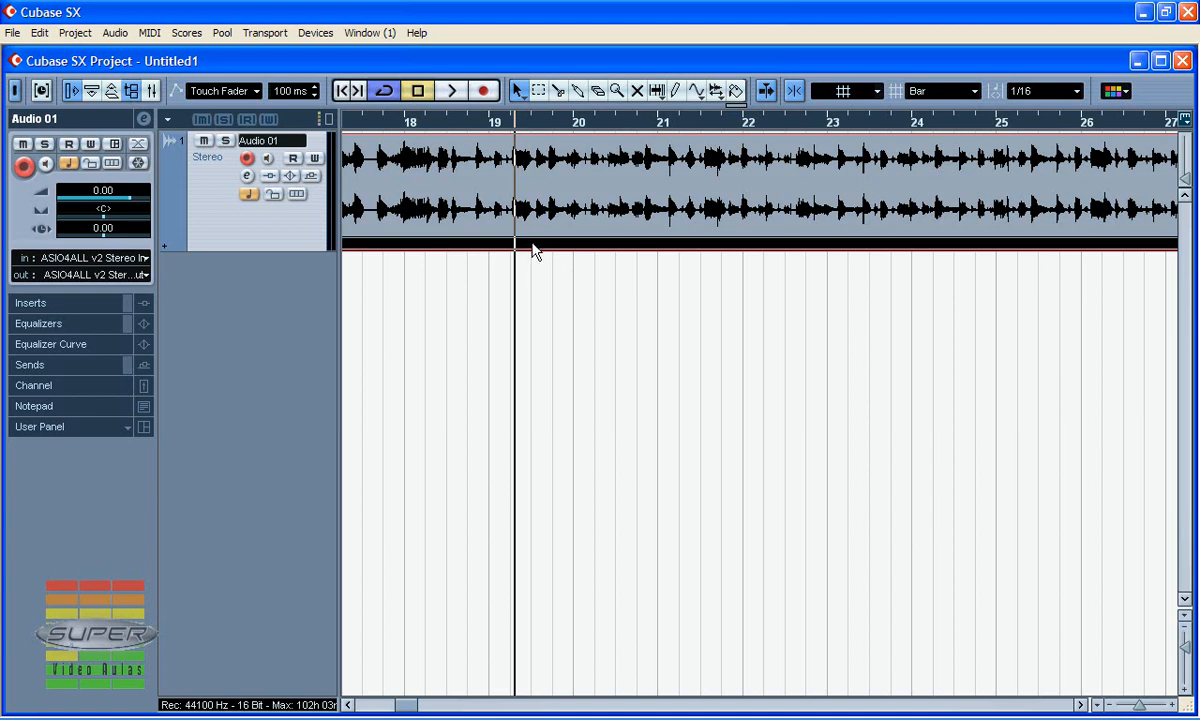
left_click(796, 91)
left_click(879, 92)
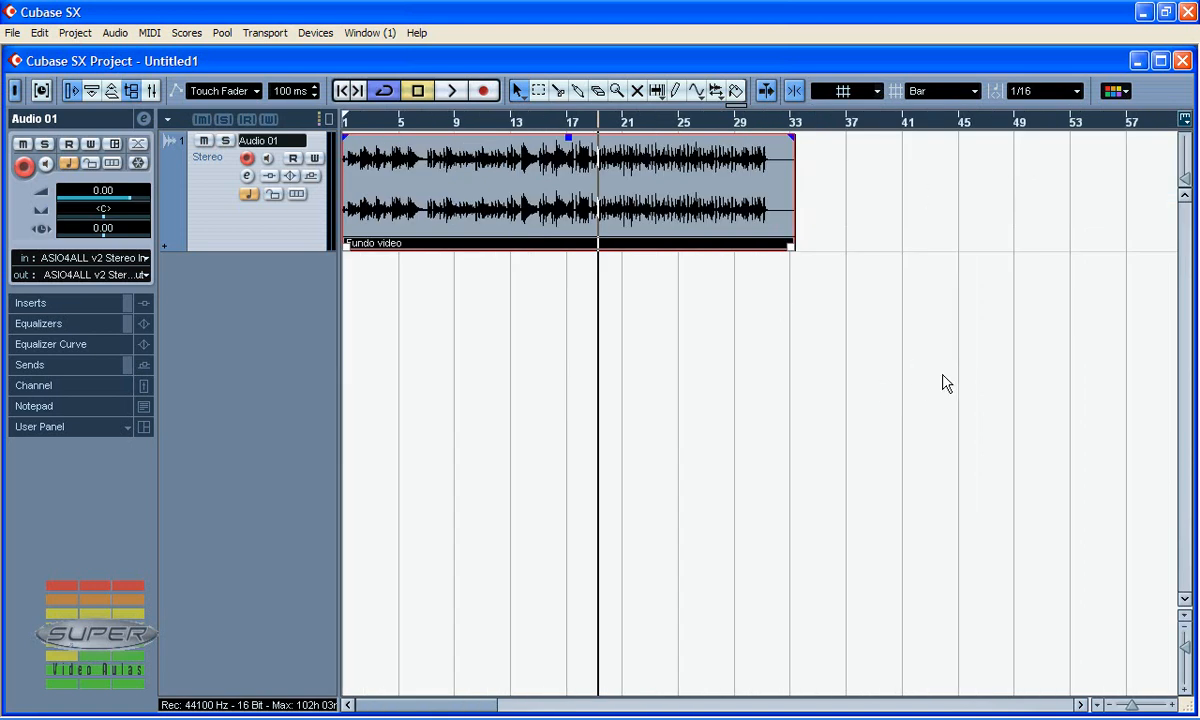
Step: Add a stereo audio track below the Audio 01 track
right_click(268, 325)
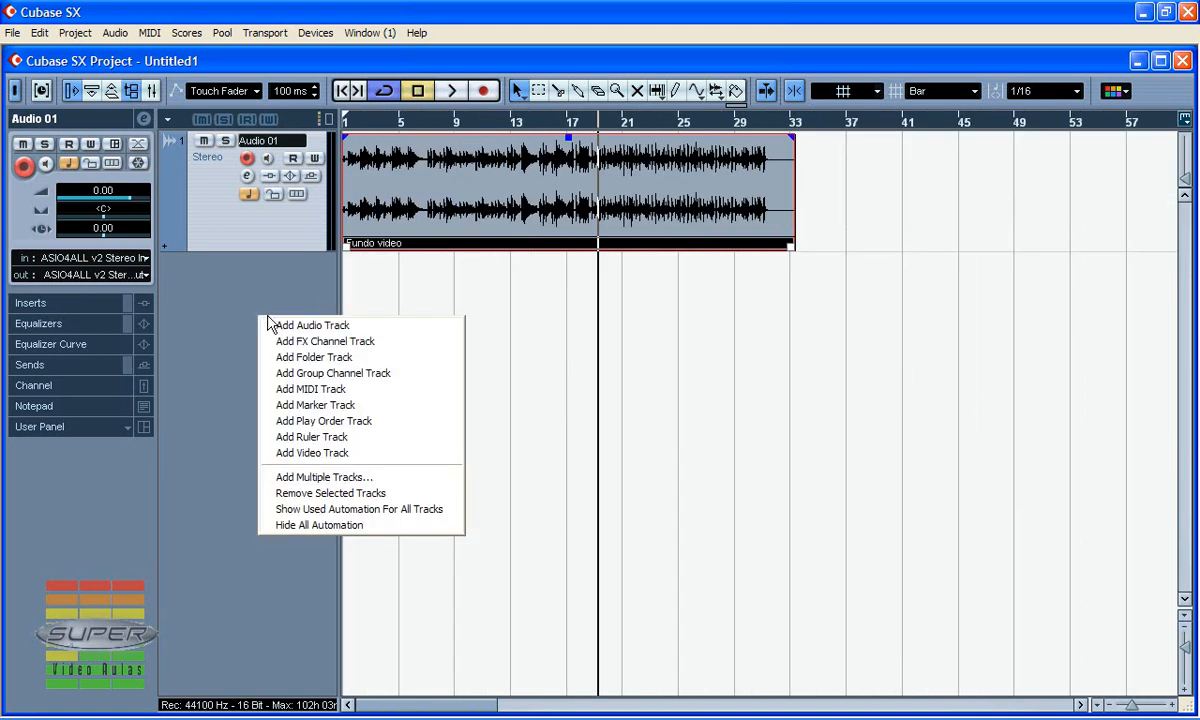
left_click(280, 325)
left_click(578, 377)
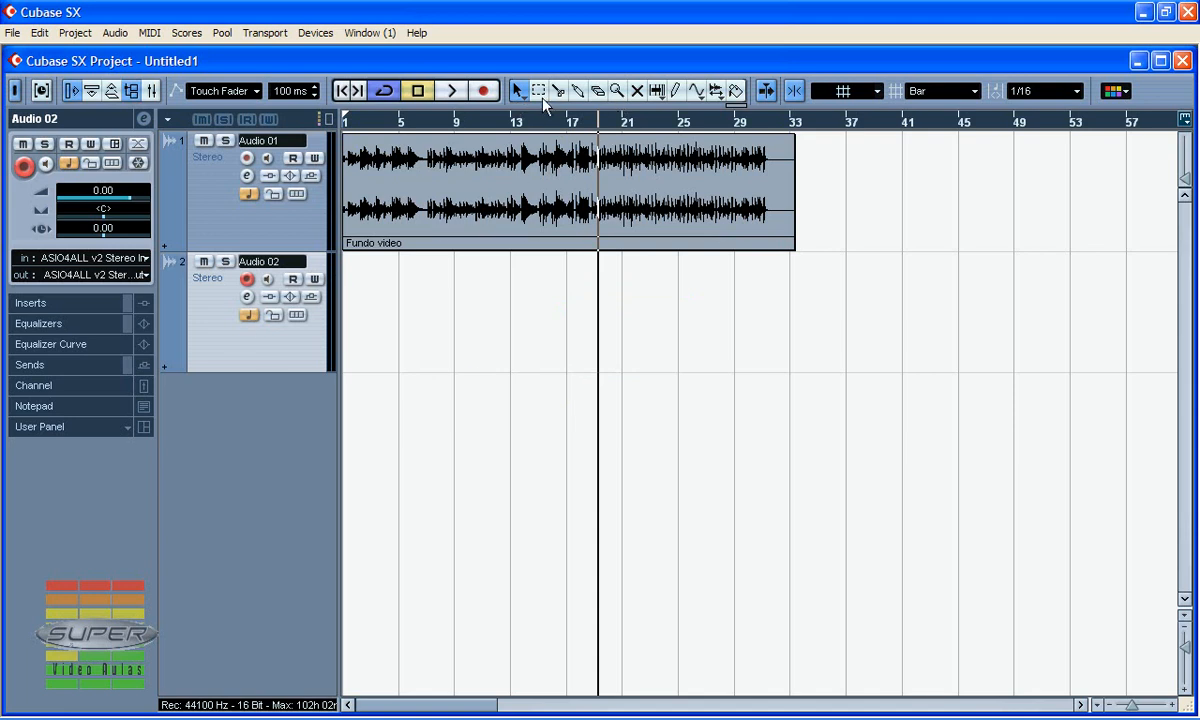
Step: Split the Fundo video clip at bar 17 and move its second part to the Audio 02 track at bar 22
left_click(558, 91)
left_click(567, 185)
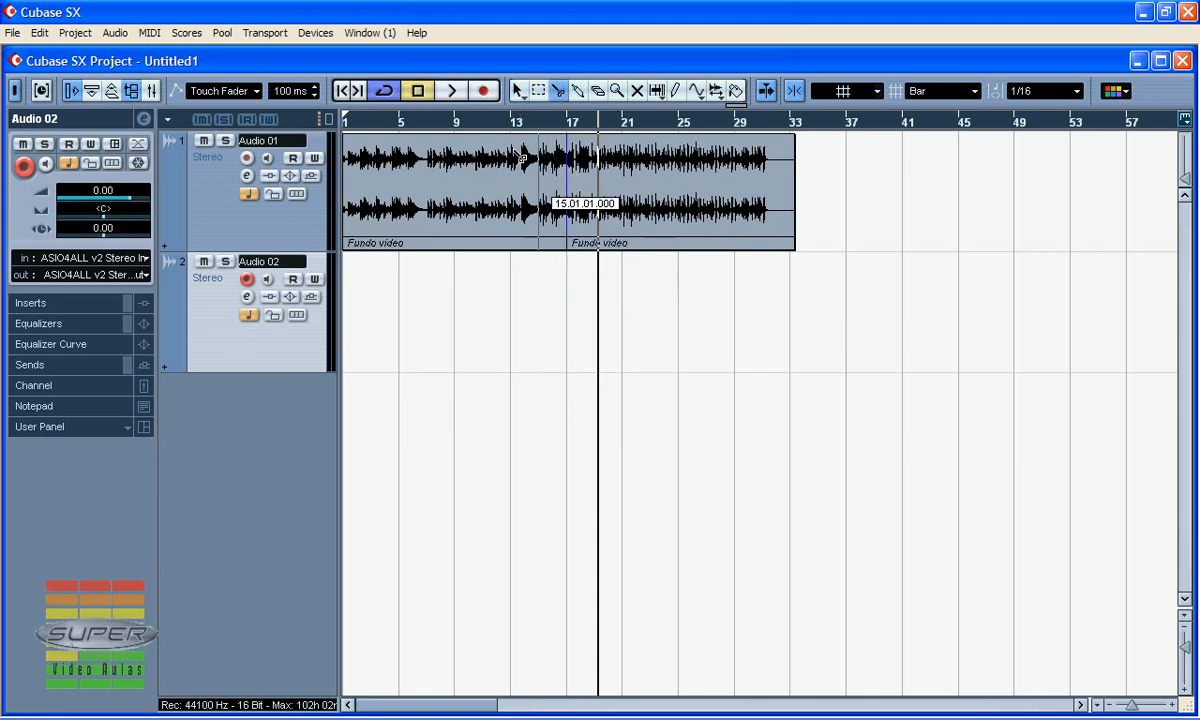
left_click_drag(648, 220, 733, 340)
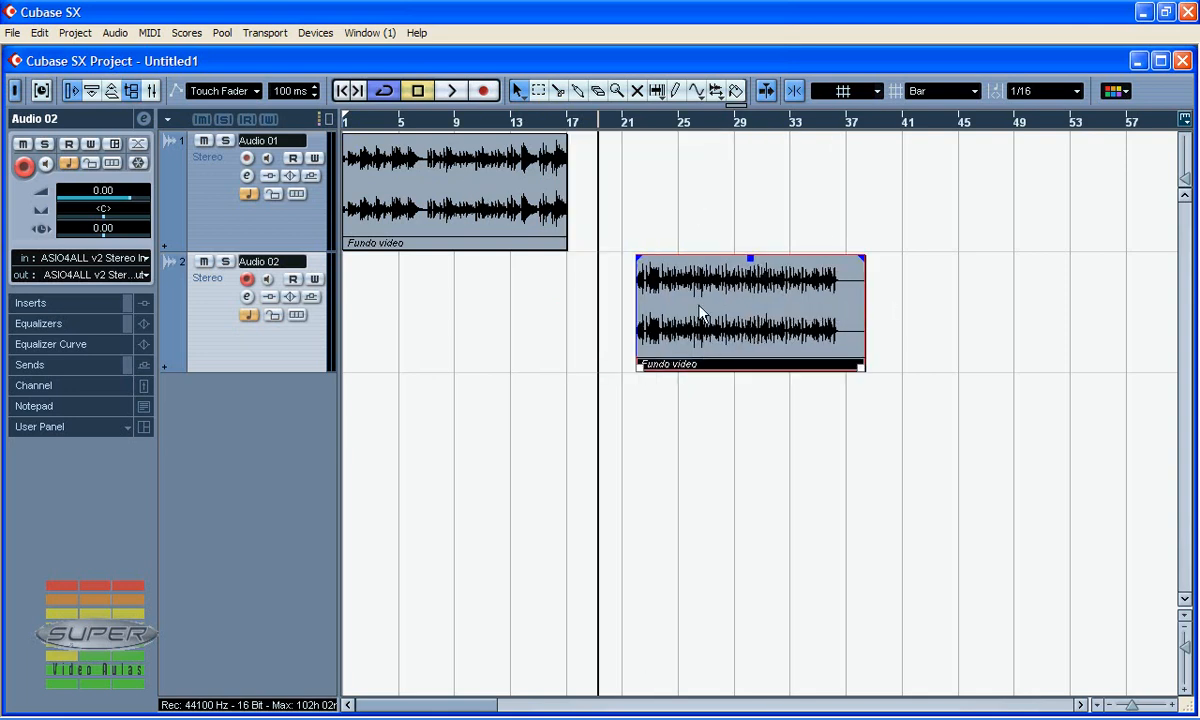
Step: Split the remaining Audio 01 clip at bar 9, moving its second part to bar 22 and the Audio 02 part to bar 19
left_click(558, 91)
left_click(455, 190)
left_click(517, 91)
left_click_drag(467, 160, 651, 160)
left_click_drag(672, 280, 632, 285)
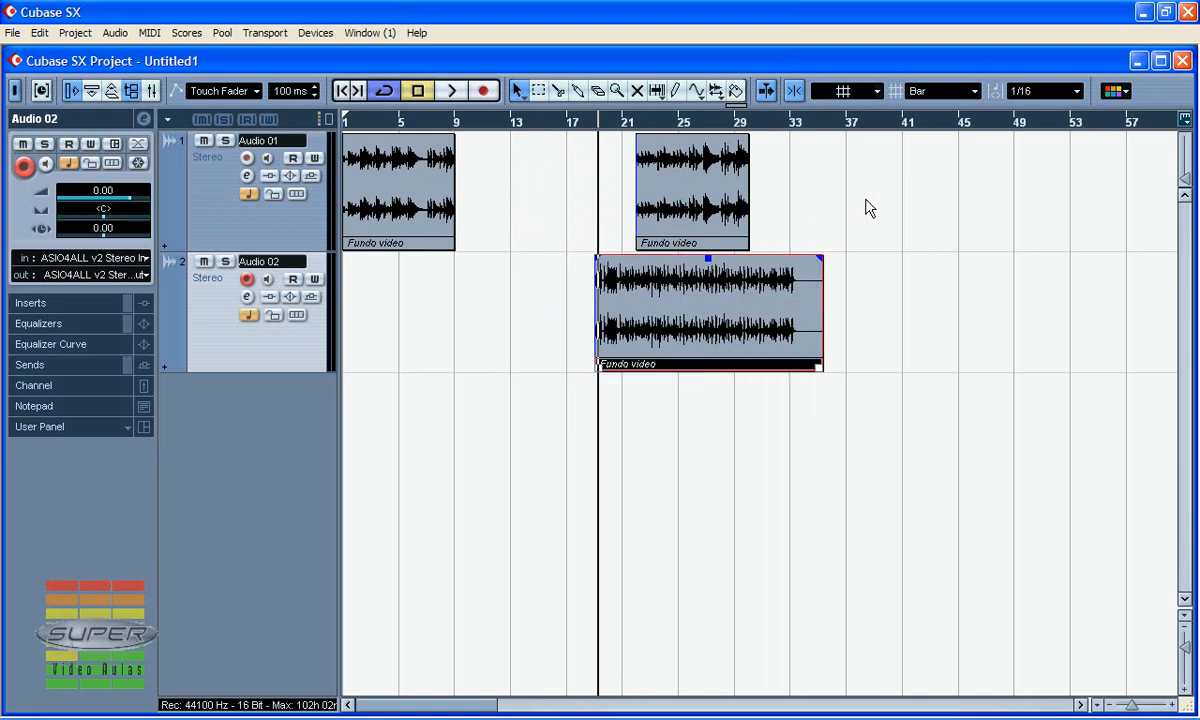
Step: Keep the snap mode on Grid and move the Audio 02 part to start at bar 18
left_click(877, 92)
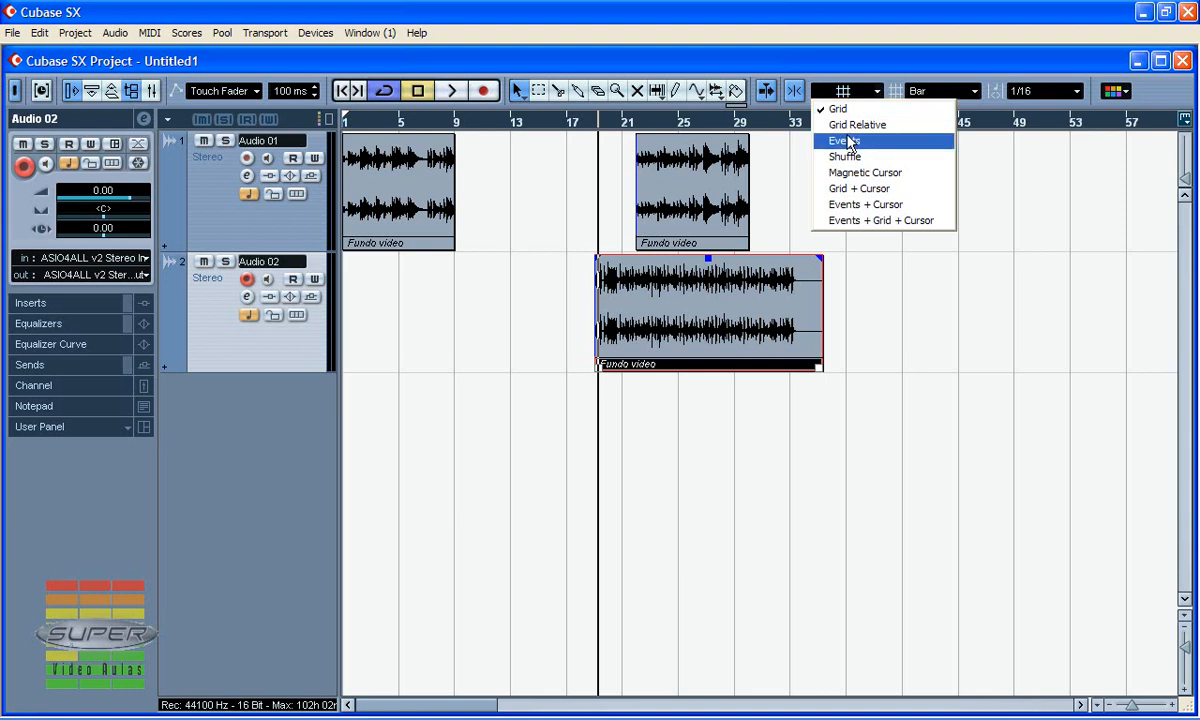
left_click(838, 109)
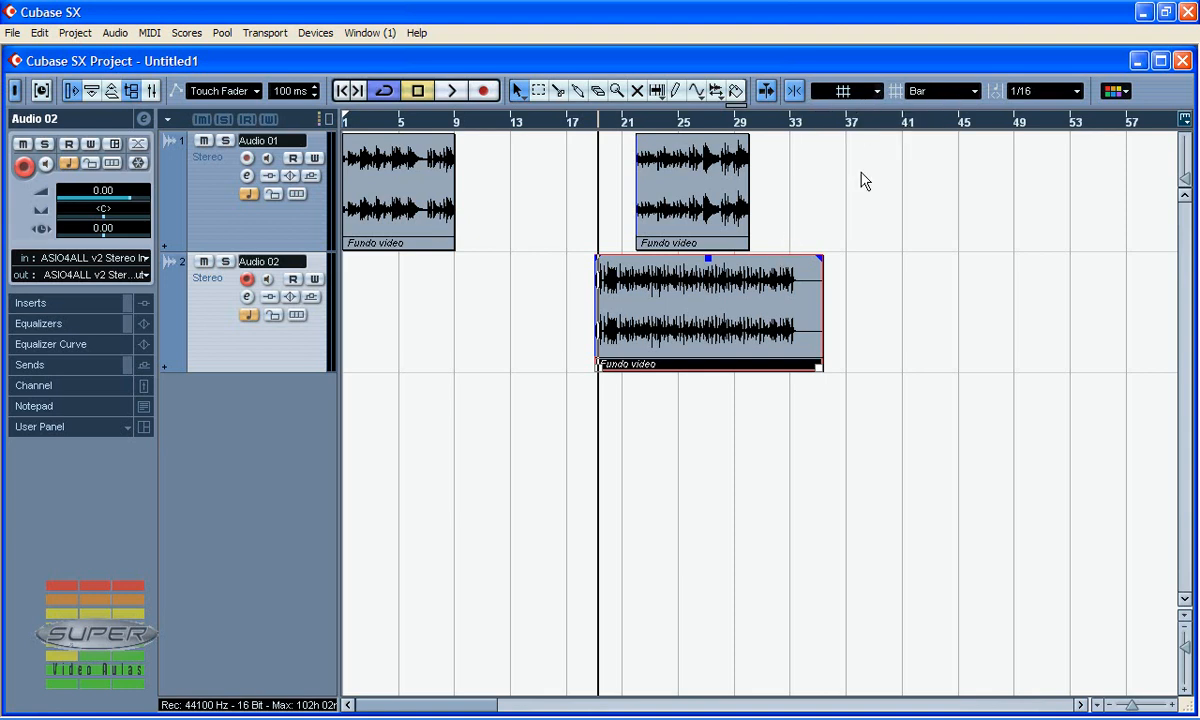
left_click_drag(1133, 710, 1145, 710)
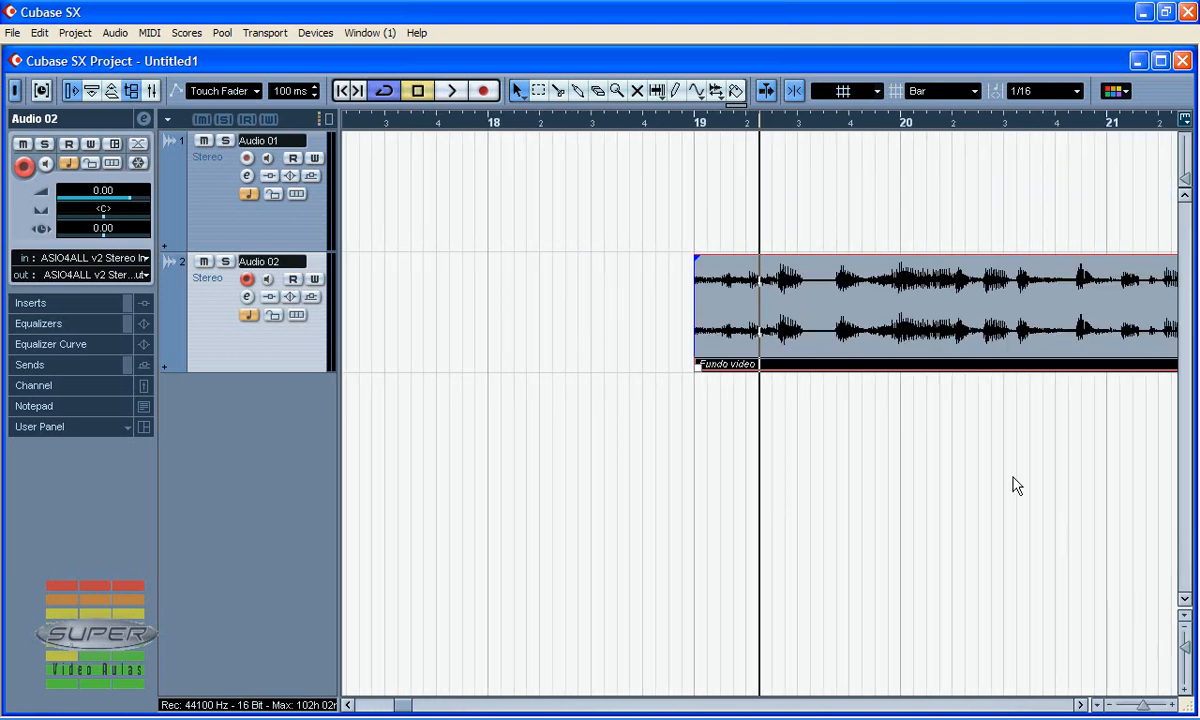
left_click_drag(836, 308, 670, 304)
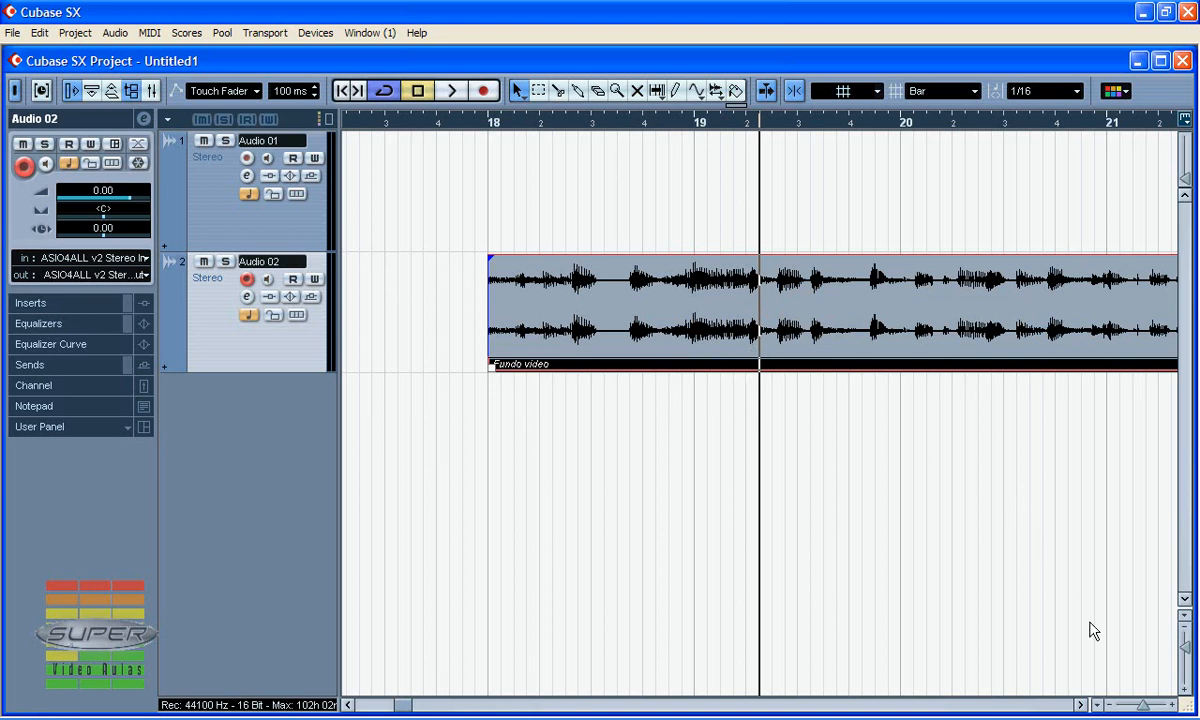
left_click_drag(1143, 706, 1136, 704)
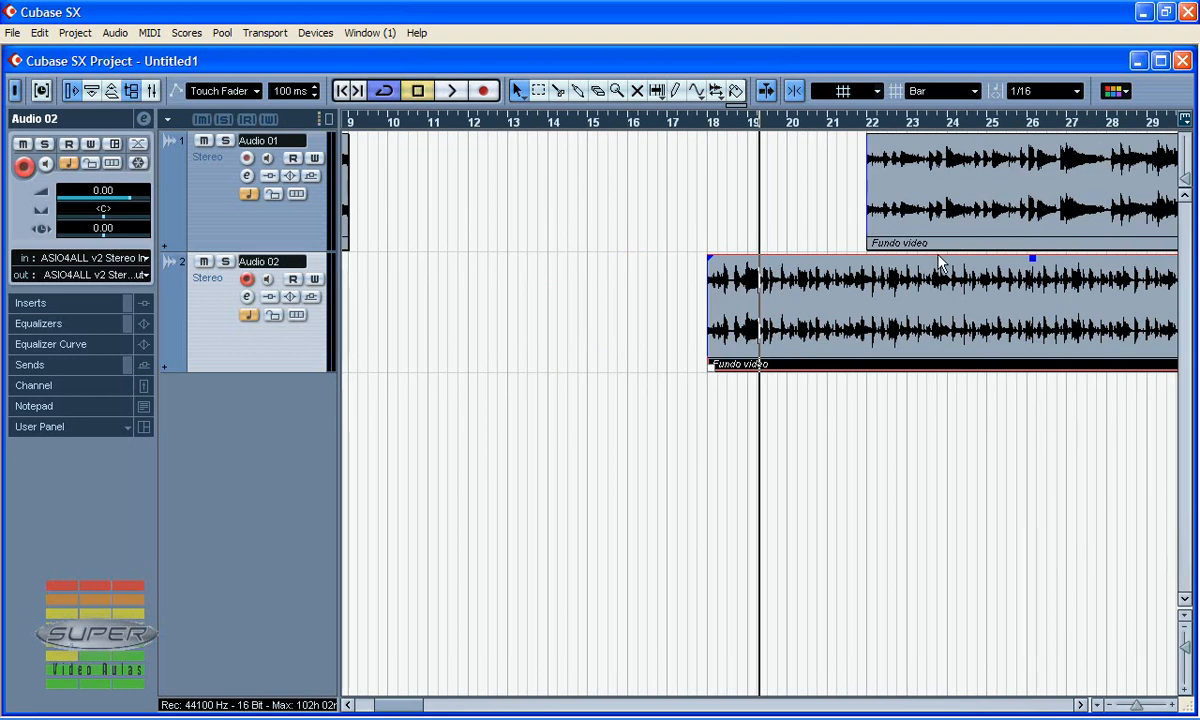
mouse_move(1136, 708)
left_mouse_down()
mouse_move(1124, 705)
mouse_move(1137, 704)
left_mouse_up()
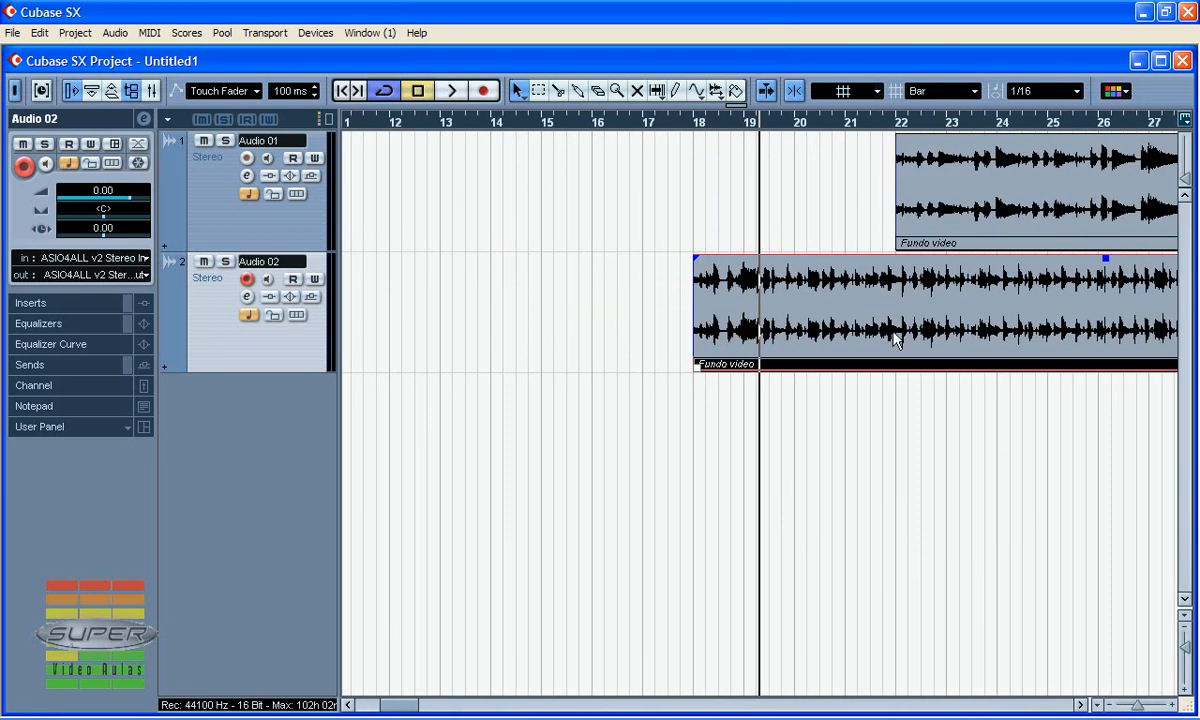
Step: Using Grid Relative snap, reposition the parts so the second Audio 01 part starts where the Audio 02 part ends, just before bar 27
left_click_drag(876, 330, 760, 318)
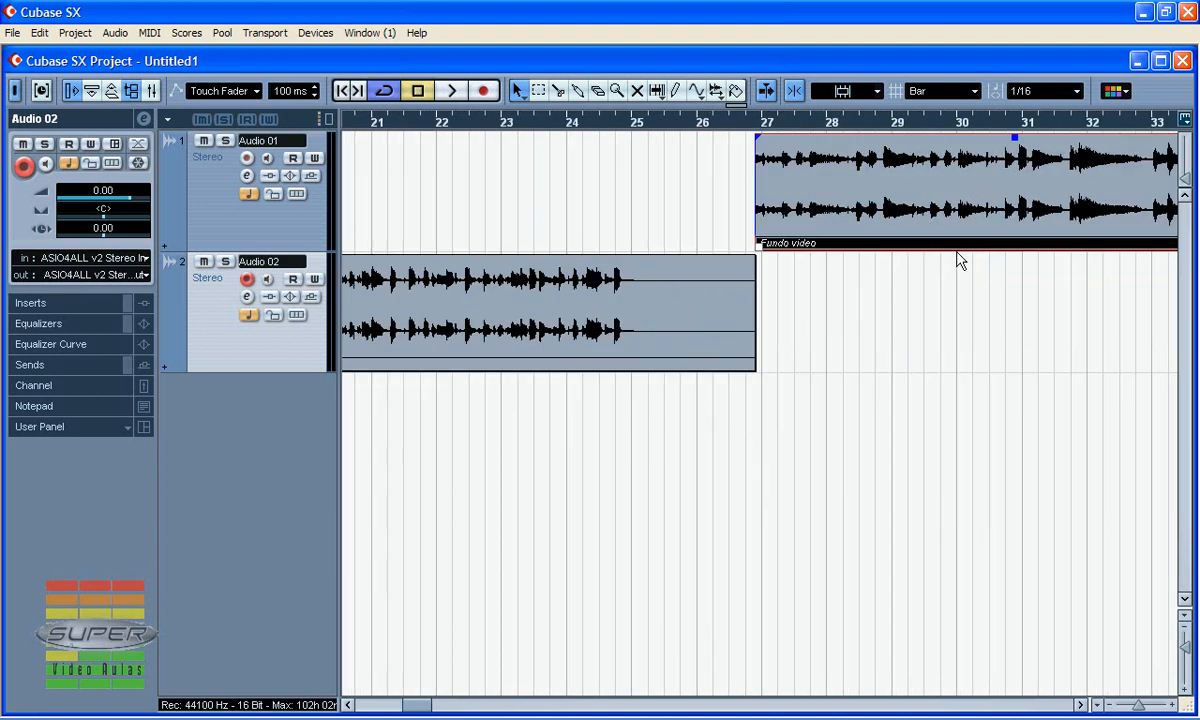
left_click_drag(835, 200, 762, 182)
left_click(737, 296)
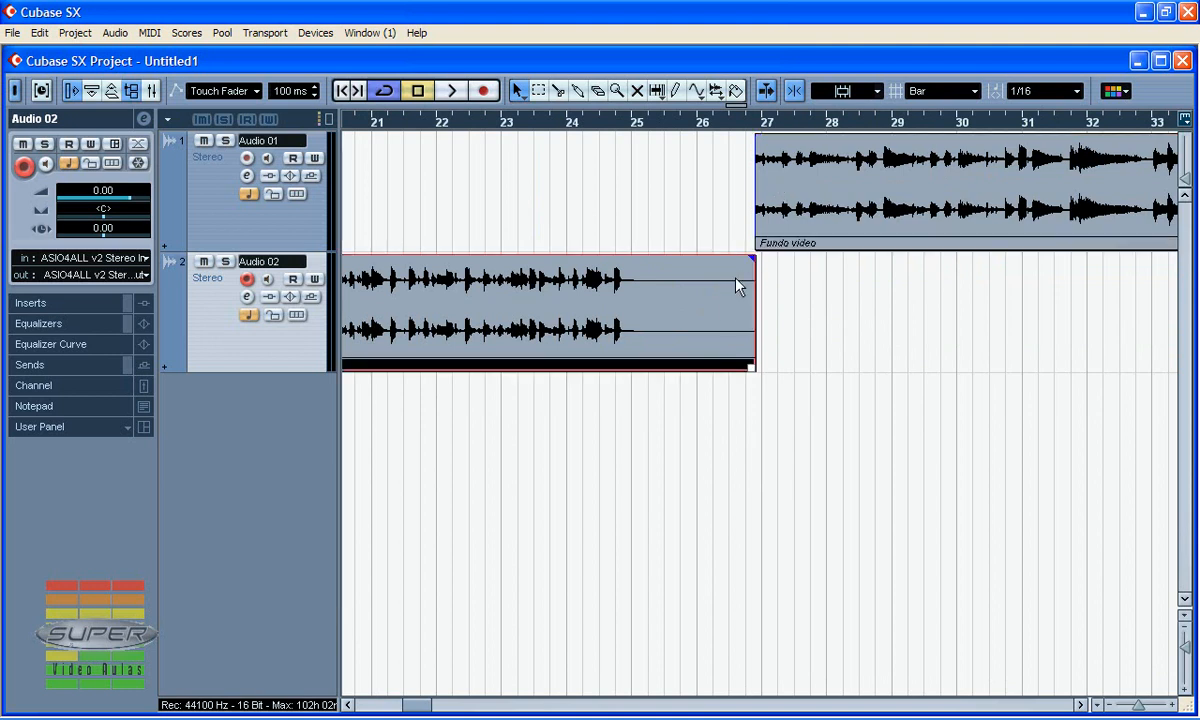
left_click(801, 208)
left_click(745, 271)
left_click(786, 218)
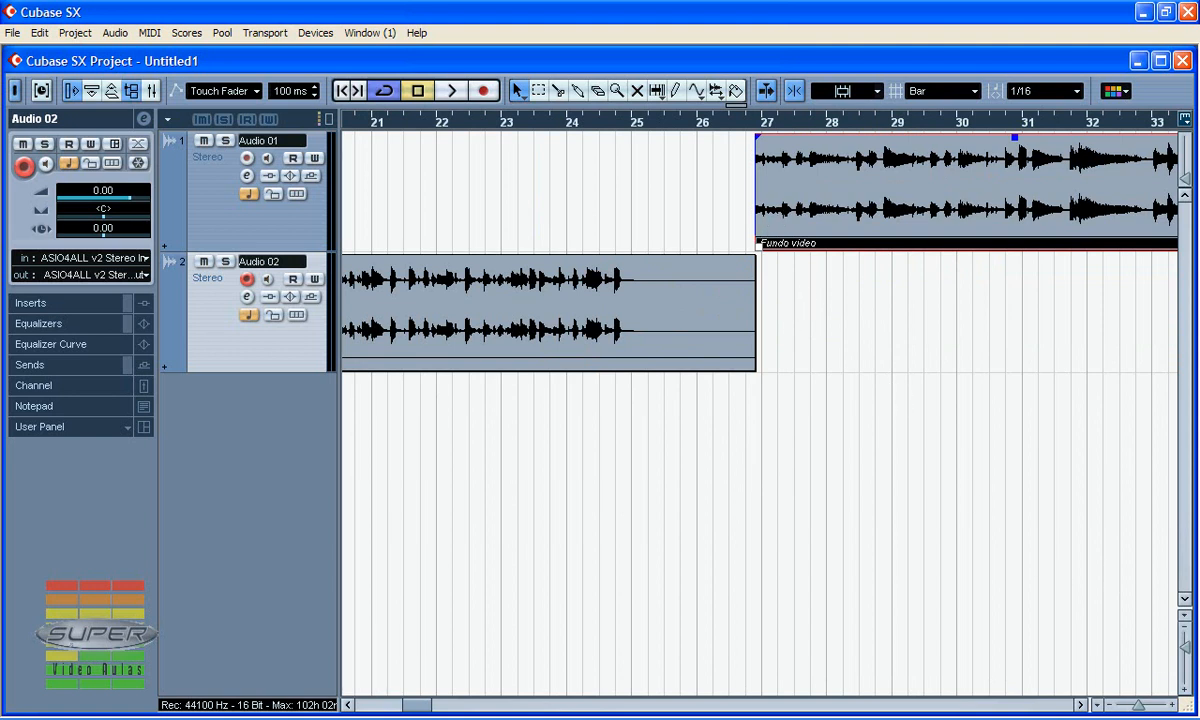
left_click_drag(1138, 706, 1142, 706)
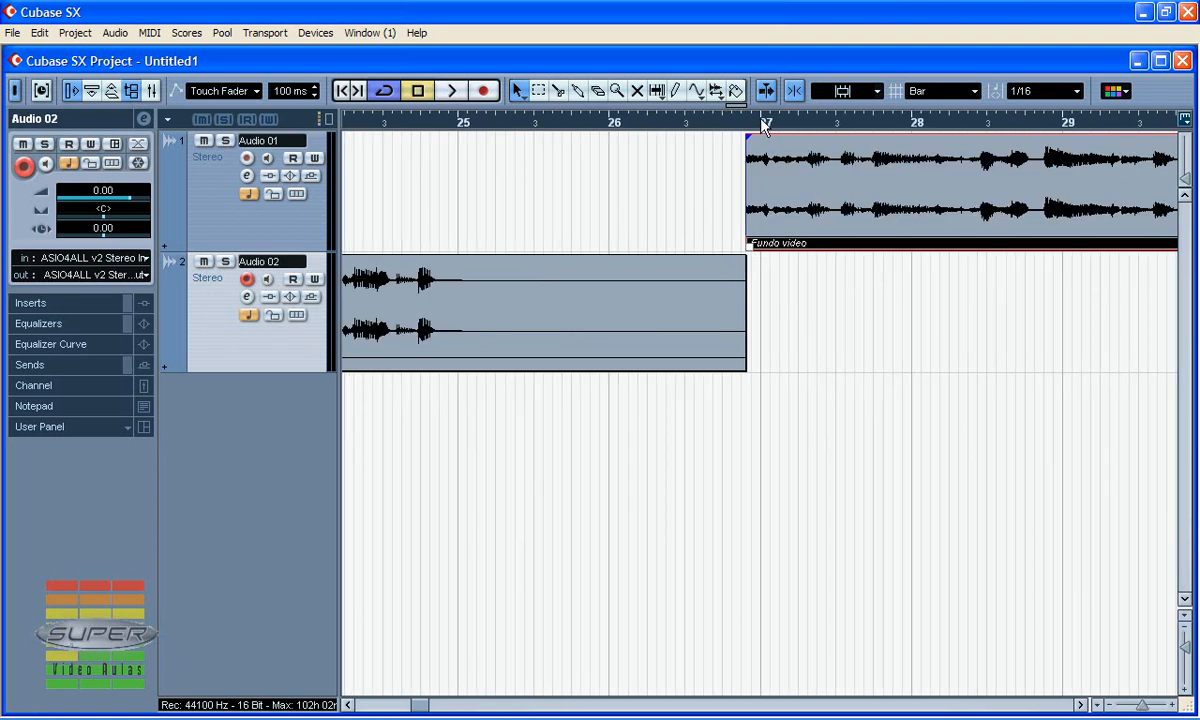
left_click_drag(763, 200, 740, 228)
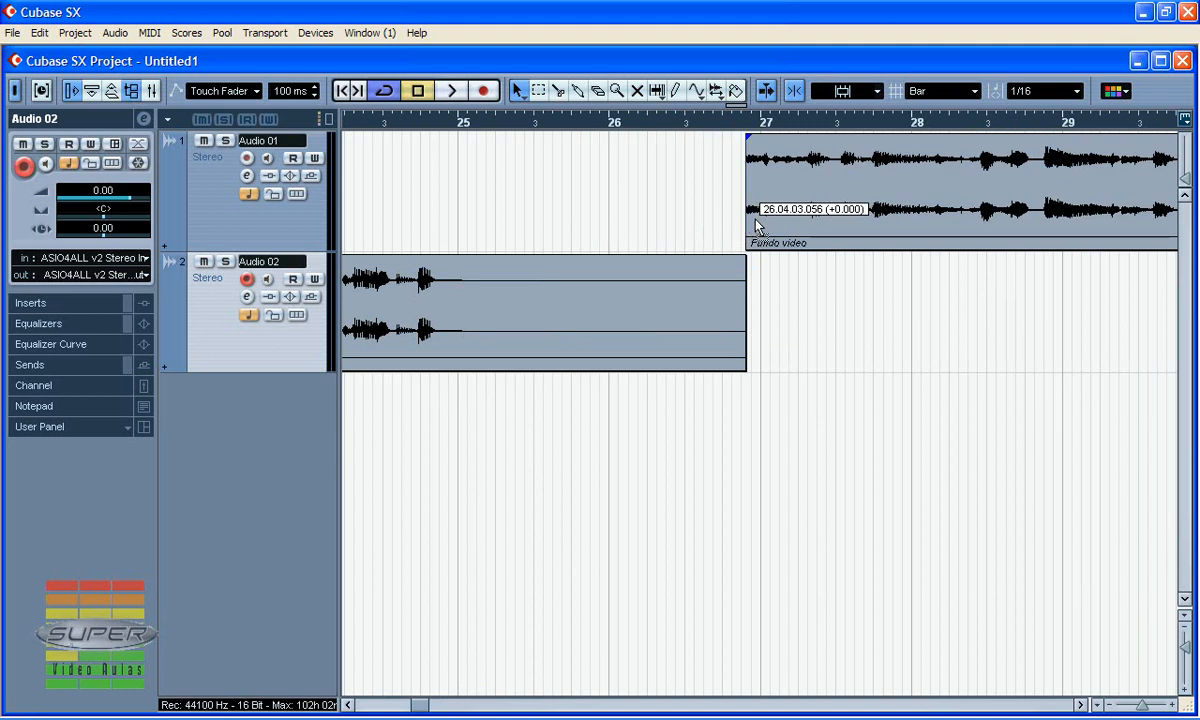
Step: Set the snap mode to Events and snap the second Audio 01 part to the start of the Audio 02 part
left_click(873, 92)
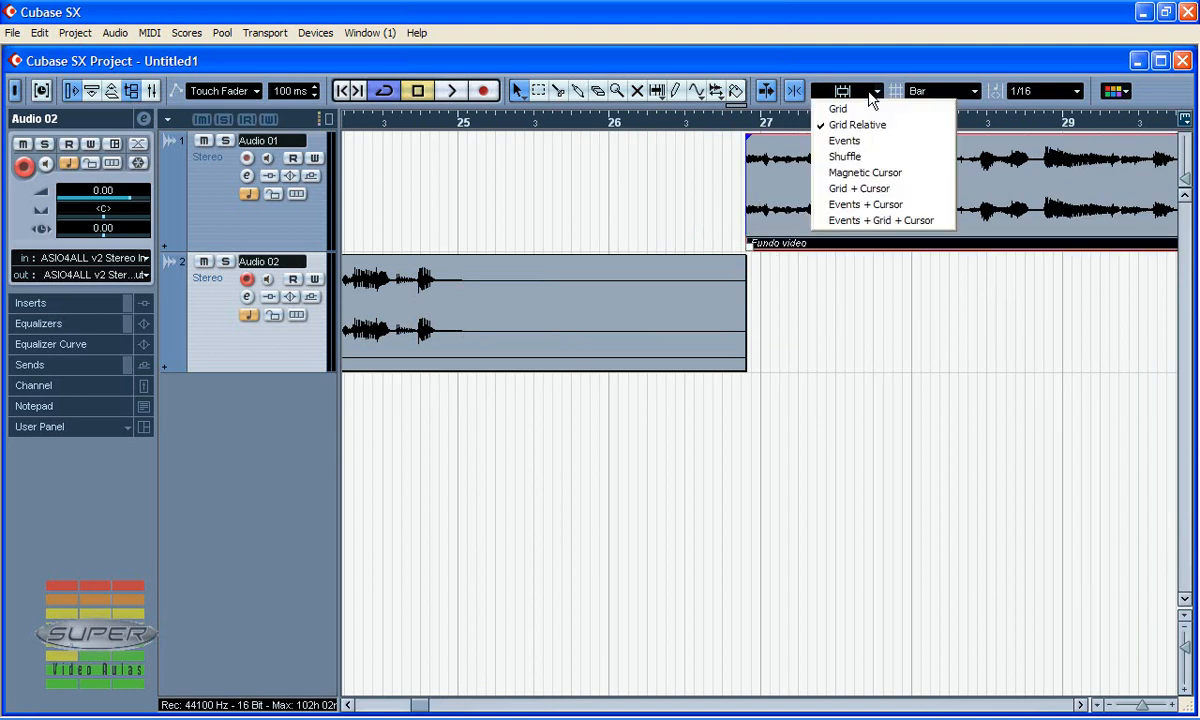
left_click(844, 141)
left_click_drag(845, 188, 168, 184)
left_click_drag(782, 193, 338, 210)
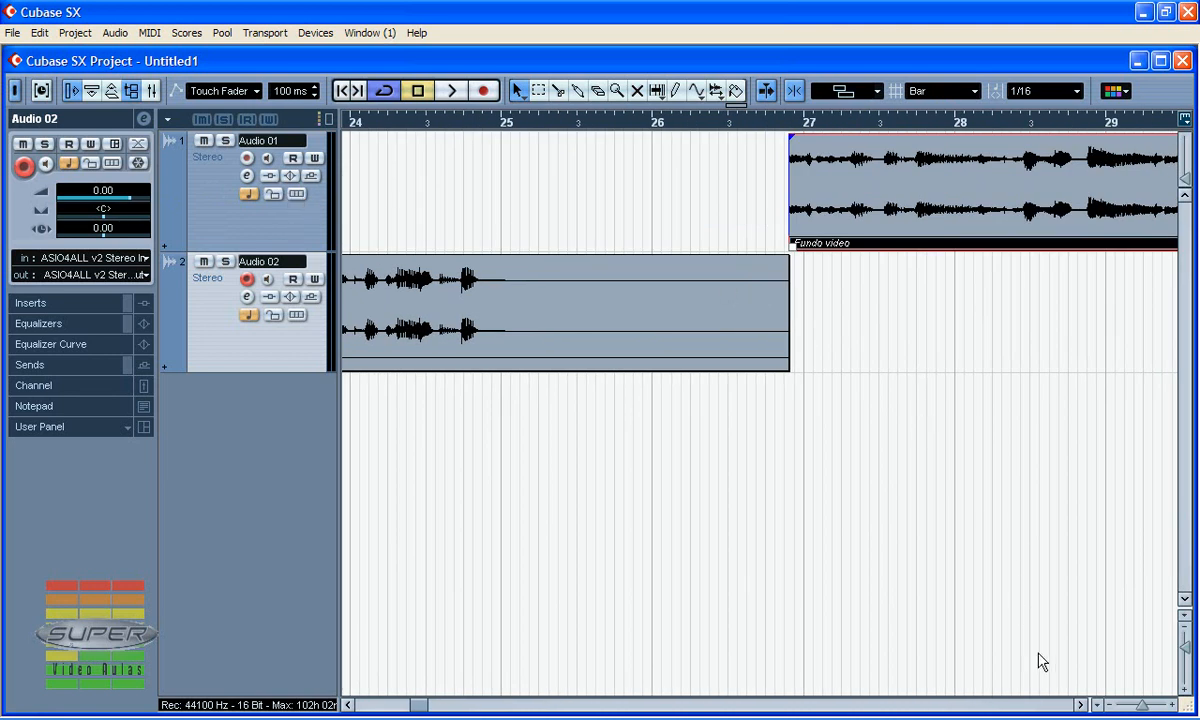
left_click_drag(1148, 712, 1136, 709)
left_click_drag(657, 208, 480, 222)
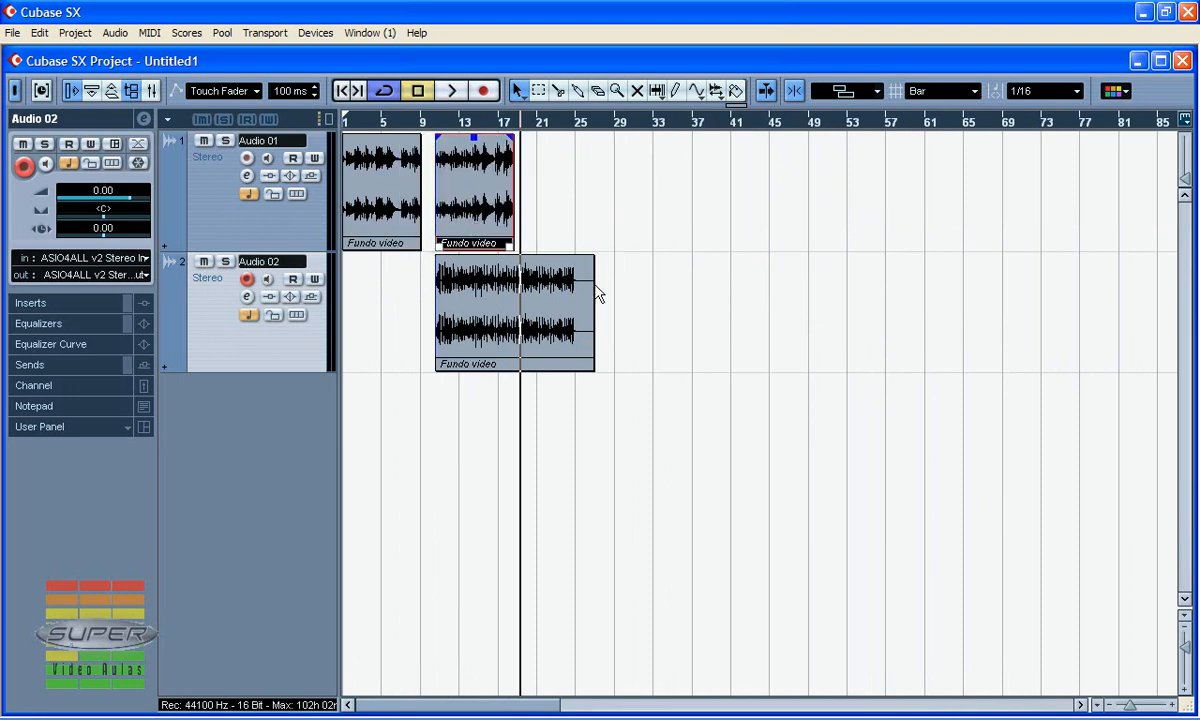
Step: Set the snap mode to Shuffle, butt the second Audio 01 part against the first, and move the Audio 02 part to bar 1
left_click(877, 96)
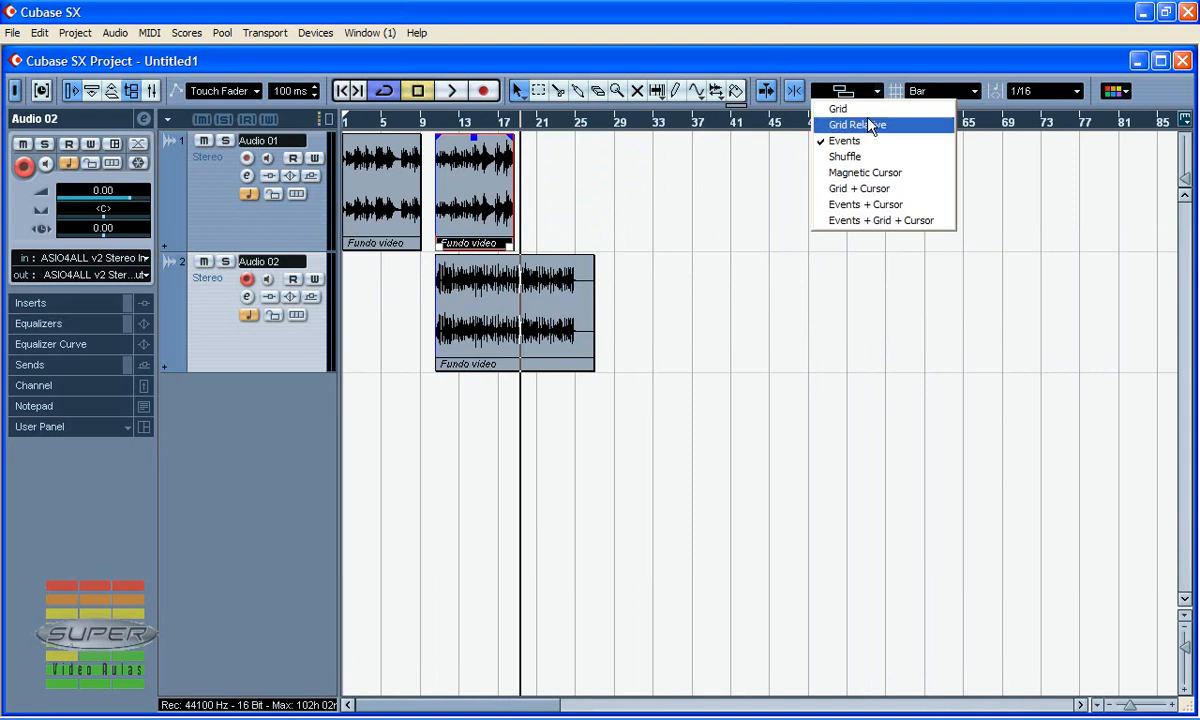
left_click_drag(492, 195, 895, 182)
left_click_drag(478, 178, 392, 162)
left_click_drag(433, 265, 326, 301)
left_click_drag(436, 294, 664, 316)
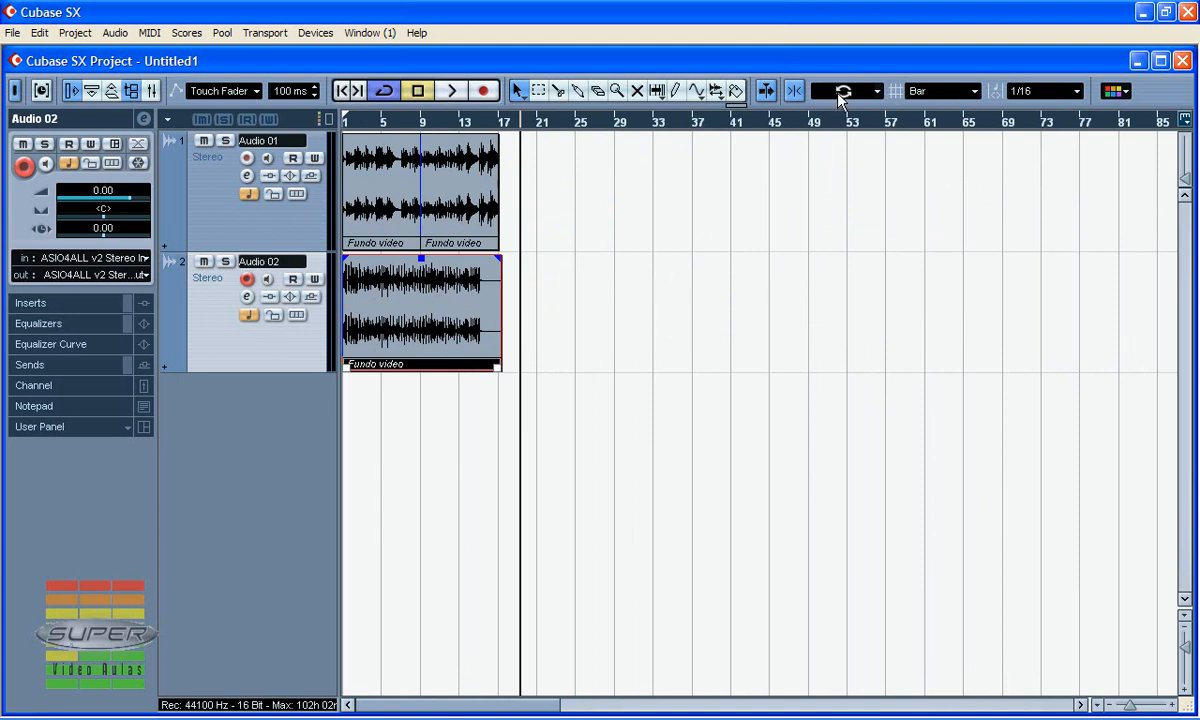
Step: Set the snap mode to Magnetic Cursor, move the Audio 02 part to about bar 35, and place the project cursor at its end
left_click(878, 92)
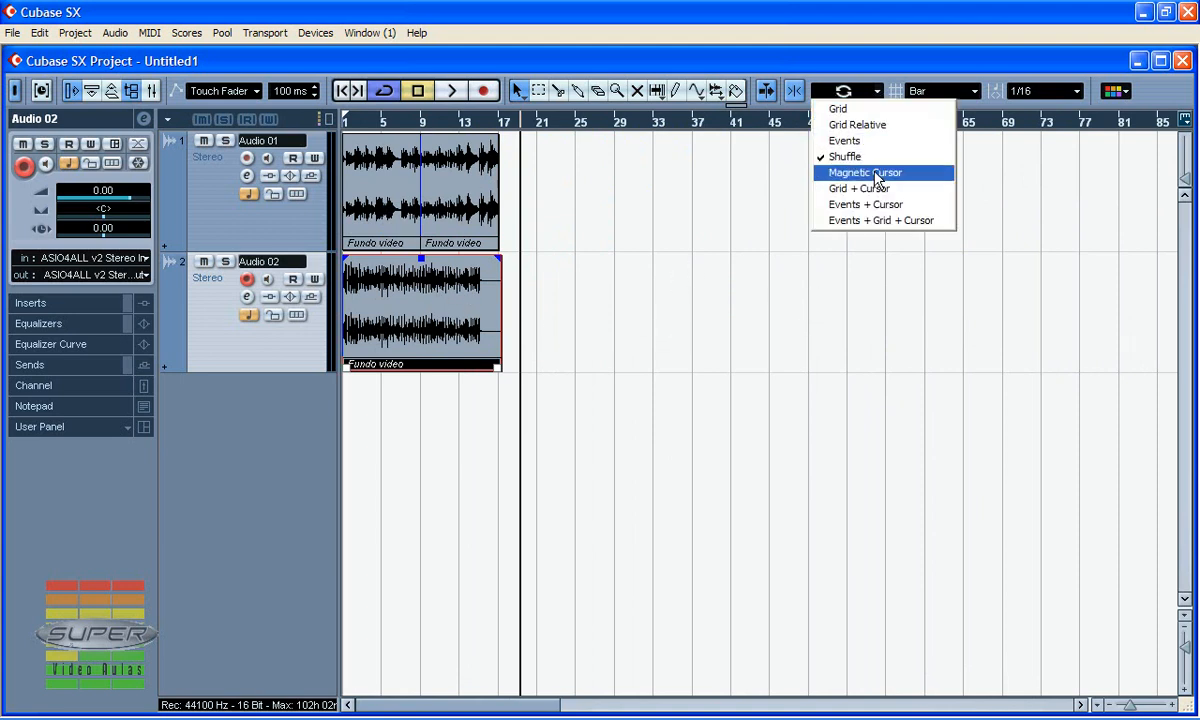
left_click(850, 169)
left_click(604, 124)
left_click_drag(763, 307, 799, 282)
left_click(835, 121)
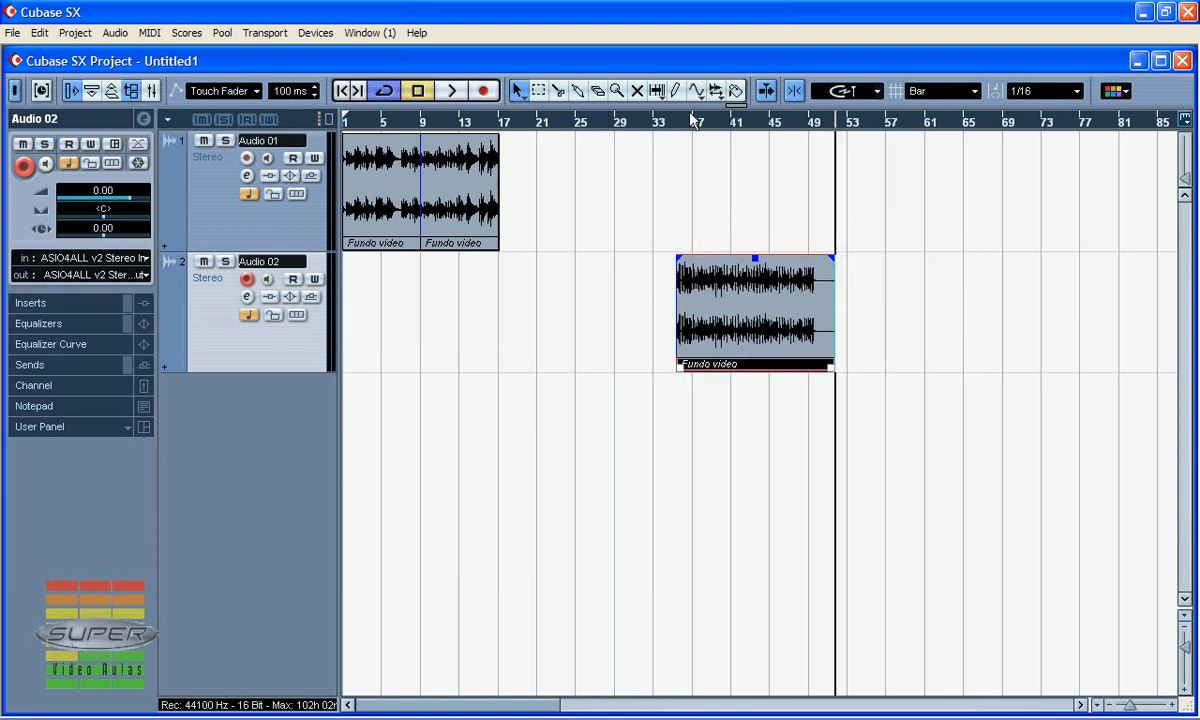
Step: Place the project cursor at about bar 28 and snap the start of the Audio 02 part to it
left_click(616, 121)
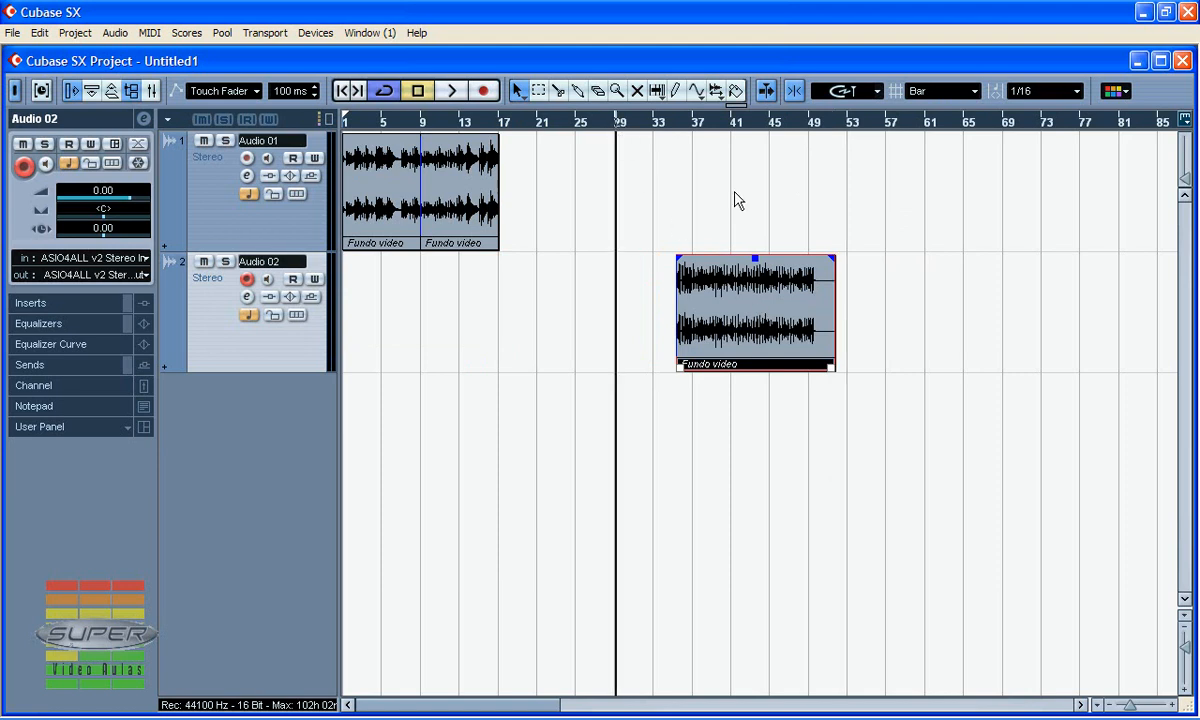
left_click(777, 122)
left_click(837, 124)
left_click(700, 124)
left_click_drag(608, 122, 615, 160)
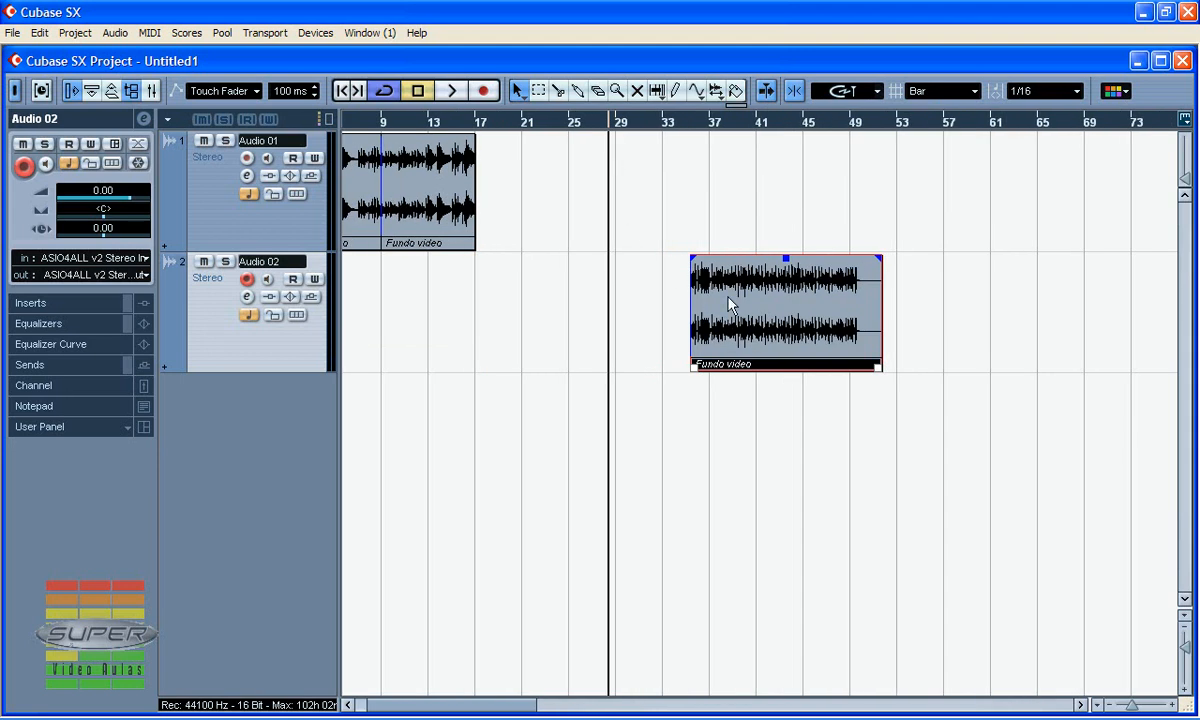
left_click_drag(716, 280, 635, 280)
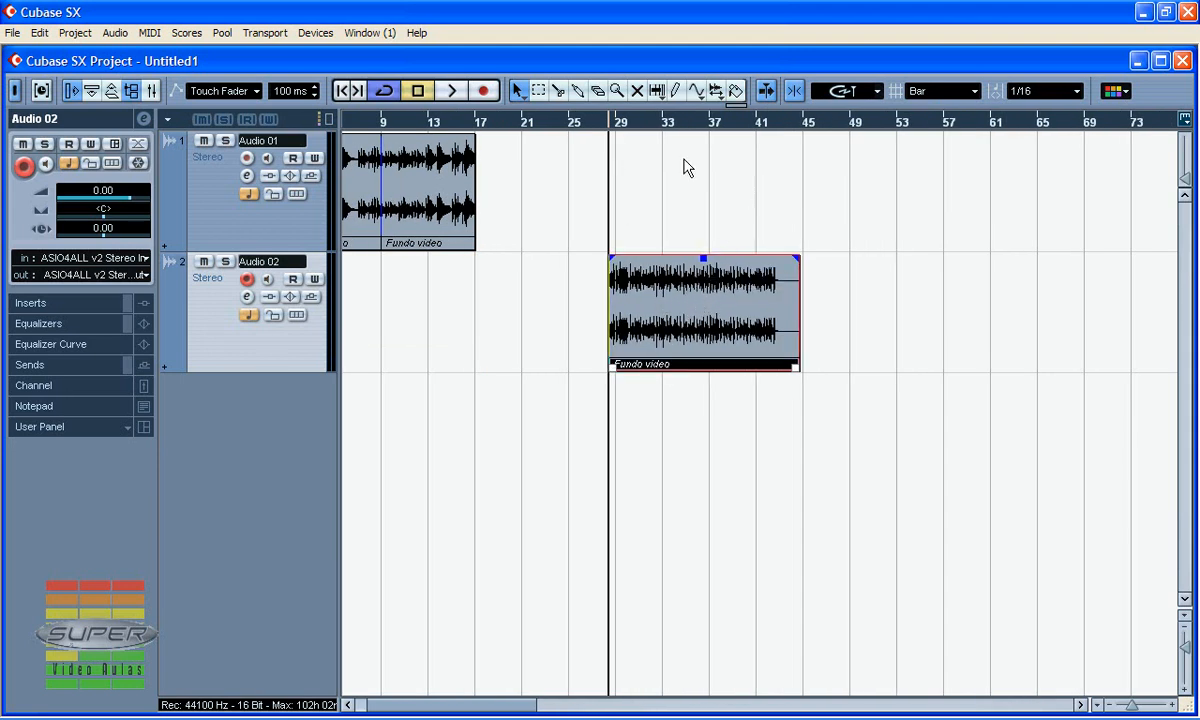
Step: Set the snap mode to Grid + Cursor and snap the start of the Audio 02 part to bar 27
left_click(877, 89)
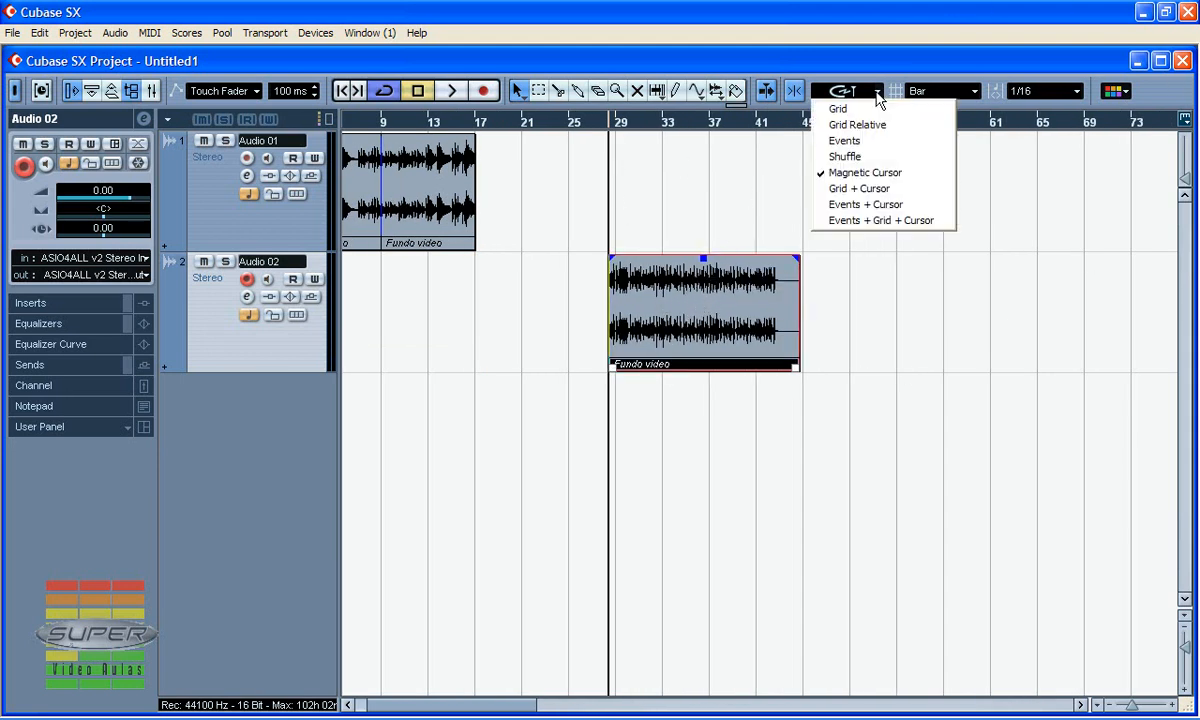
left_click(874, 190)
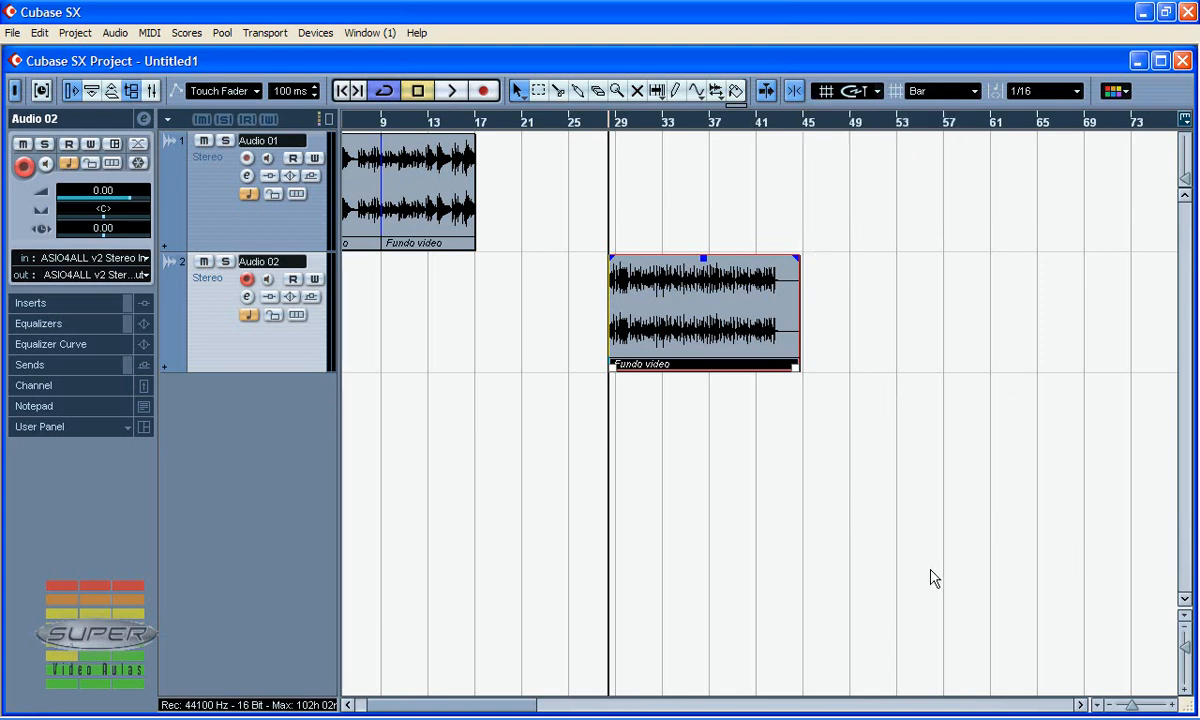
mouse_move(1133, 705)
left_mouse_down()
mouse_move(1116, 708)
mouse_move(1156, 709)
mouse_move(1138, 708)
left_mouse_up()
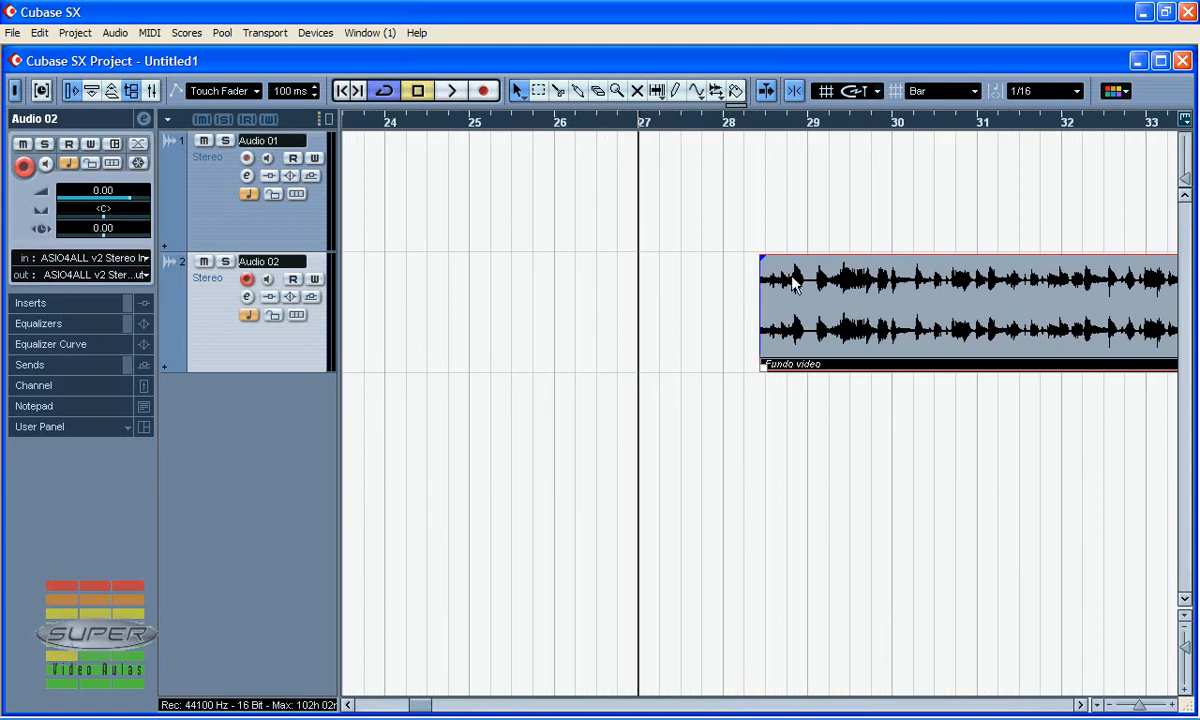
left_click_drag(772, 270, 651, 270)
Step: Place the project cursor about midway between bars 25 and 26 and move the Audio 02 part to bar 25
left_click(551, 120)
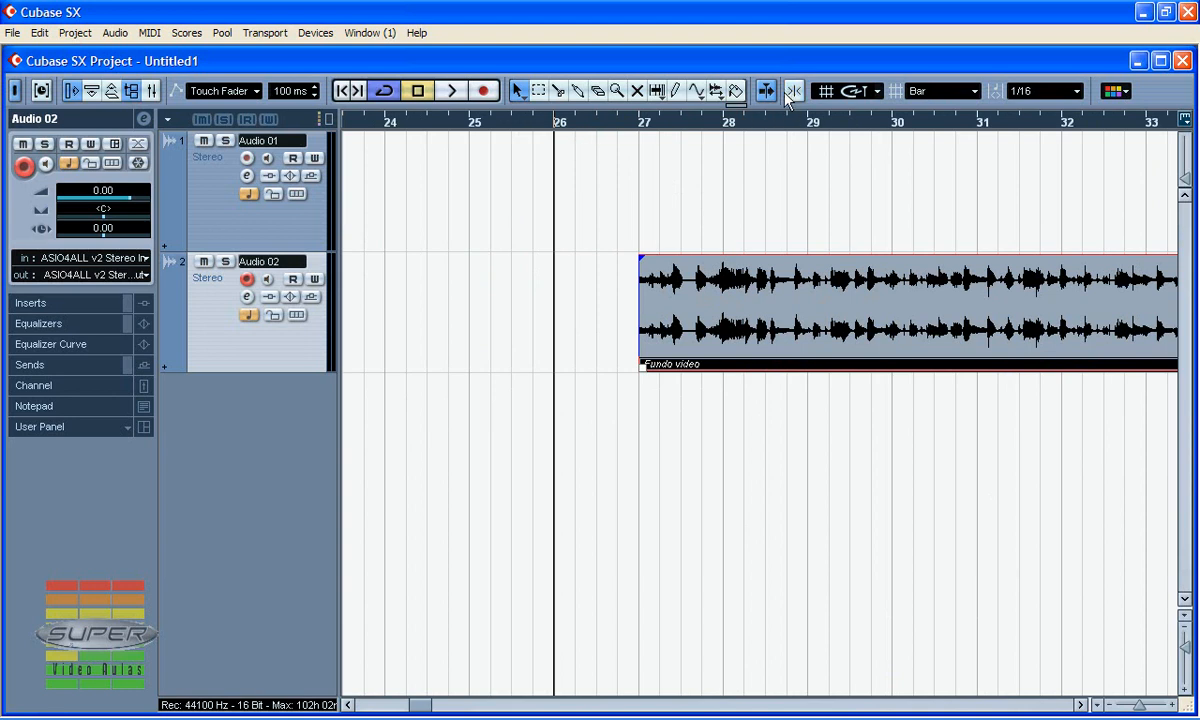
left_click(516, 120)
left_click(793, 91)
left_click_drag(795, 310, 495, 303)
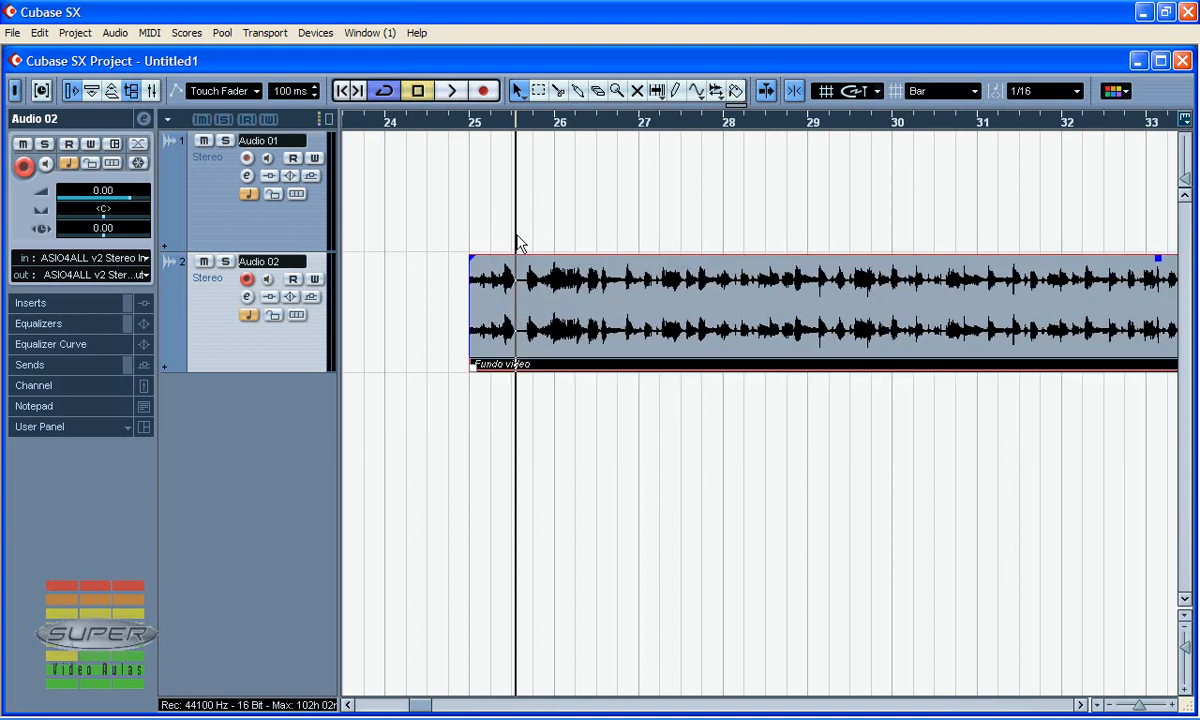
Step: Set the snap mode to Events + Cursor and snap the Audio 02 part to the end of the Audio 01 parts at bar 17
left_click(874, 94)
left_click(828, 203)
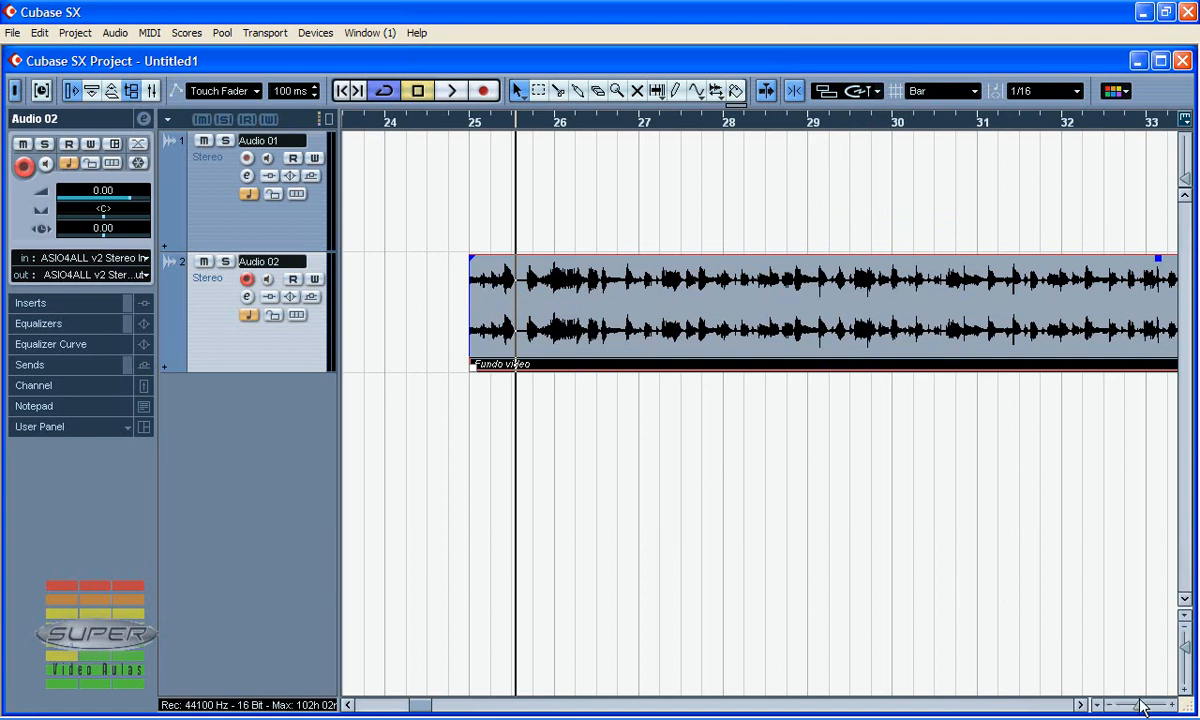
left_click_drag(1140, 706, 1130, 706)
left_click_drag(699, 322, 573, 345)
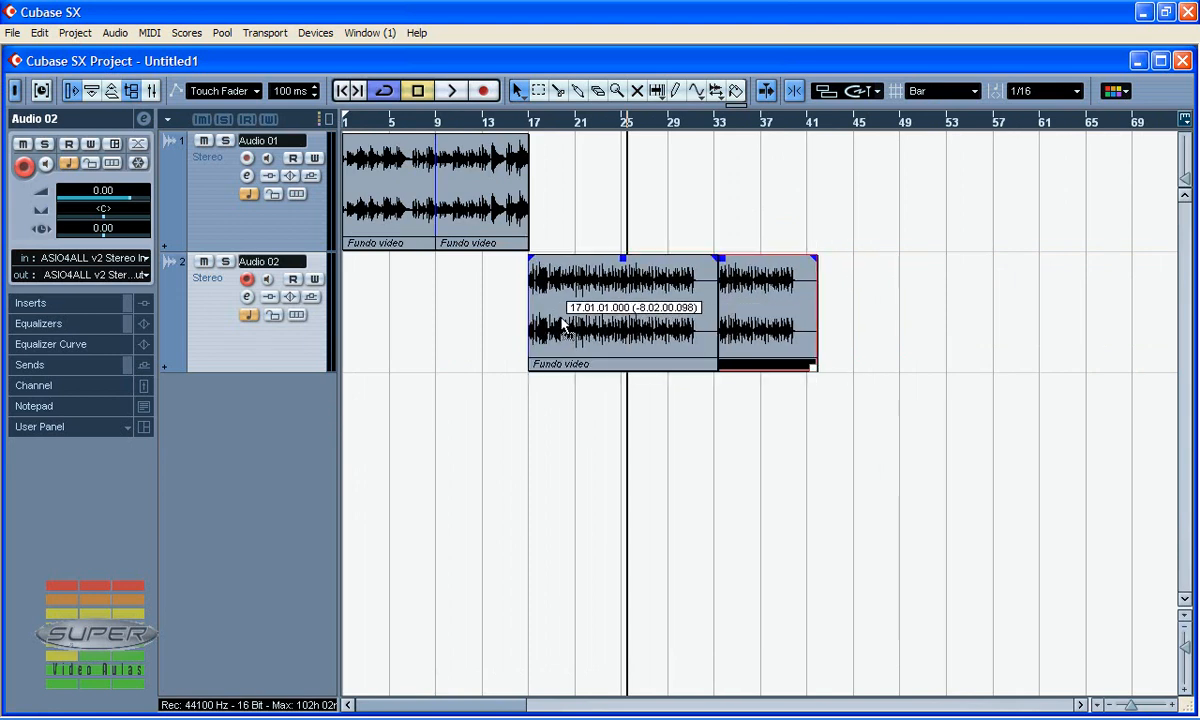
left_click(495, 201)
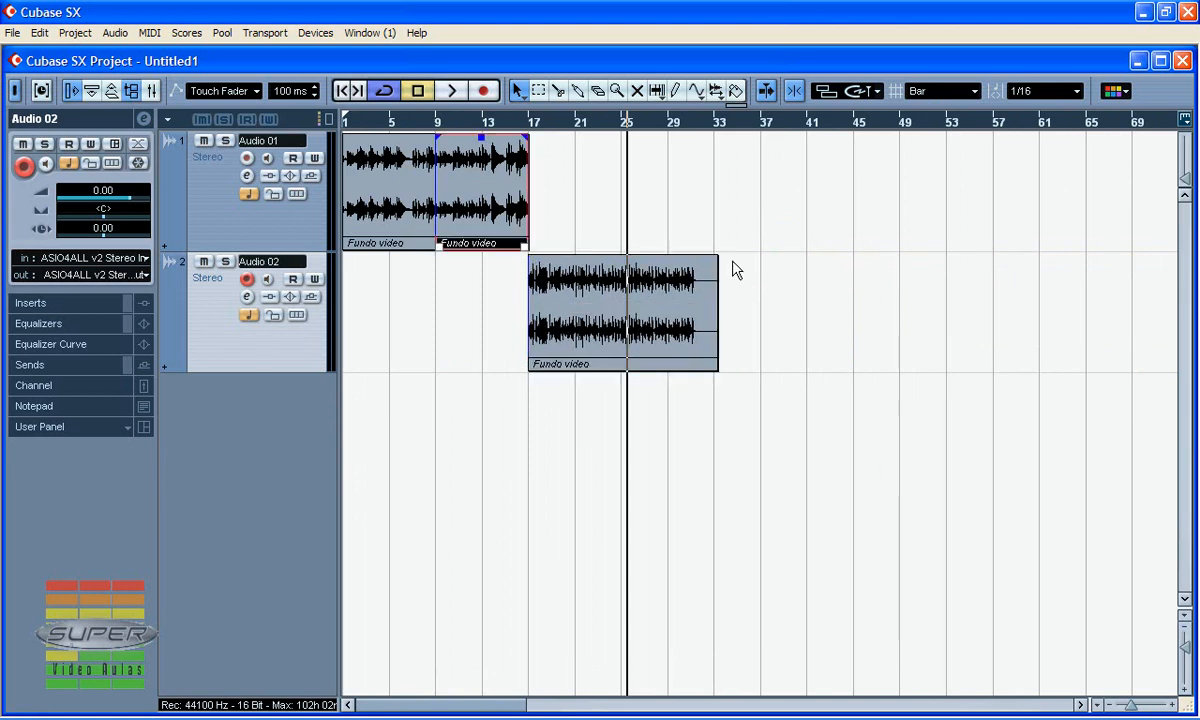
Step: Set the snap mode to Events + Grid + Cursor and move the Audio 02 part to about bar 29
left_click(877, 93)
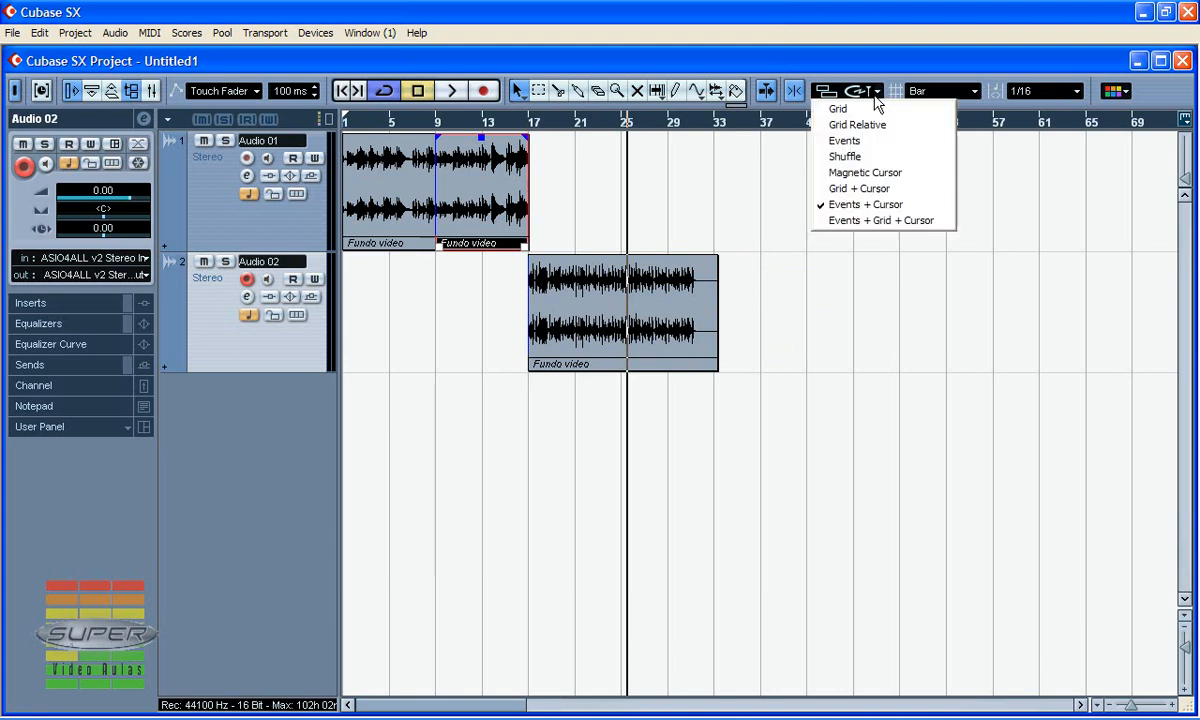
left_click(874, 221)
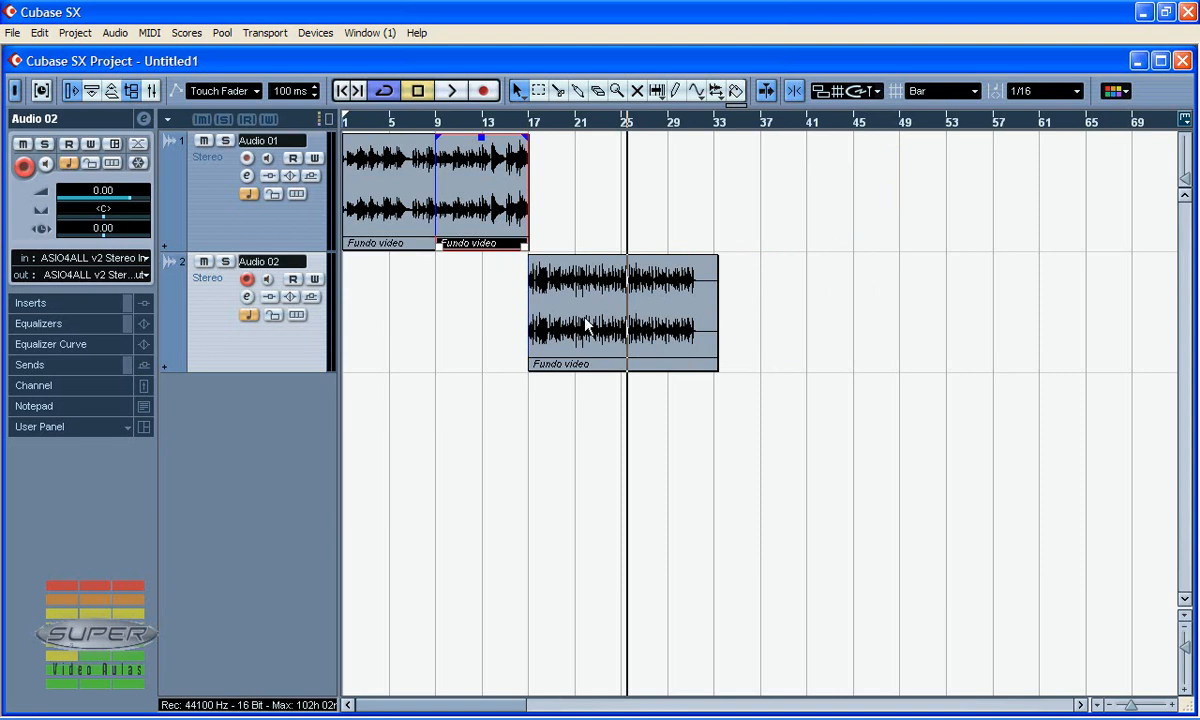
left_click_drag(549, 308, 726, 284)
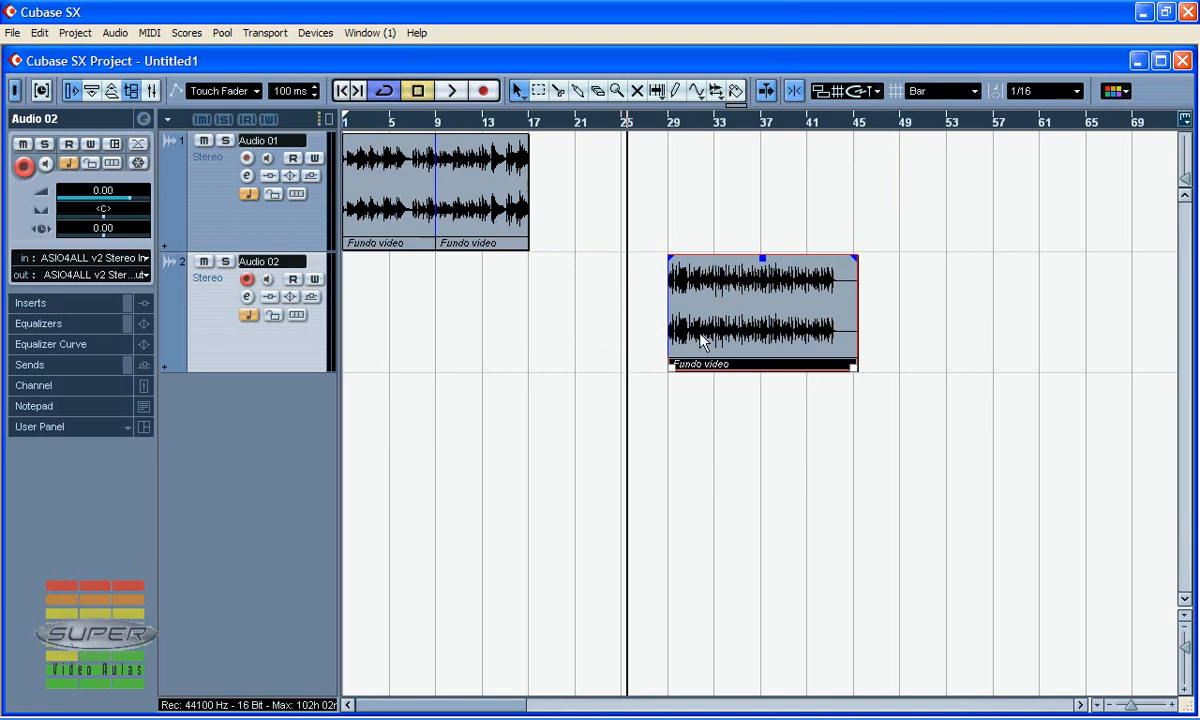
left_click(878, 92)
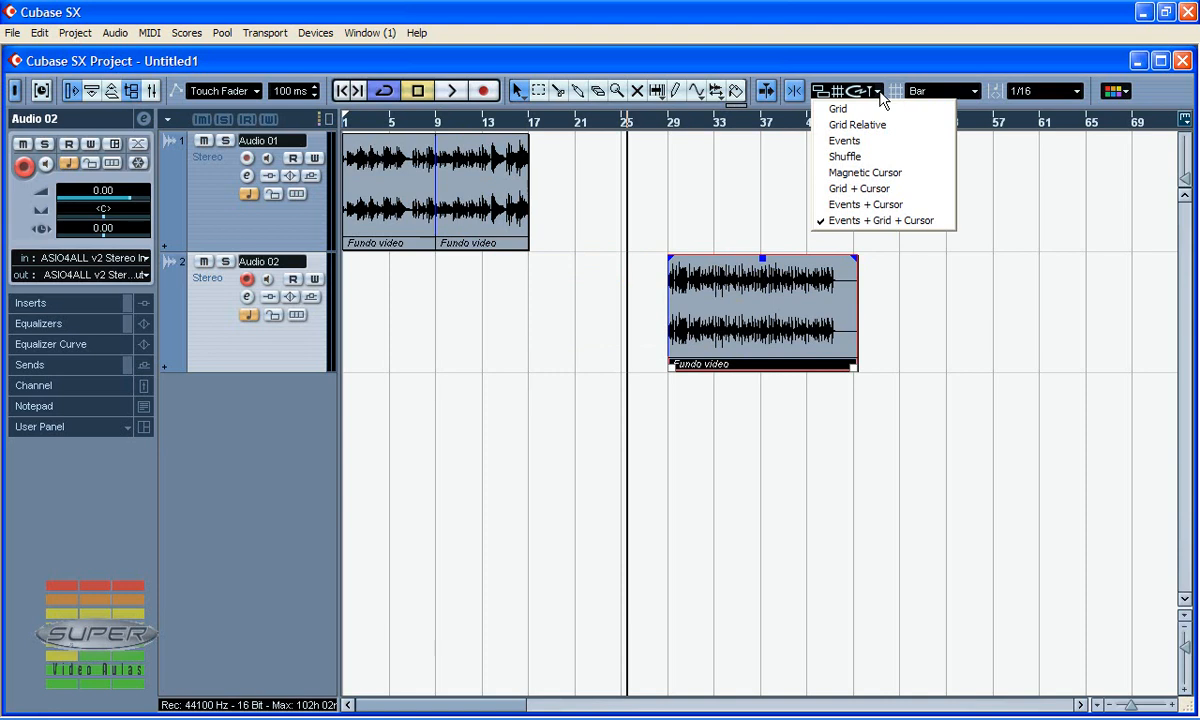
left_click(879, 93)
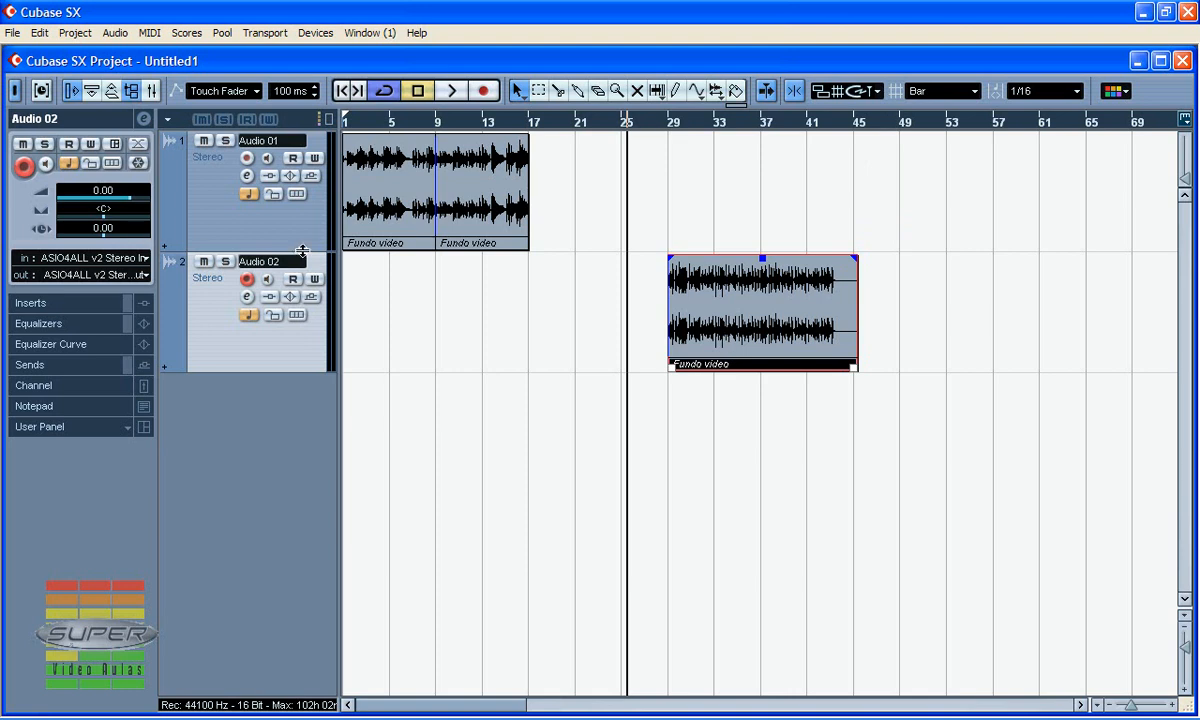
Step: Move the Audio 02 part onto the Audio 01 track, starting at about bar 18
left_click_drag(766, 322, 638, 200)
right_click(642, 198)
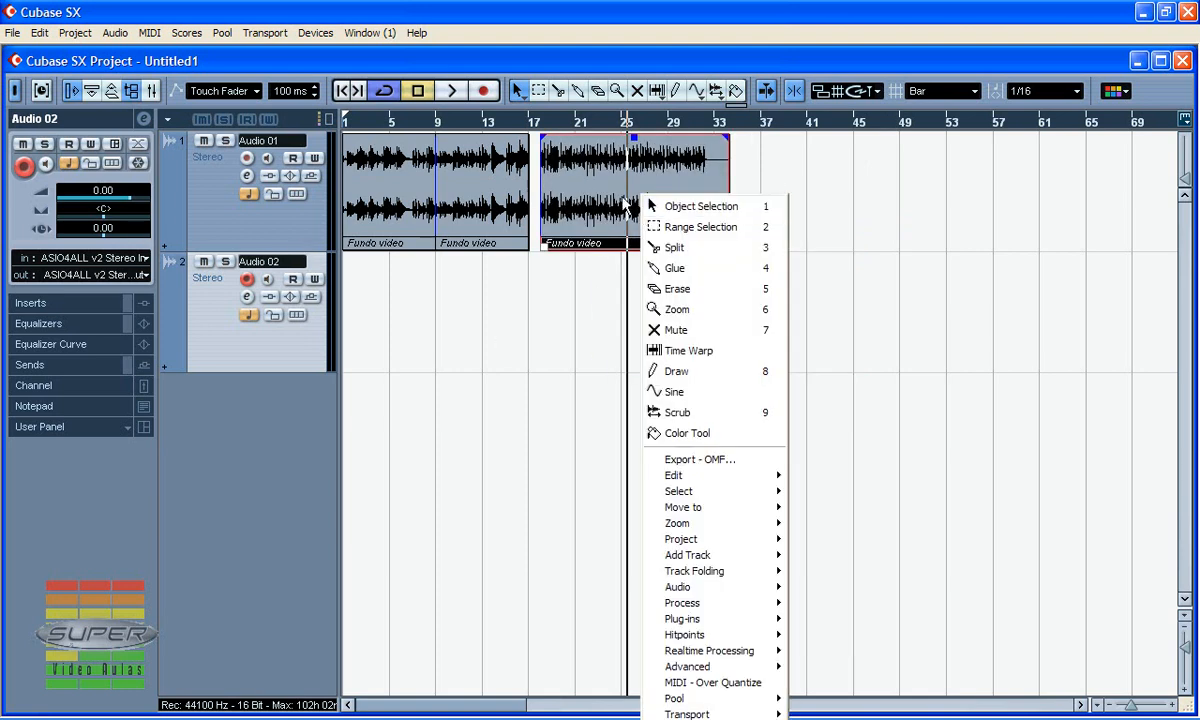
left_click(554, 183)
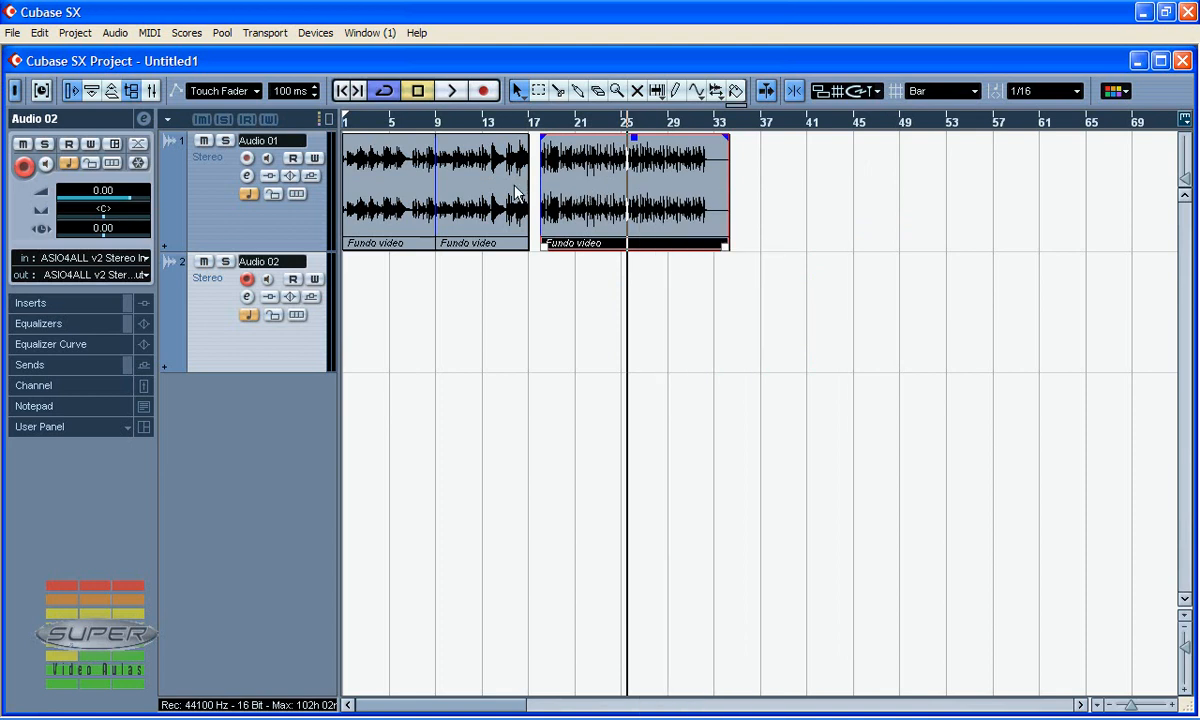
Step: Select and solo the Audio 01 track, and add a person's first name to its track name
left_click(210, 198)
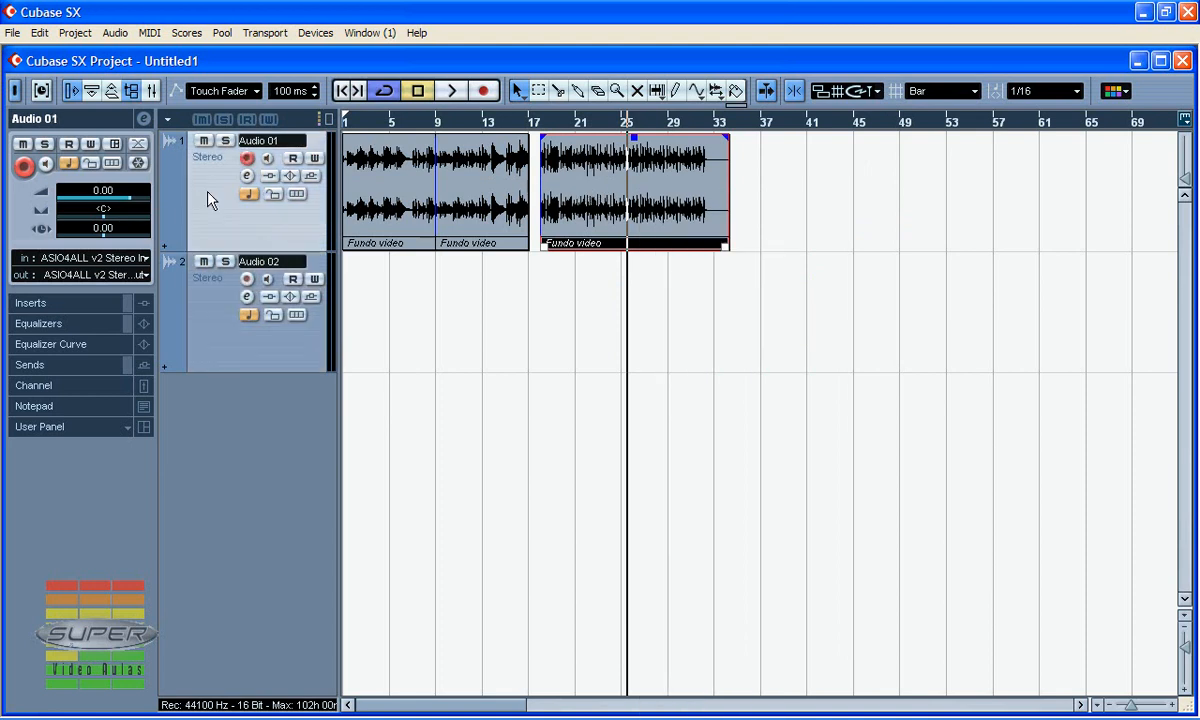
left_click(200, 317)
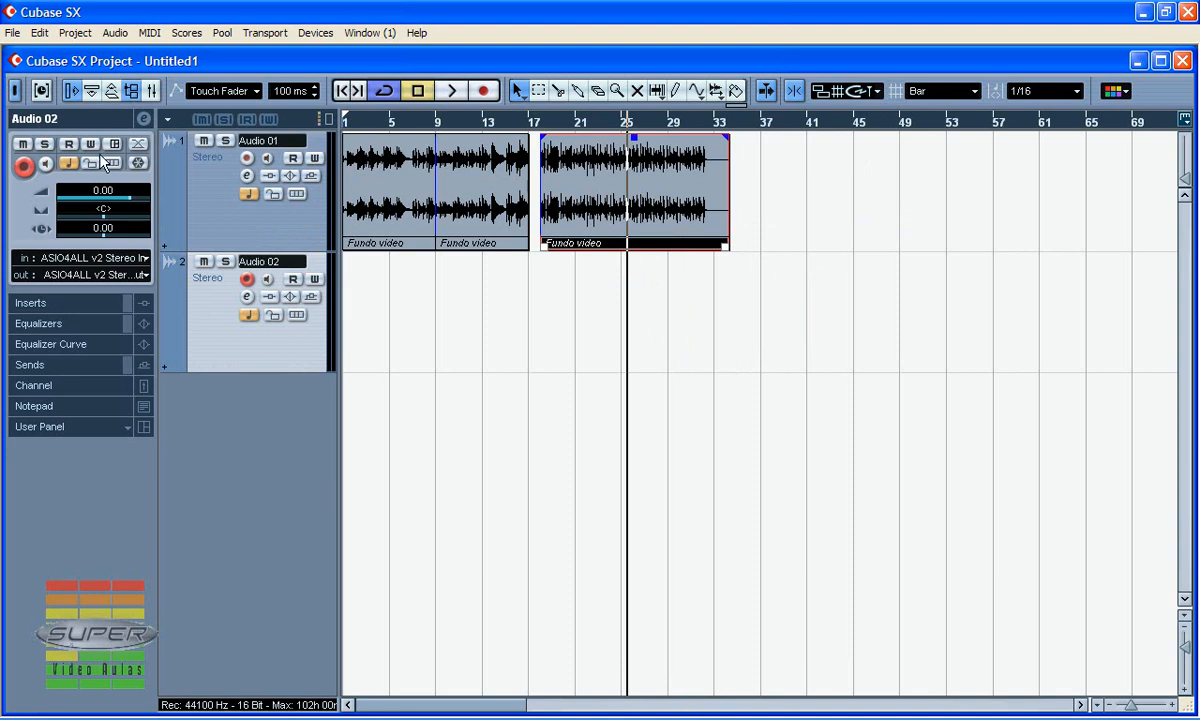
left_click(213, 194)
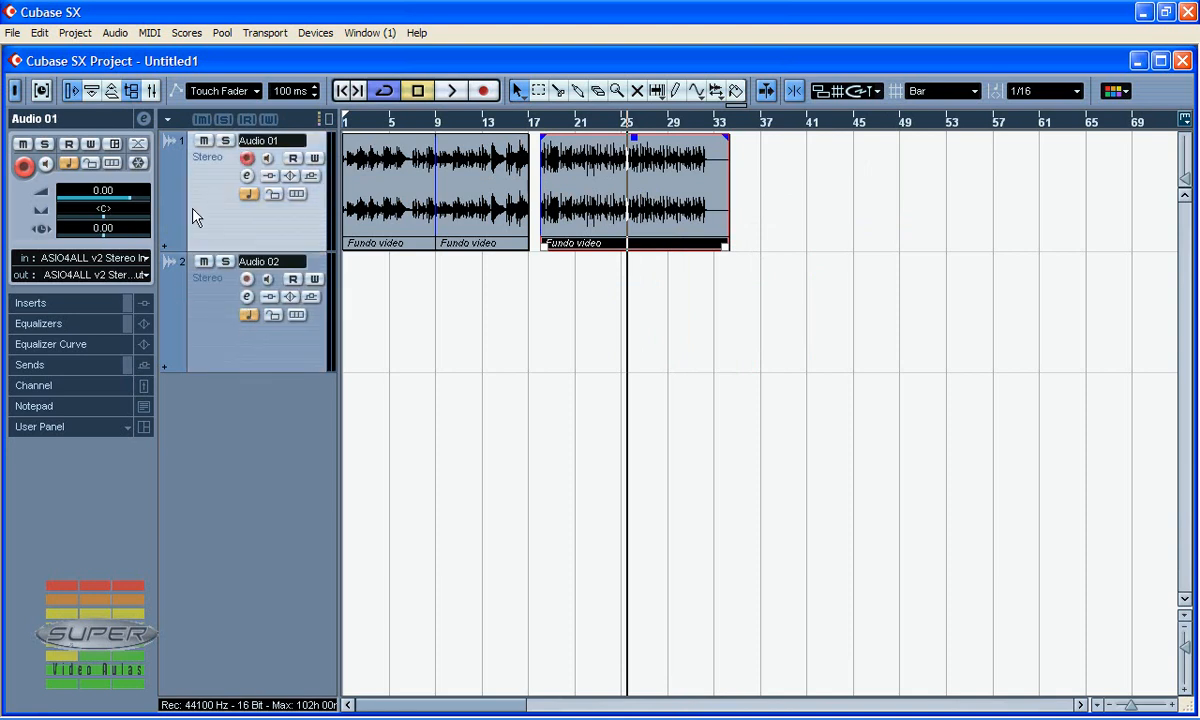
left_click(226, 142)
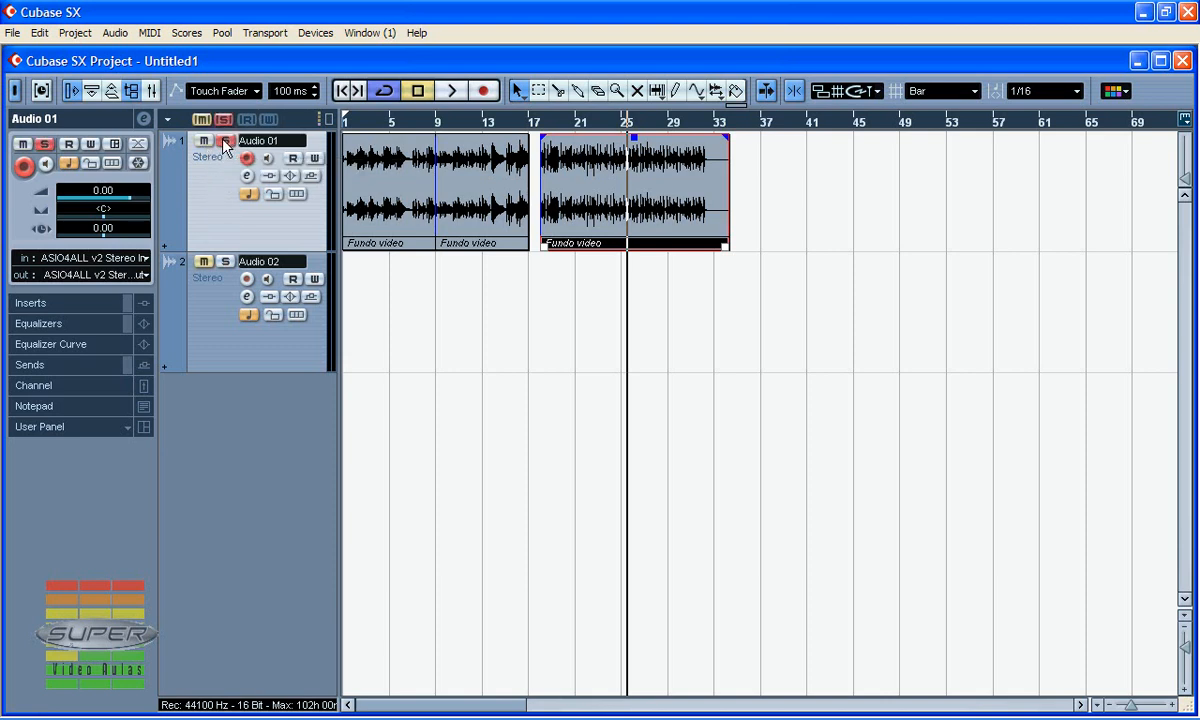
left_click(282, 141)
type("marcio")
key("Return")
Step: Toggle record enable on the first track and record a short take onto it from about bar 25, stopping the transport at about bar 27
left_click(248, 159)
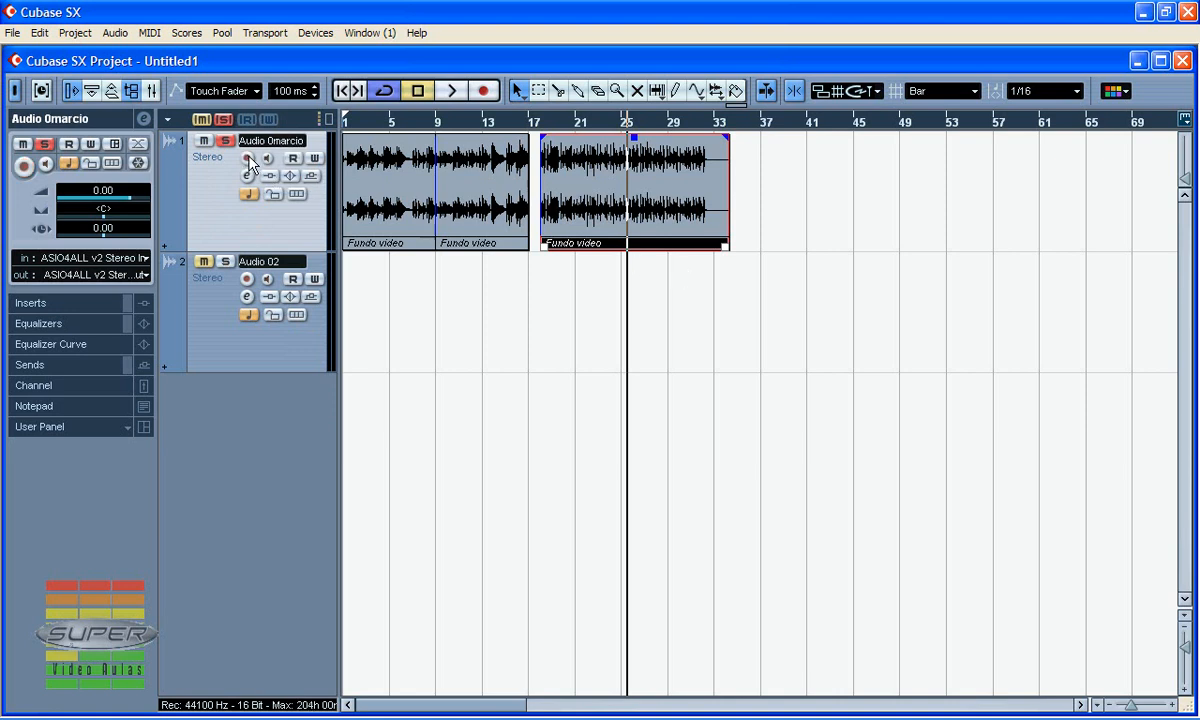
left_click(249, 159)
left_click(249, 159)
left_click(248, 159)
left_click(484, 91)
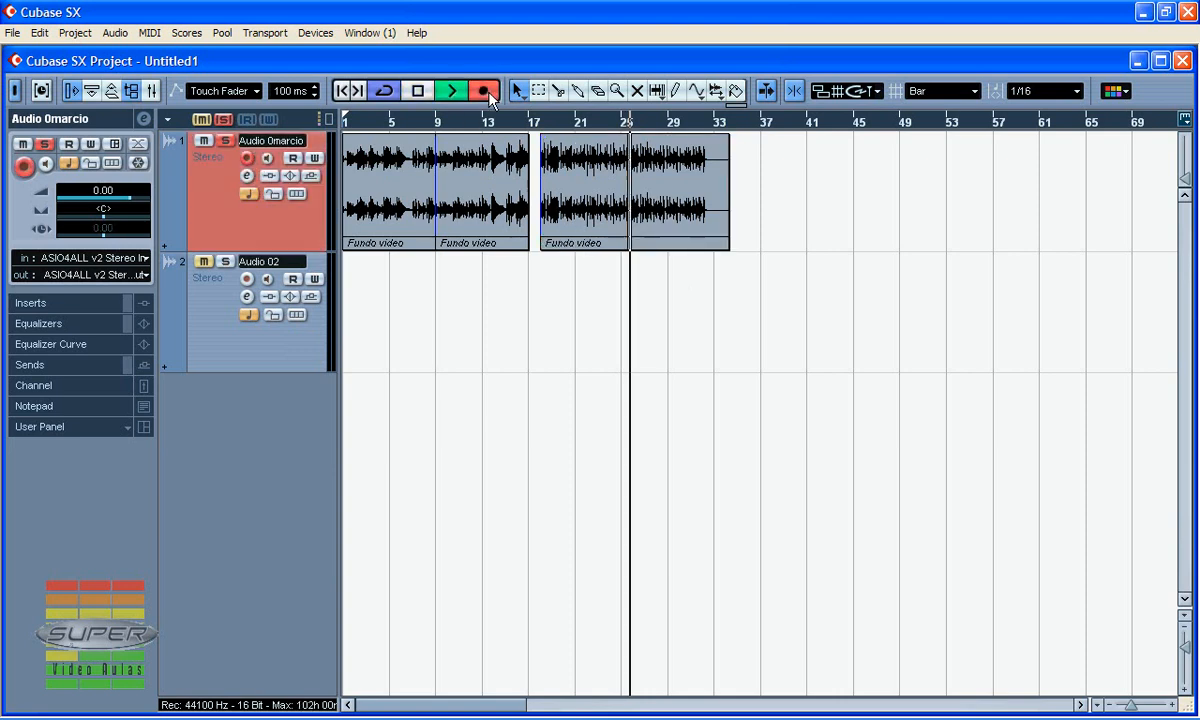
left_click(484, 91)
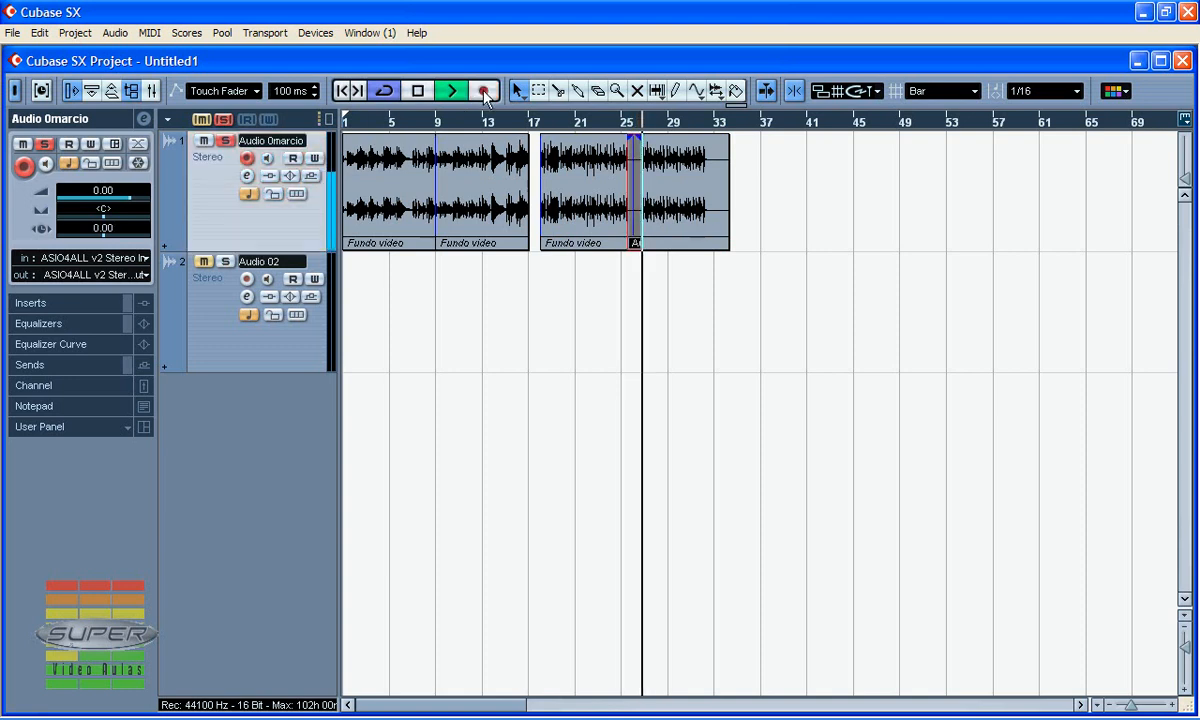
key("space")
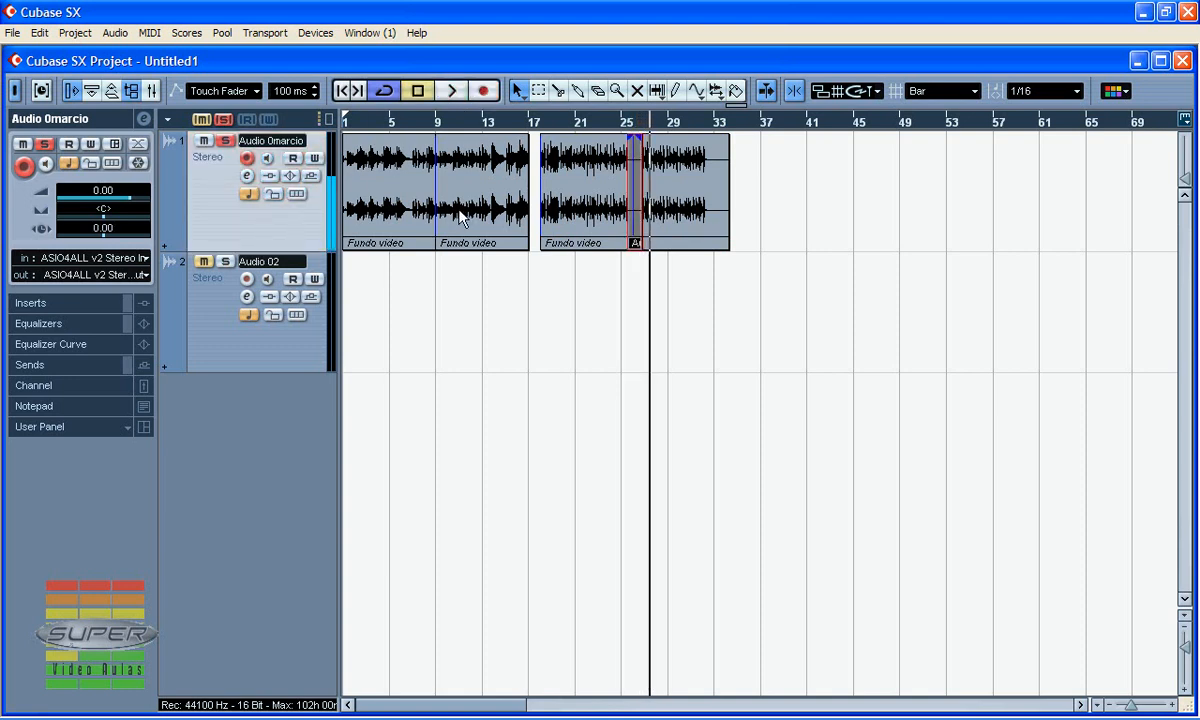
Step: Enable monitoring and automation read on the first track, and toggle its automation write on and off
left_click(268, 161)
left_click(293, 159)
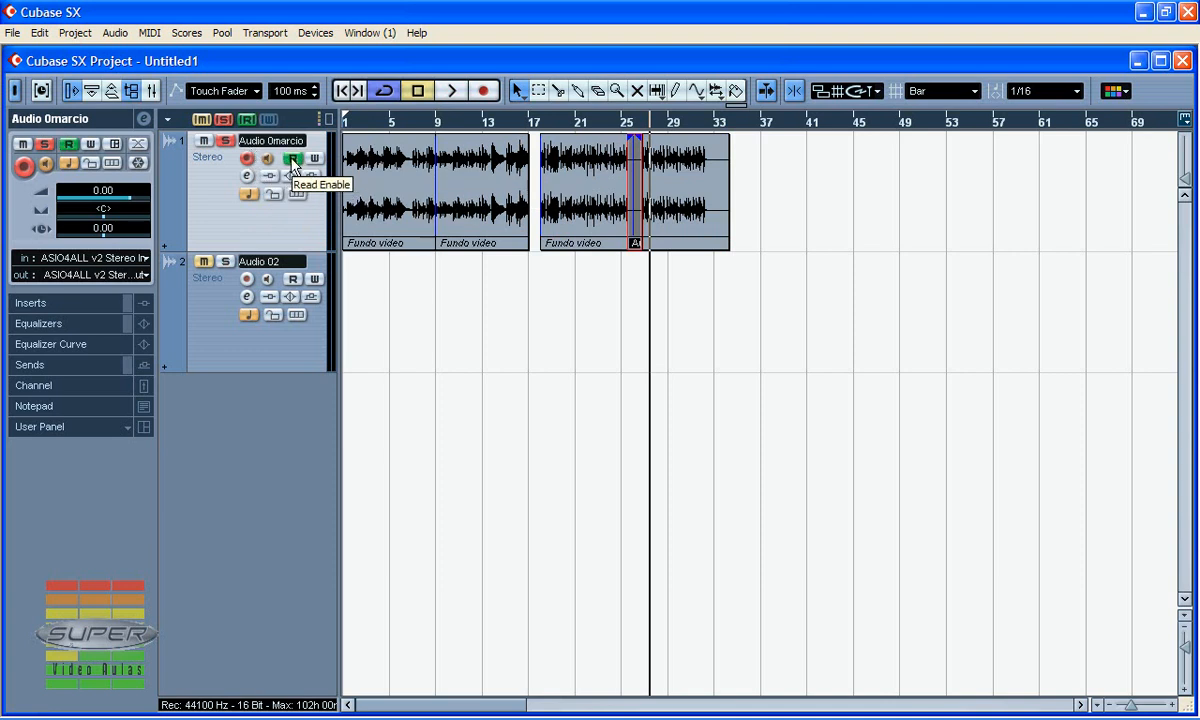
left_click(293, 160)
left_click(293, 160)
left_click(313, 159)
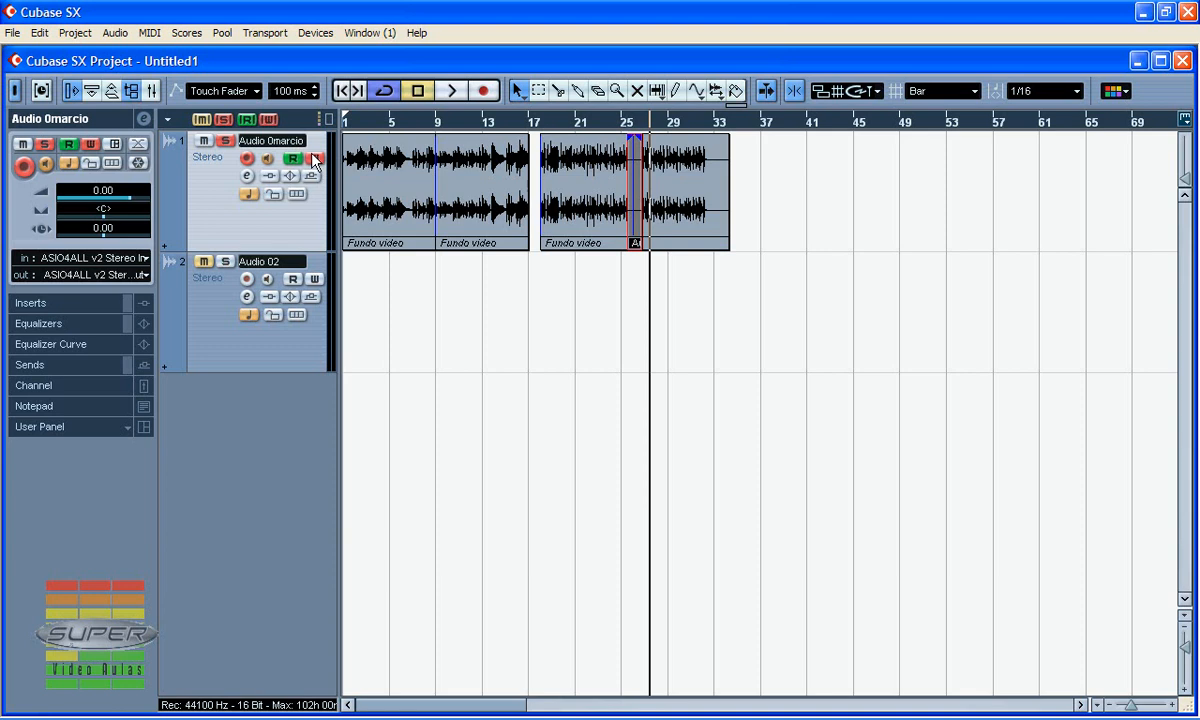
left_click(313, 159)
Step: In the first track's channel settings, set the EQ low band to 34 Hz with 0.4 gain and low mid to 1418 Hz with 24 gain
left_click(247, 176)
left_click_drag(655, 204, 638, 92)
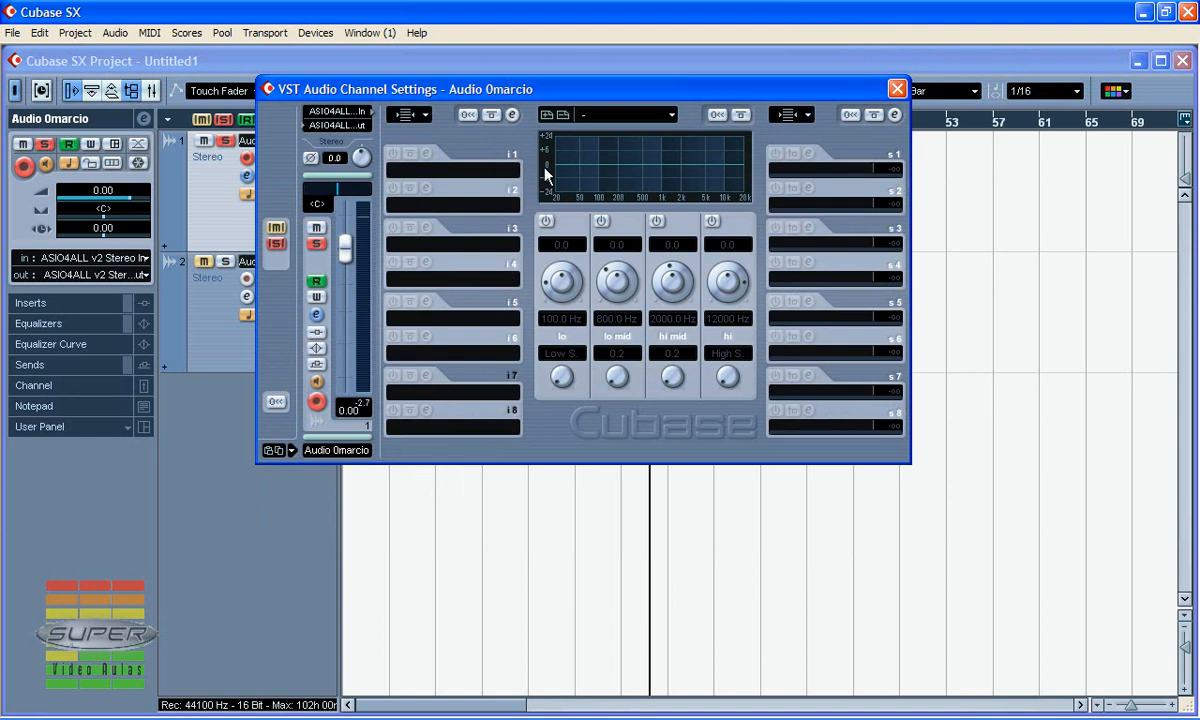
left_click(569, 161)
left_click_drag(673, 163, 671, 153)
left_click_drag(618, 293, 616, 290)
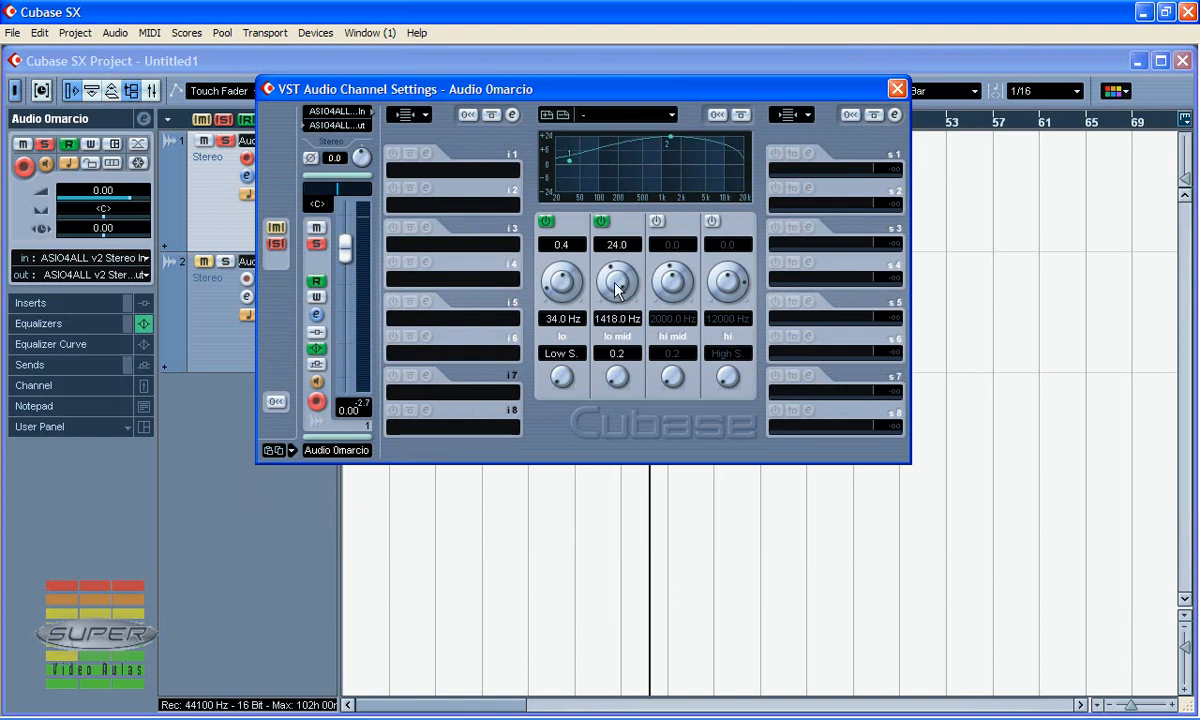
left_click(897, 89)
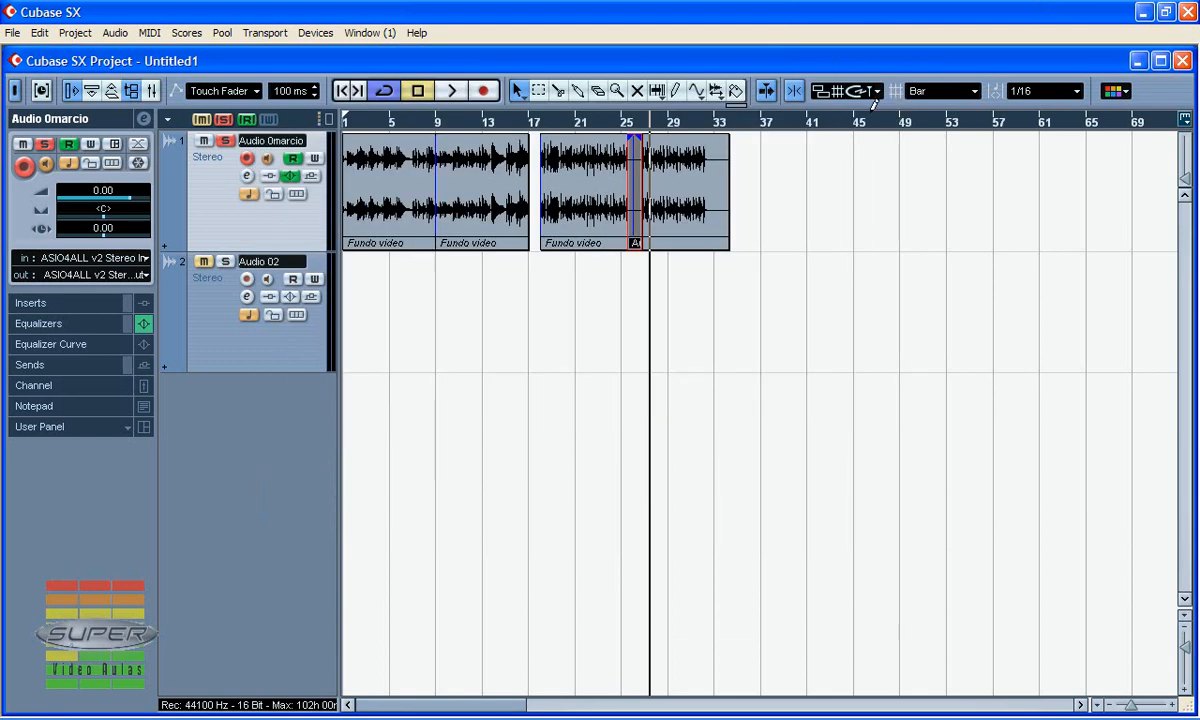
Step: Bypass and re-enable the first track's EQ while displaying its equalizer bands and equalizer curve in the Inspector
left_click(270, 177)
left_click(271, 177)
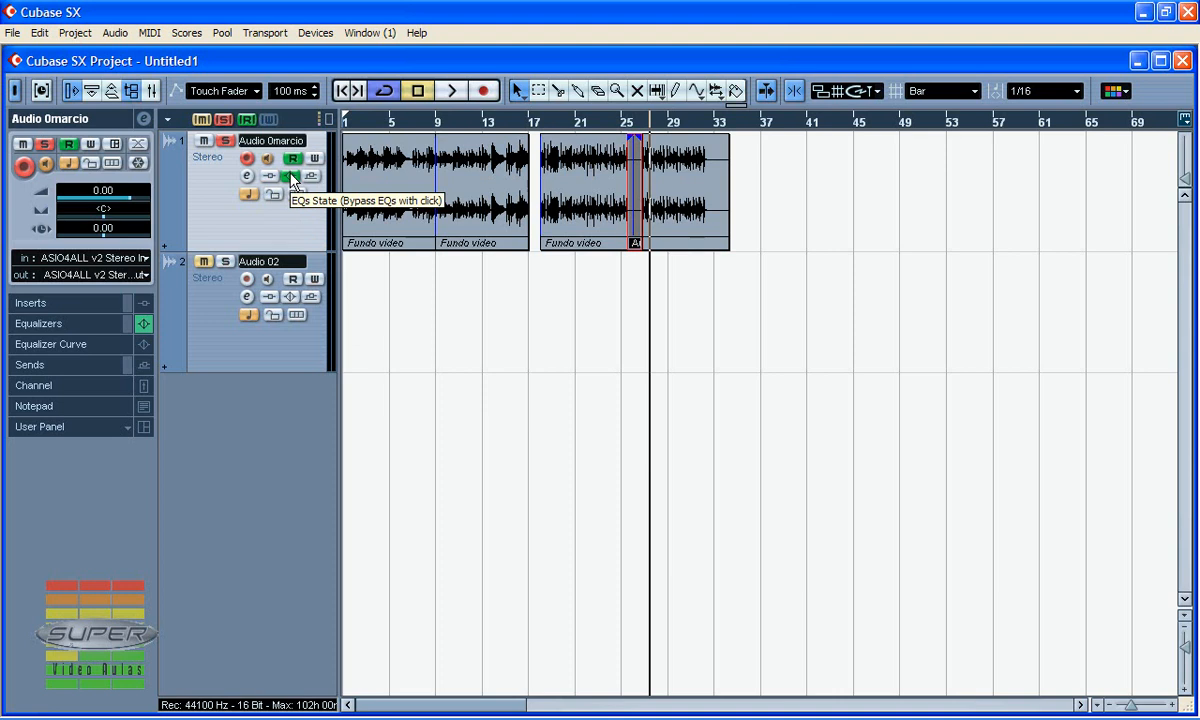
left_click(291, 177)
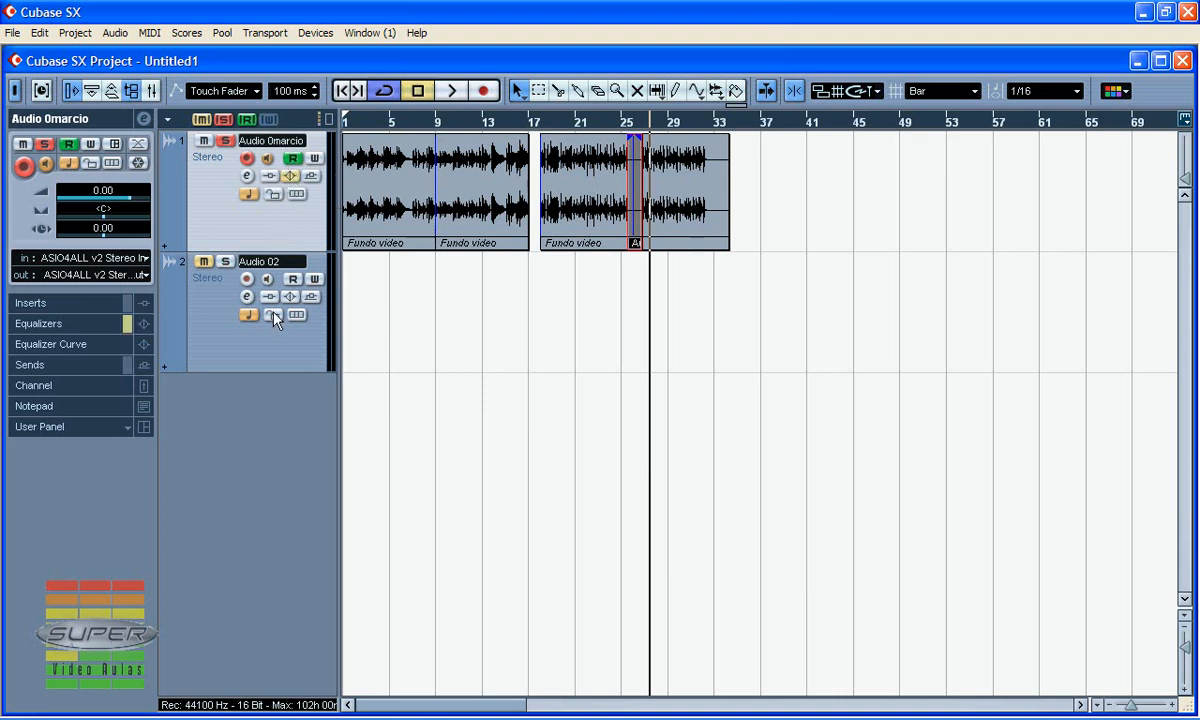
left_click(72, 328)
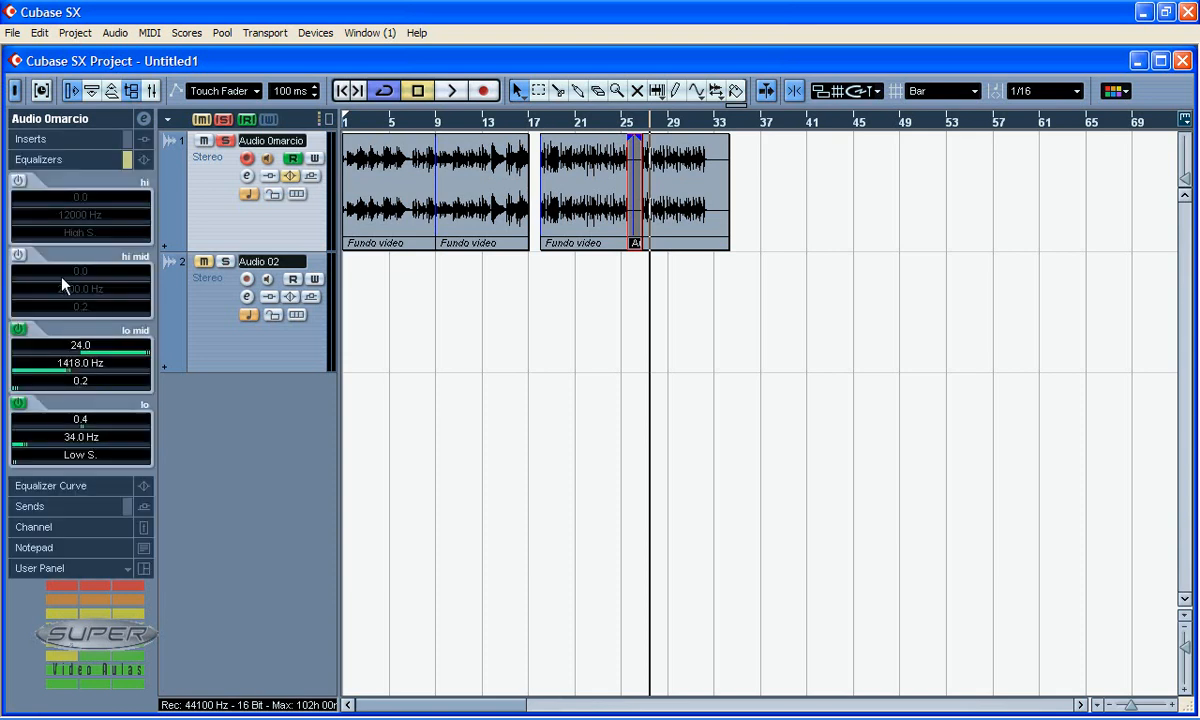
left_click(78, 487)
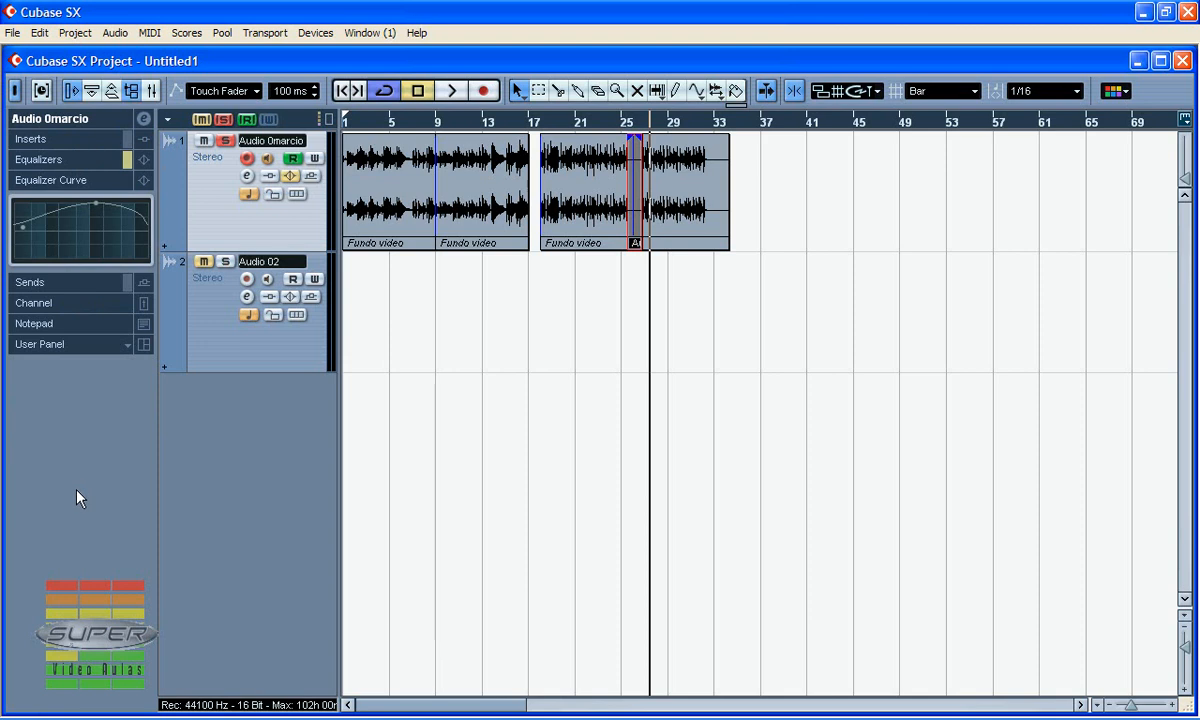
left_click(290, 177)
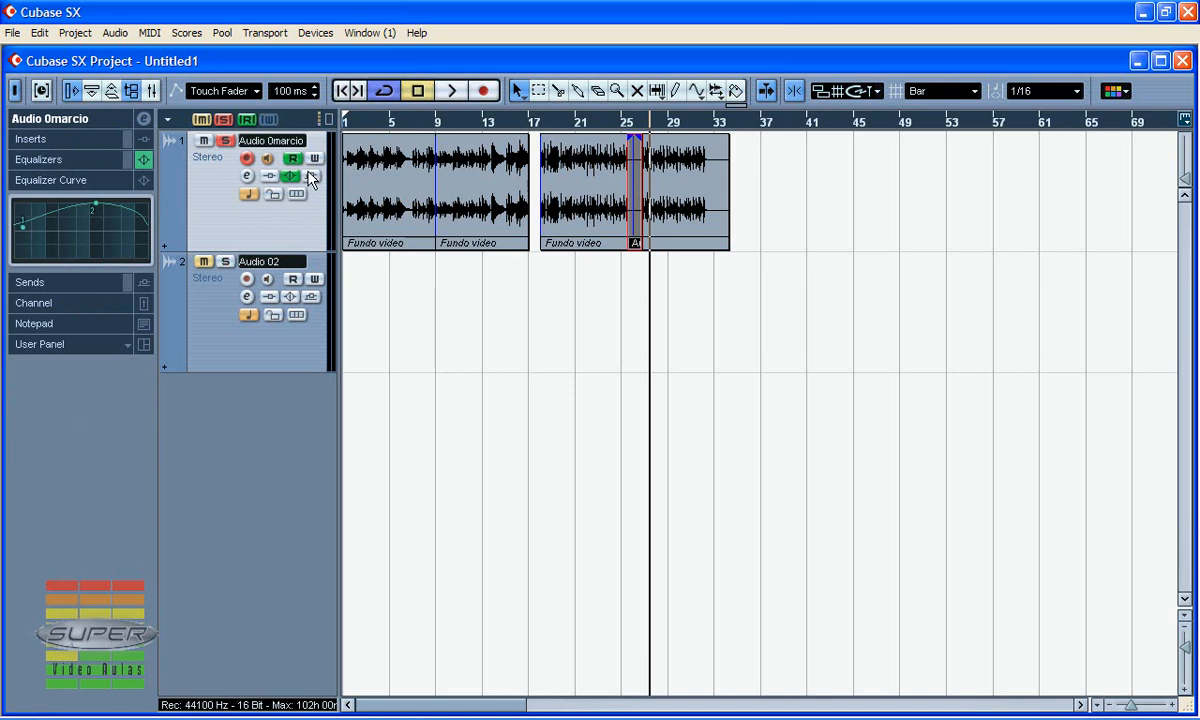
Step: Switch the first track to linear time base, lock it, and select its part starting at about bar 18
left_click(313, 178)
left_click(309, 178)
left_click(249, 195)
left_click(272, 194)
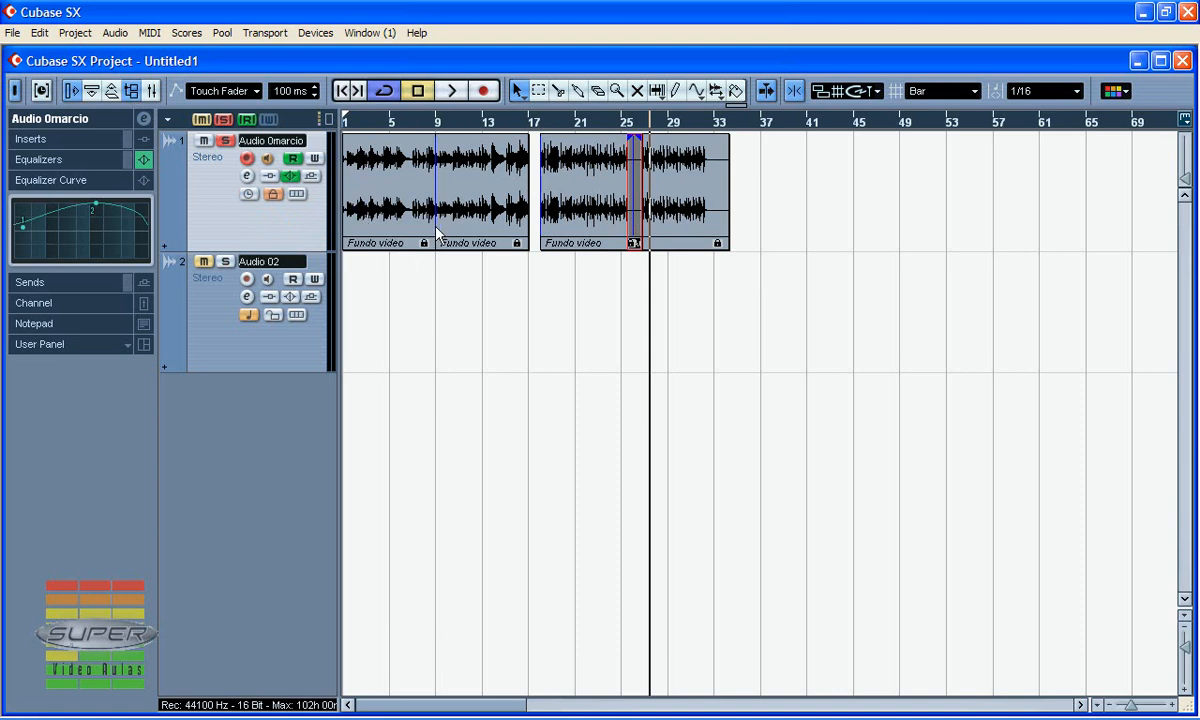
left_click(440, 175)
left_click(580, 195)
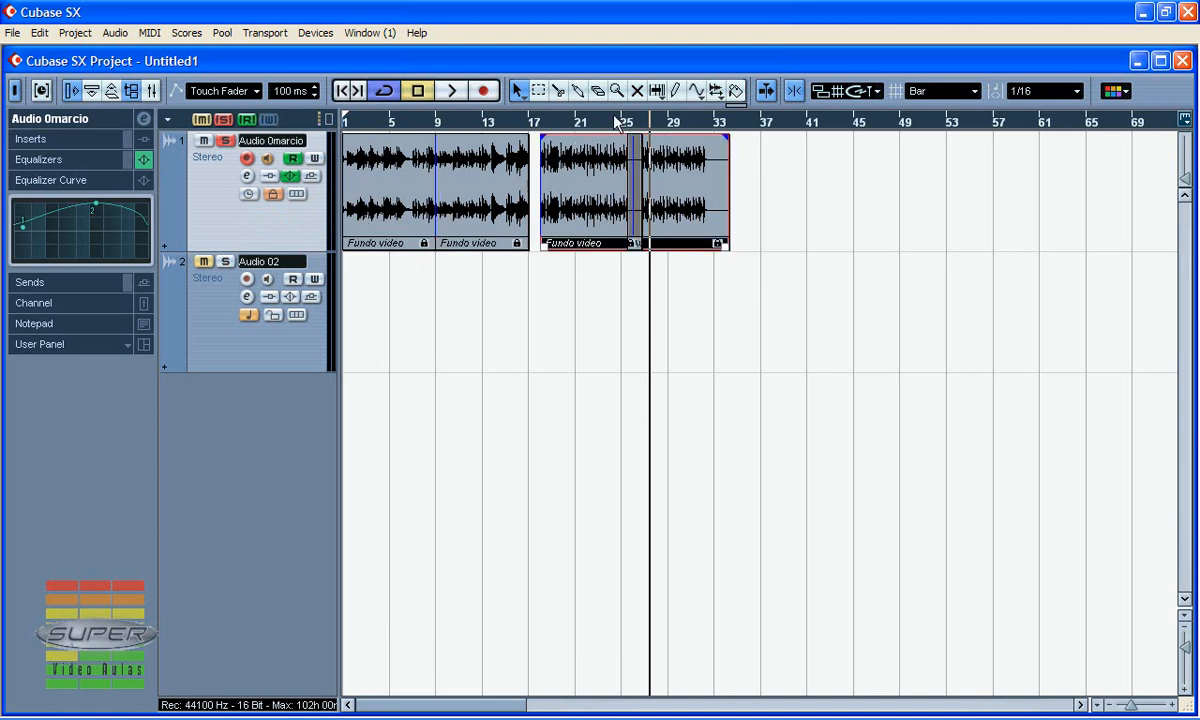
Step: Switch to the Erase tool and the Split tool to try editing the first track's locked parts
left_click(597, 90)
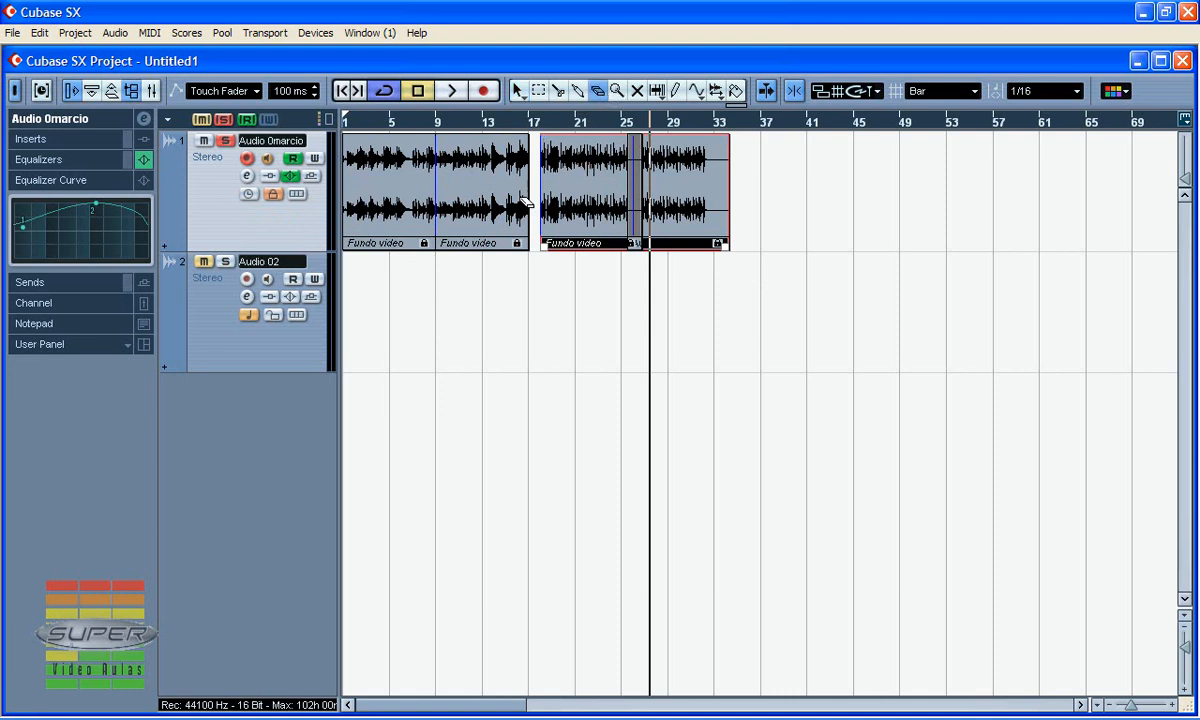
left_click(557, 90)
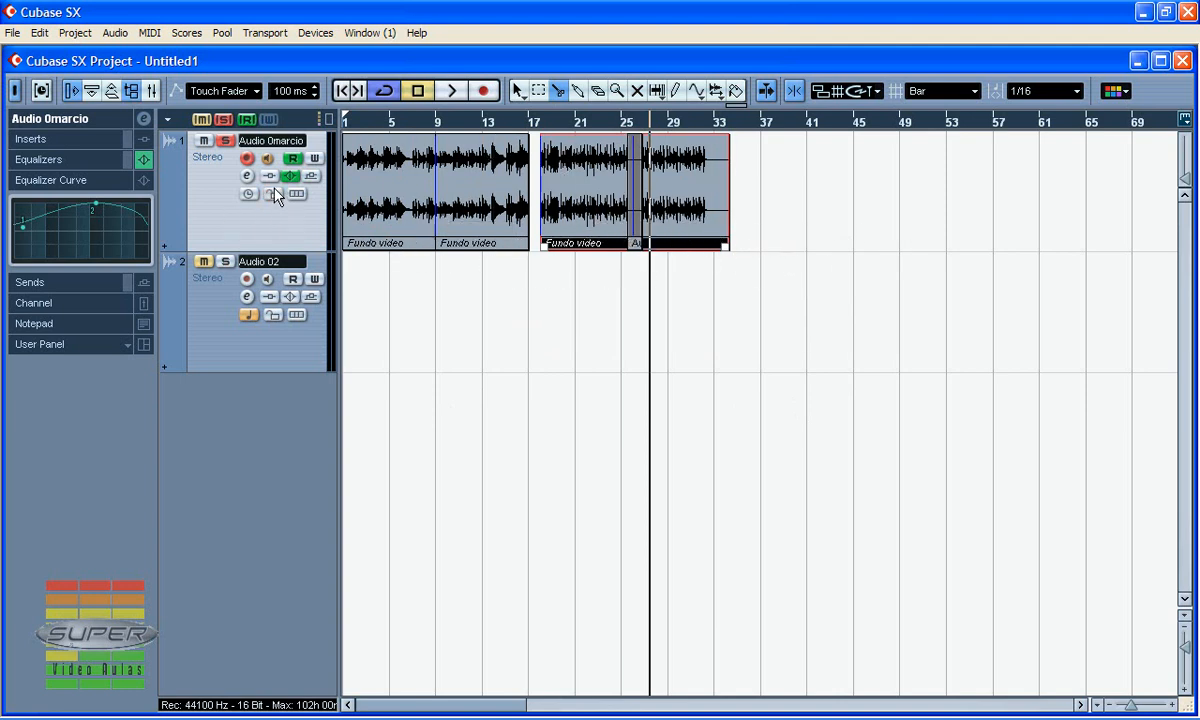
Step: Toggle the first track's lane display between Lanes Fixed and Lanes Off, leaving it on Lanes Fixed
left_click(296, 196)
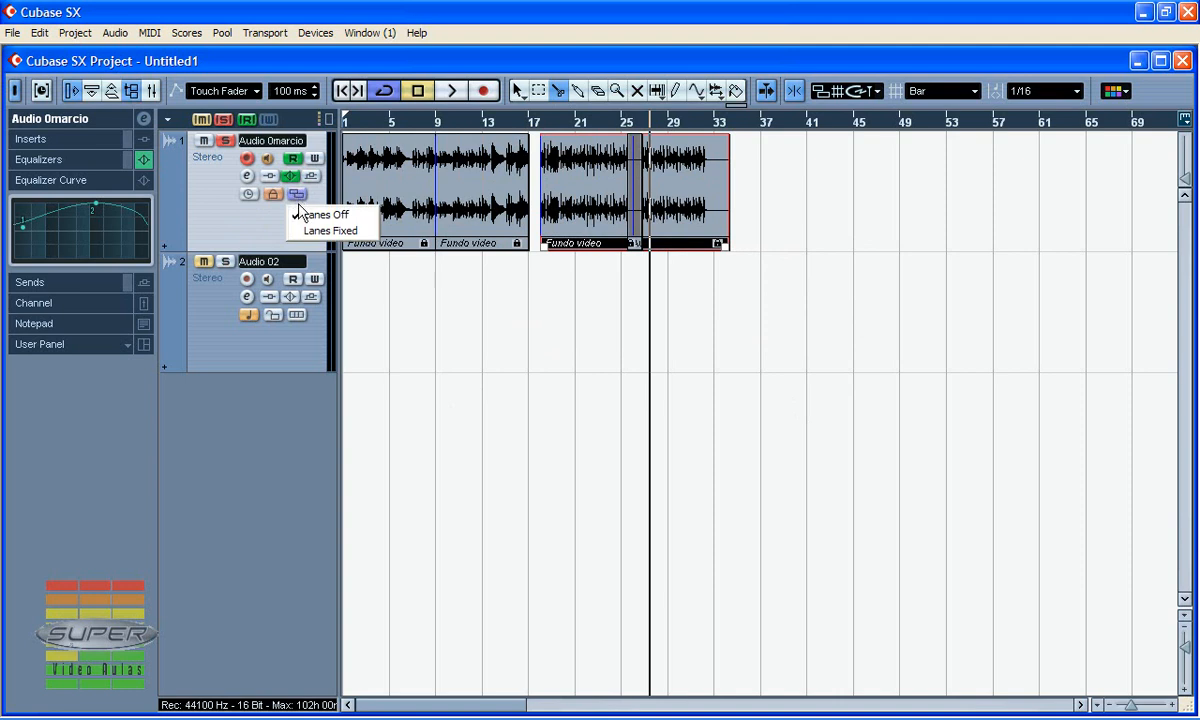
left_click(302, 231)
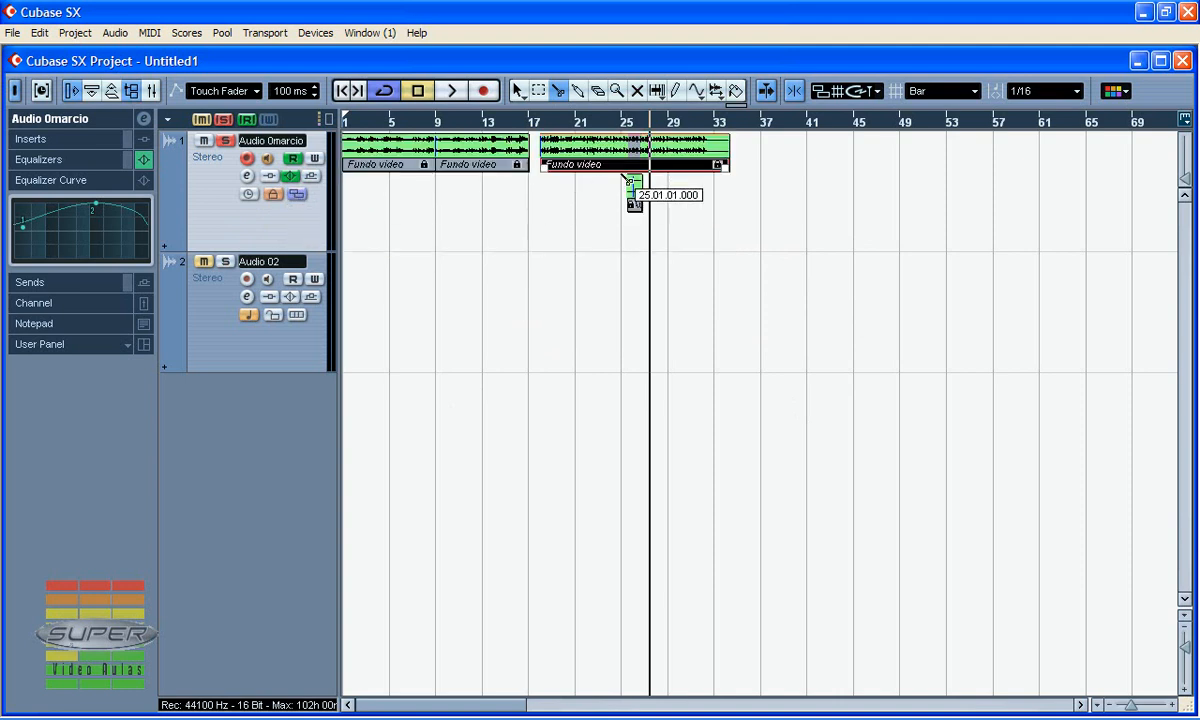
left_click(296, 194)
left_click(302, 215)
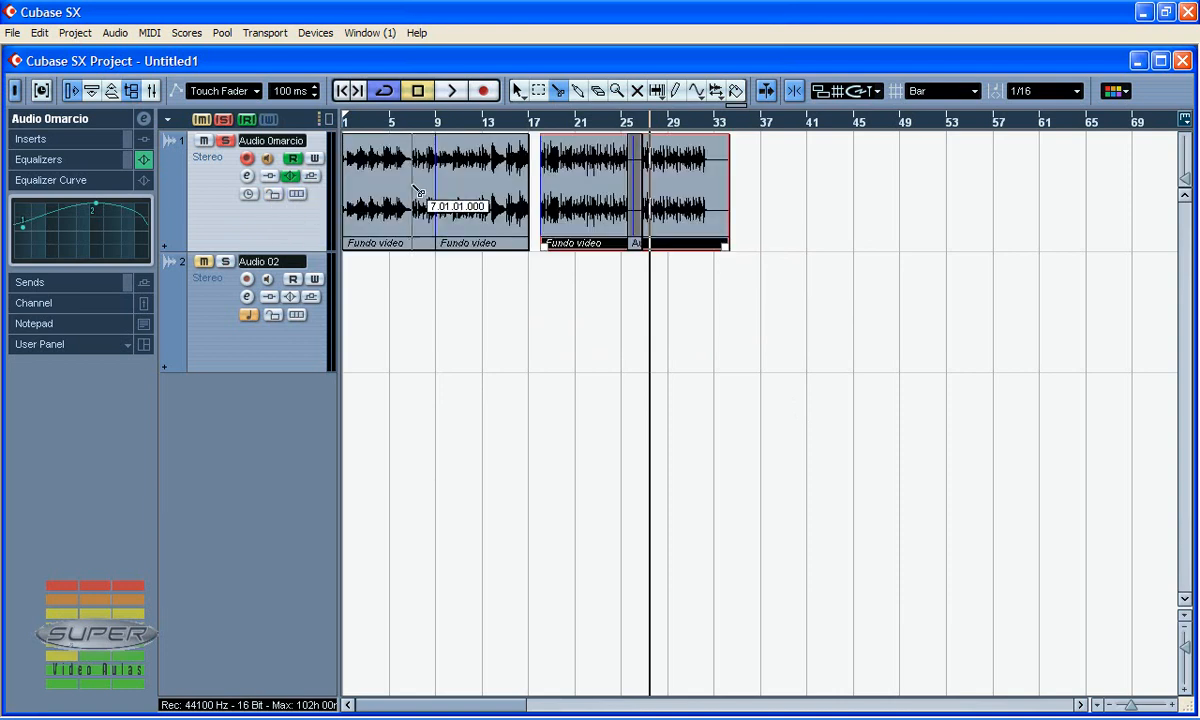
left_click(296, 204)
left_click(298, 232)
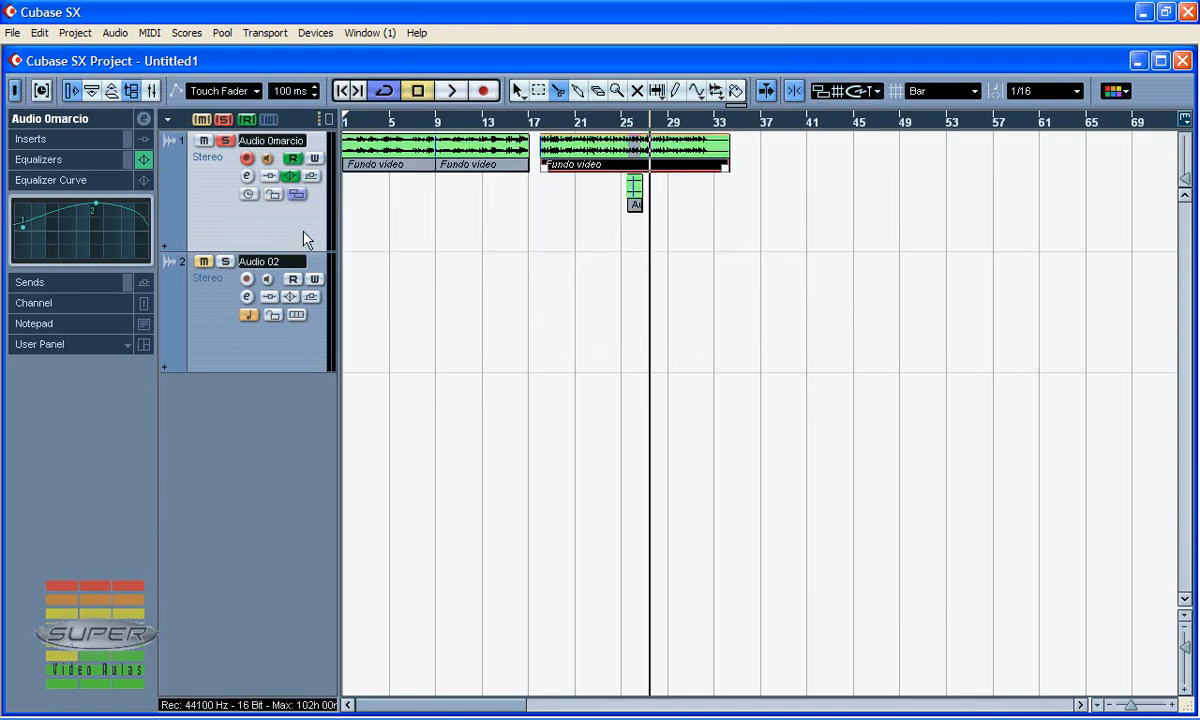
Step: Move the first track's selected part back to start at about bar 11, and switch the lanes off and back to Lanes Fixed
left_click(517, 90)
left_click_drag(572, 158, 482, 172)
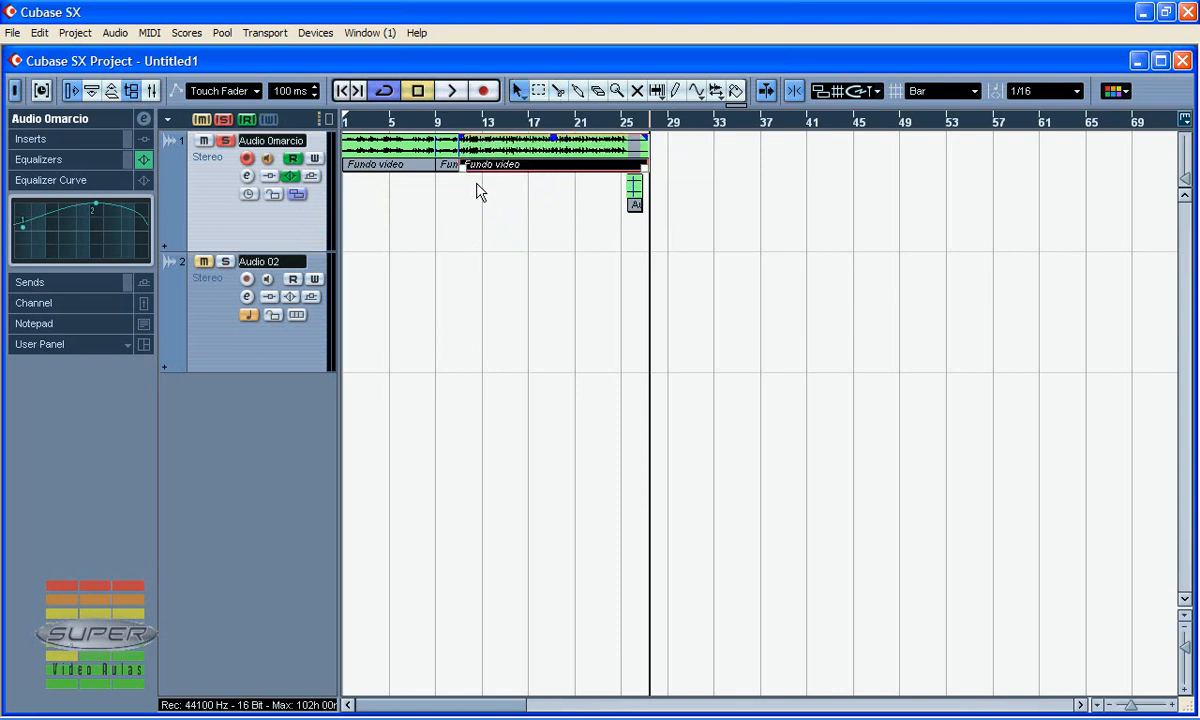
left_click(296, 195)
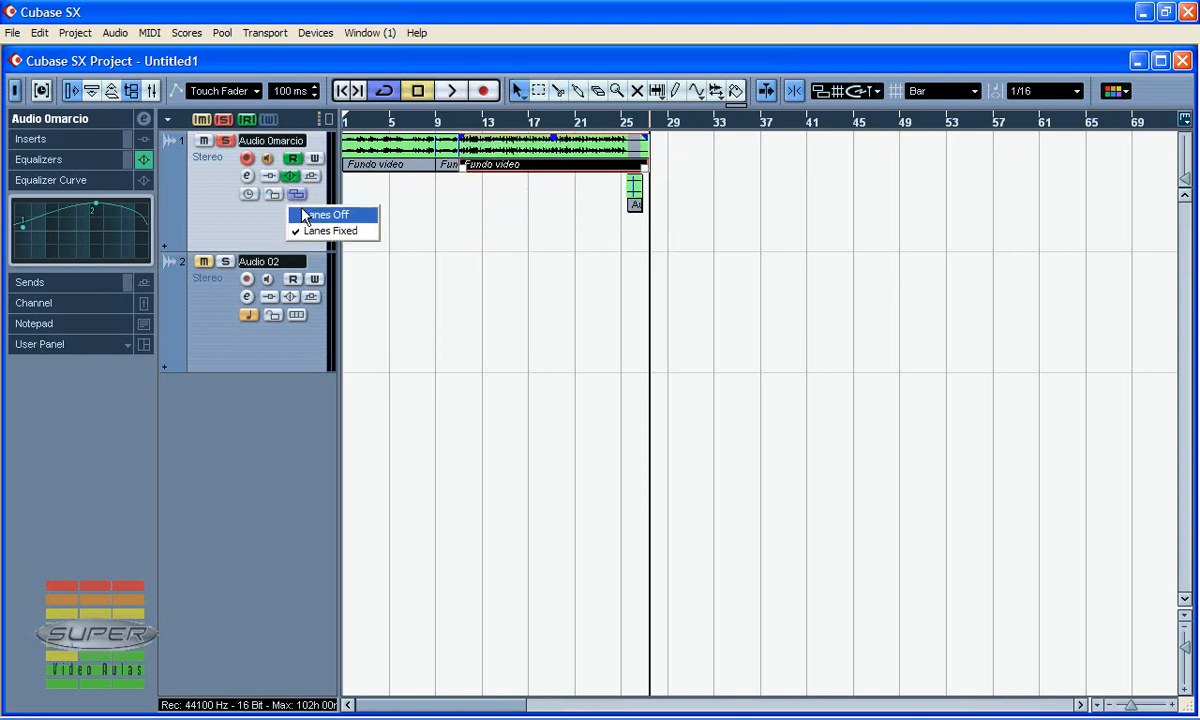
left_click(310, 212)
left_click(296, 195)
left_click(300, 230)
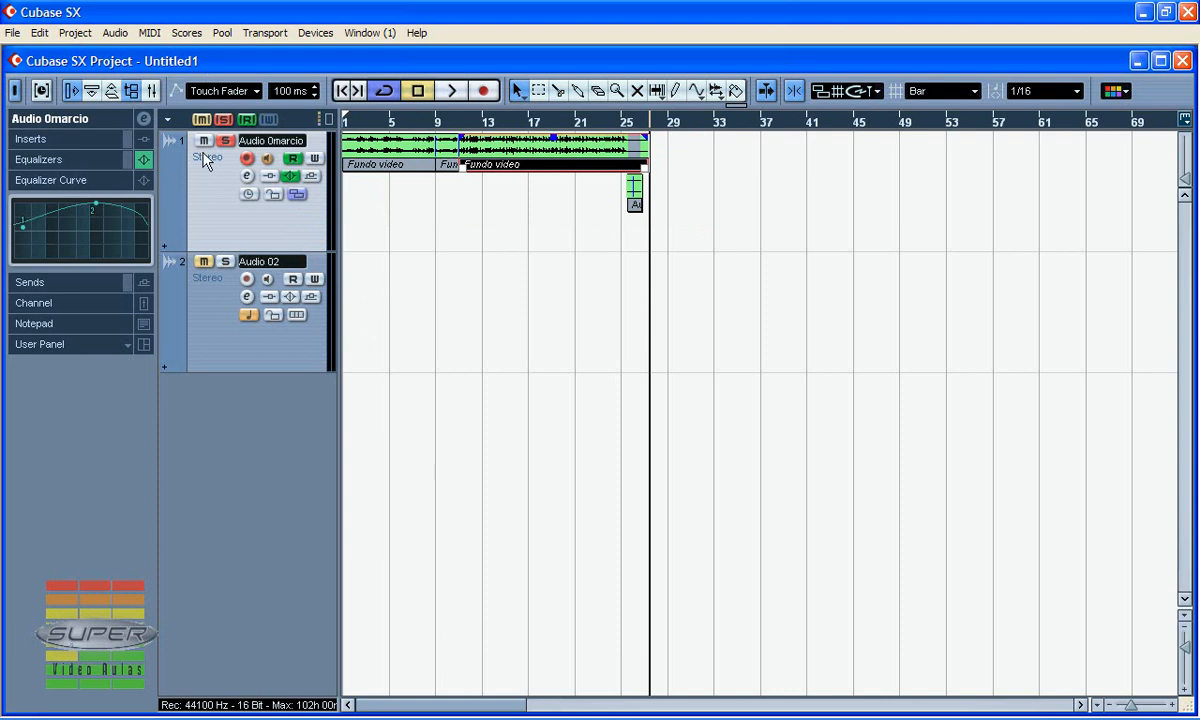
Step: In the first track's Inspector settings, set volume to -2.18, pan to L22 and delay to 63.00, and view its input and output routing choices
left_click(78, 142)
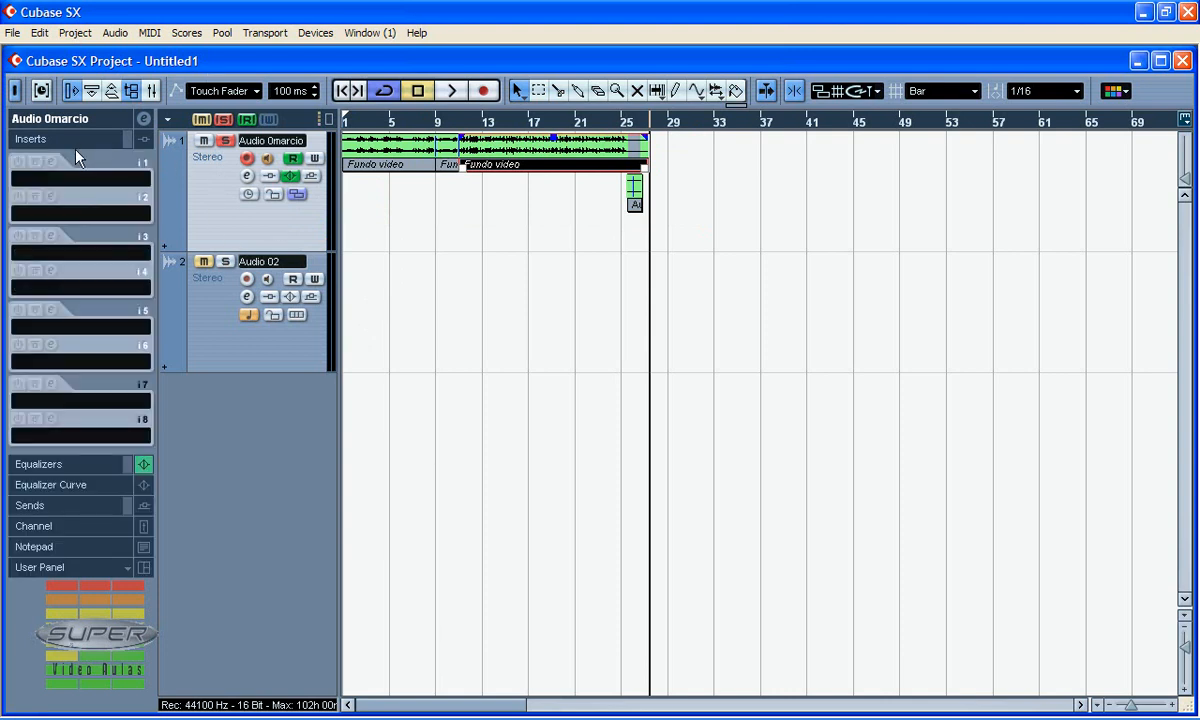
left_click(60, 120)
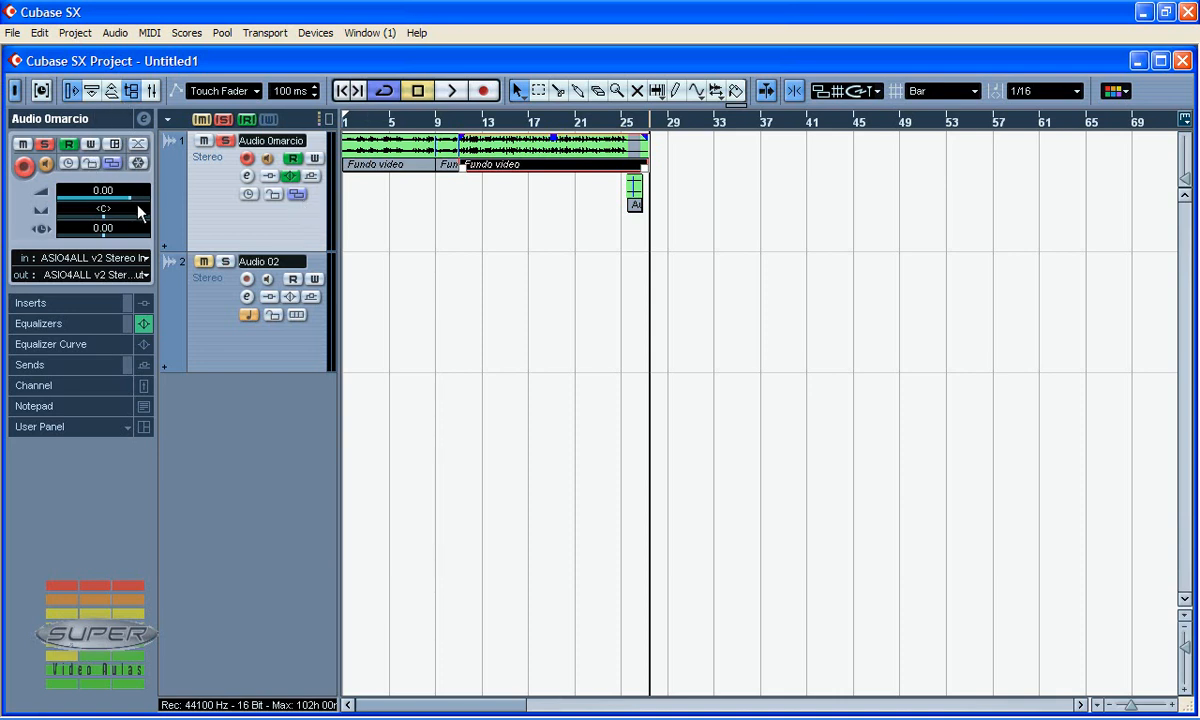
left_click_drag(126, 190, 106, 246)
left_click(144, 259)
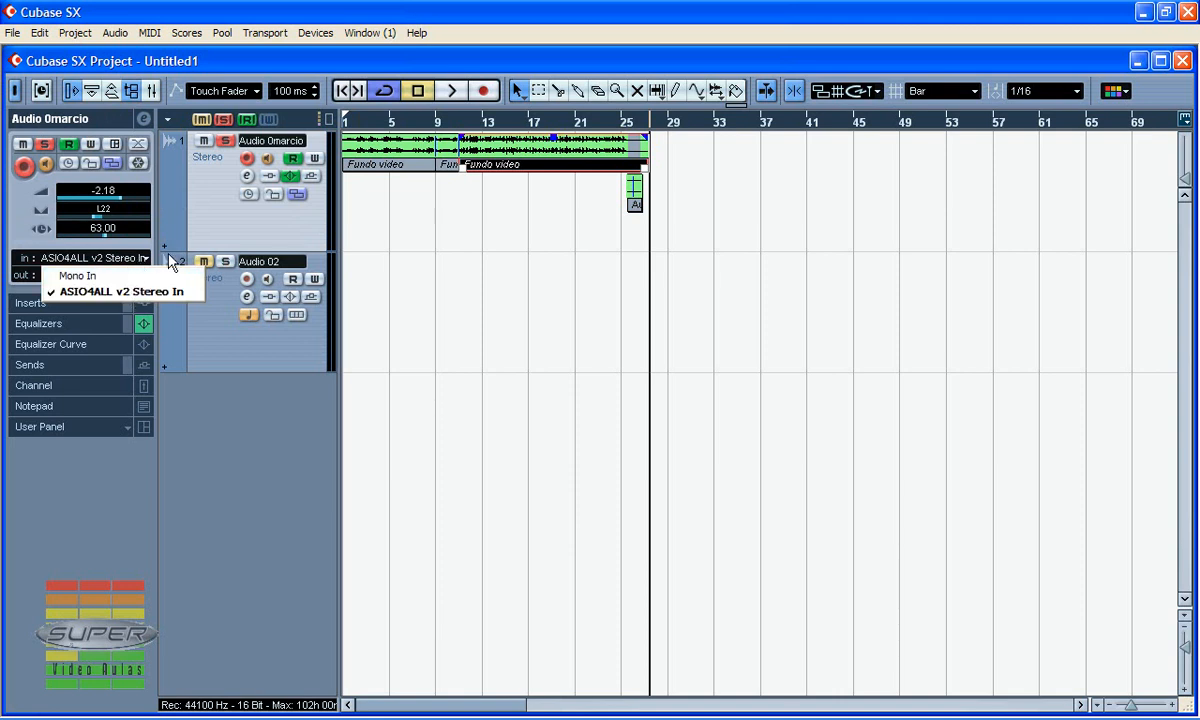
left_click(143, 257)
left_click(145, 276)
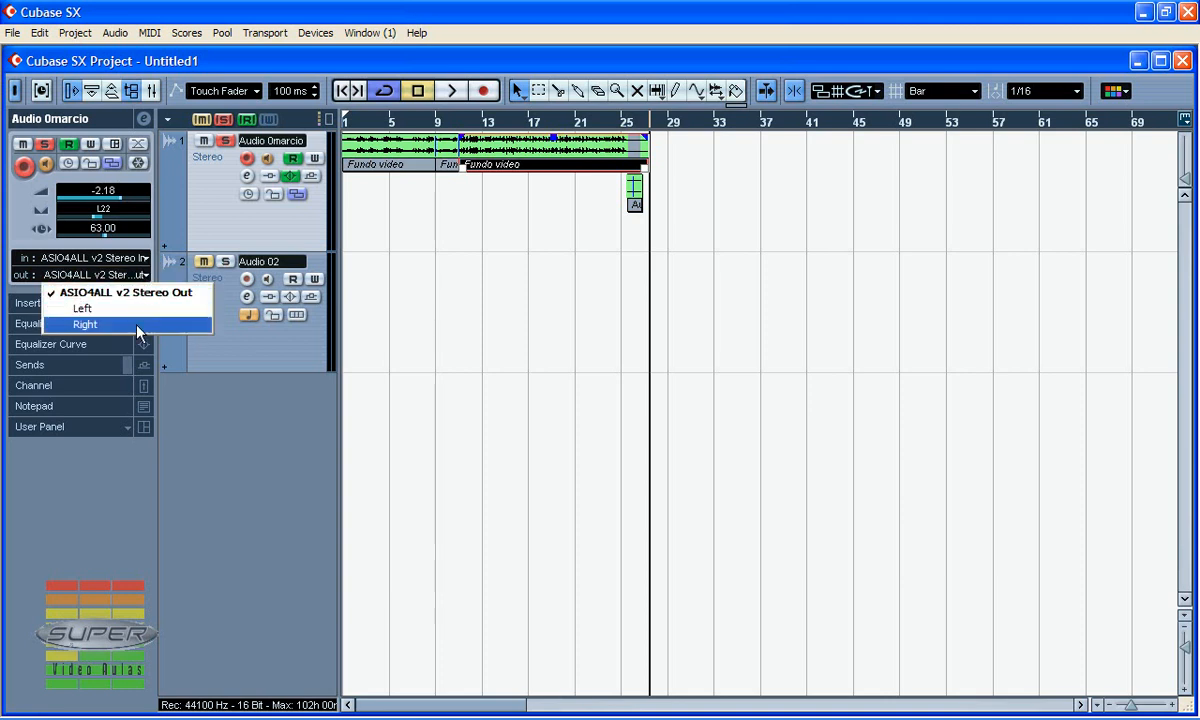
left_click(143, 273)
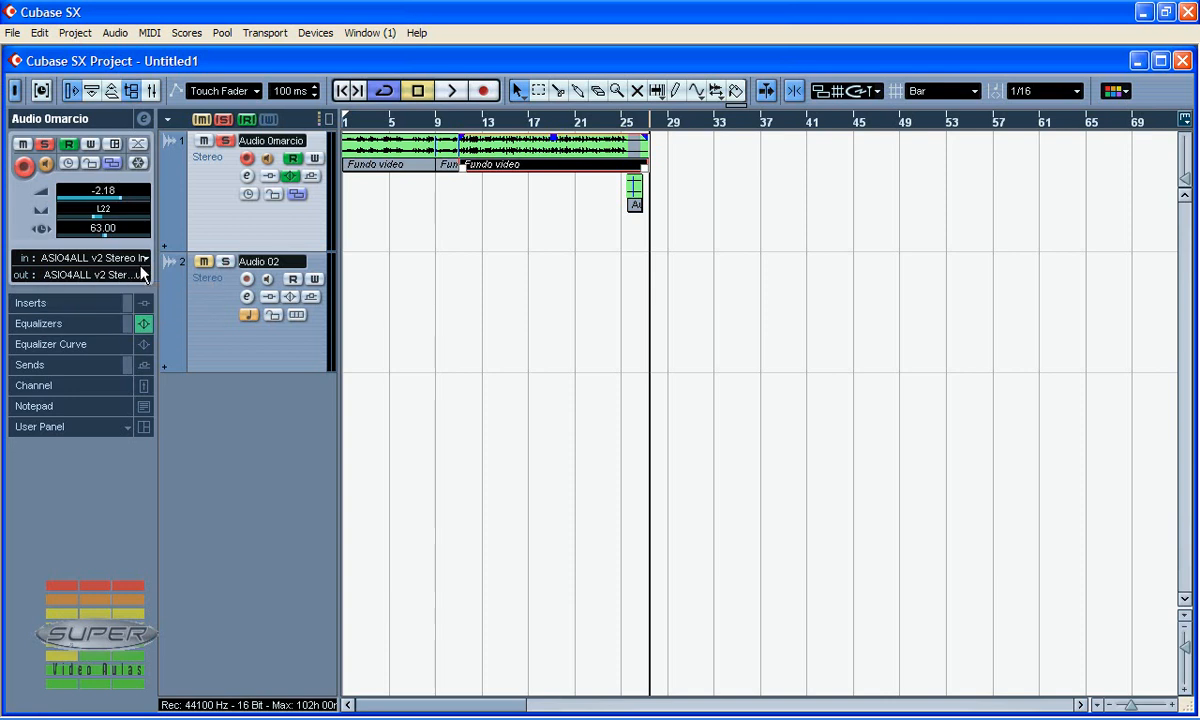
Step: View the first track's insert slots and enable the hi and hi mid bands of its equalizer
left_click(104, 306)
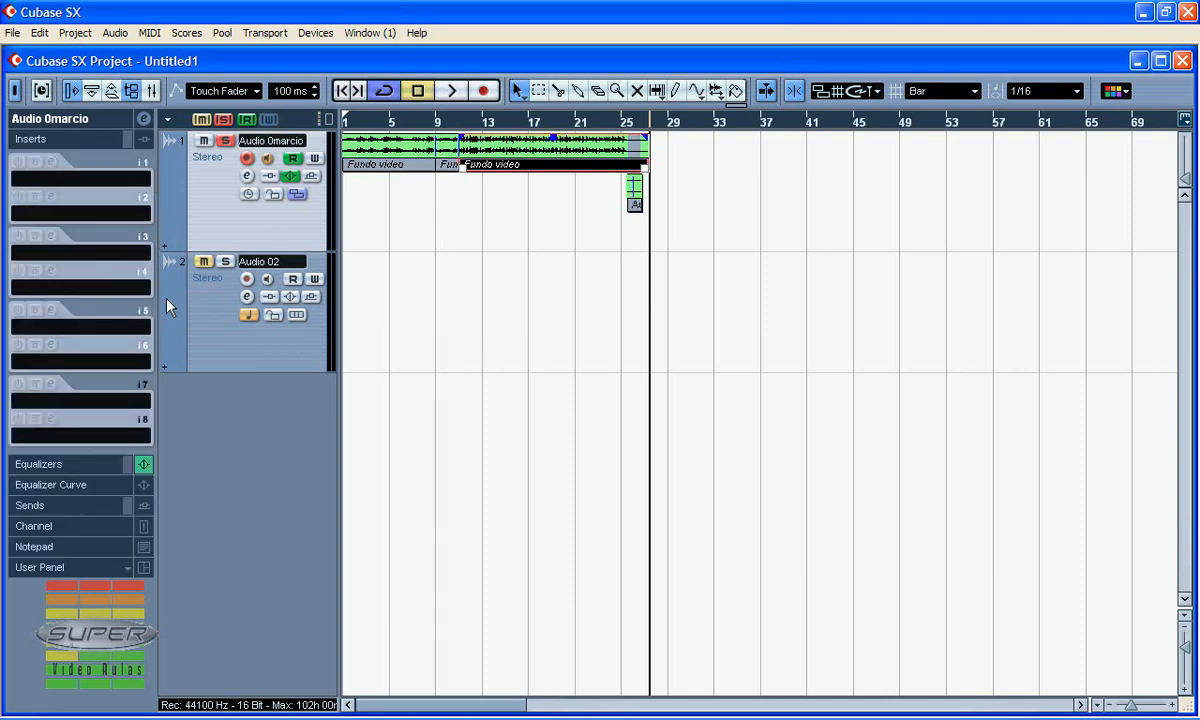
left_click(110, 469)
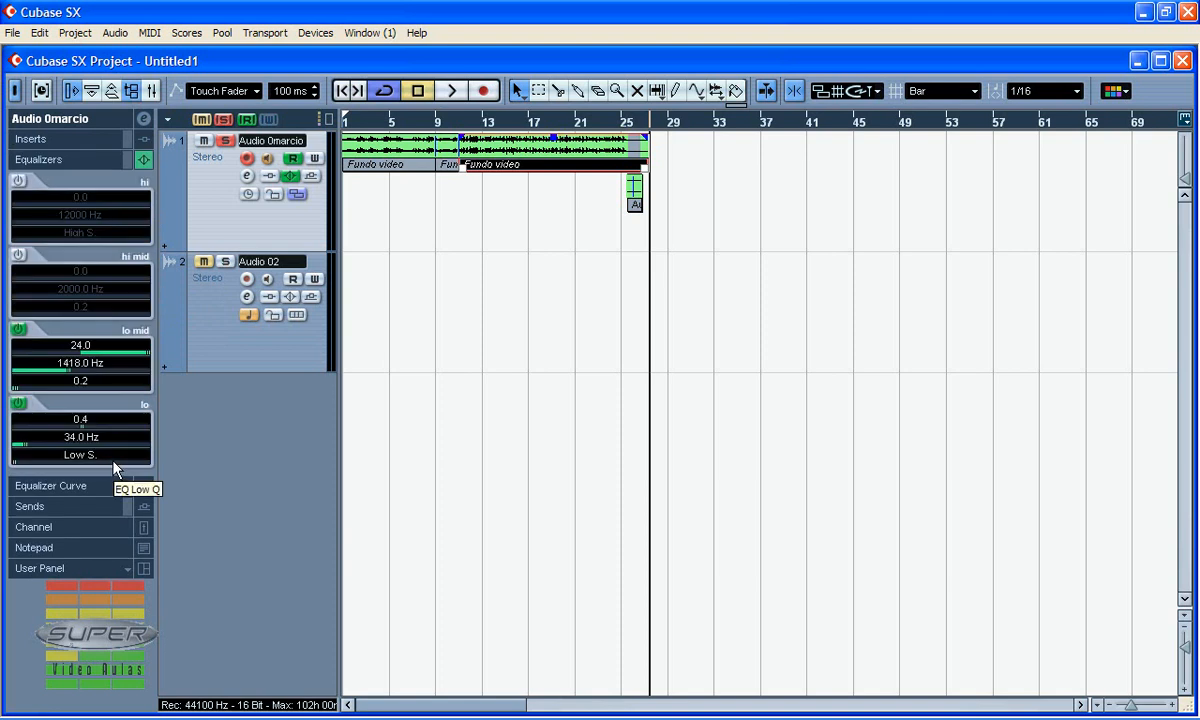
left_click(18, 181)
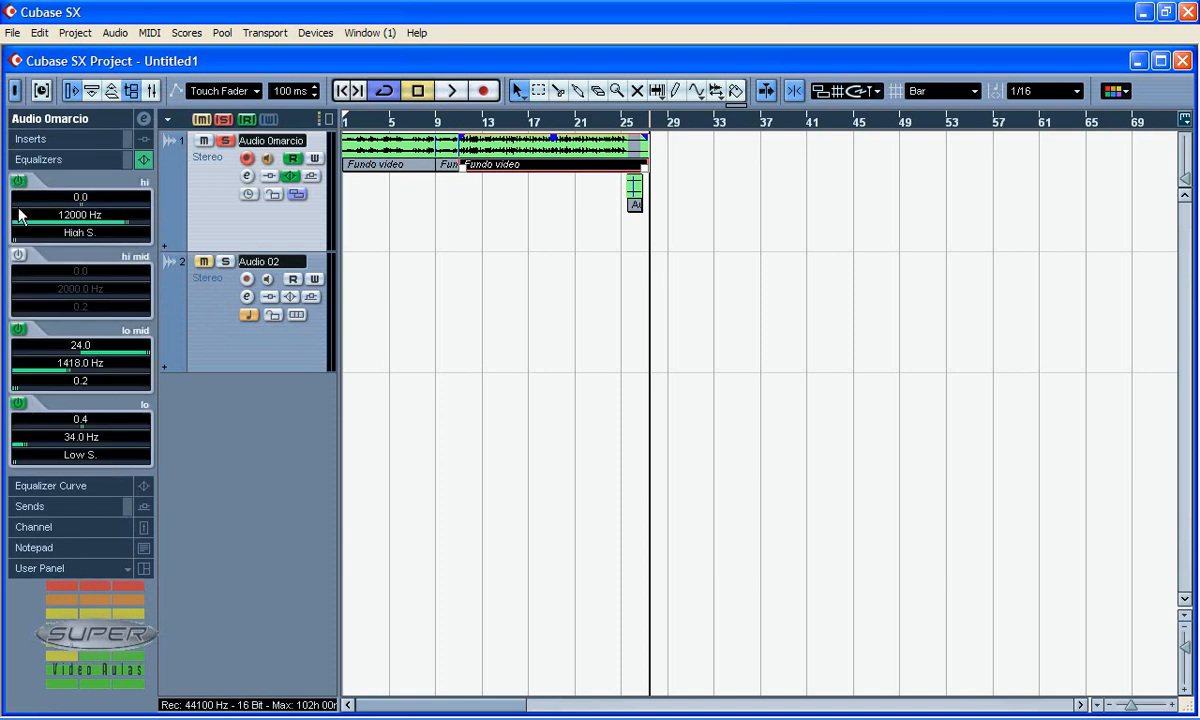
left_click(18, 255)
left_click(124, 218)
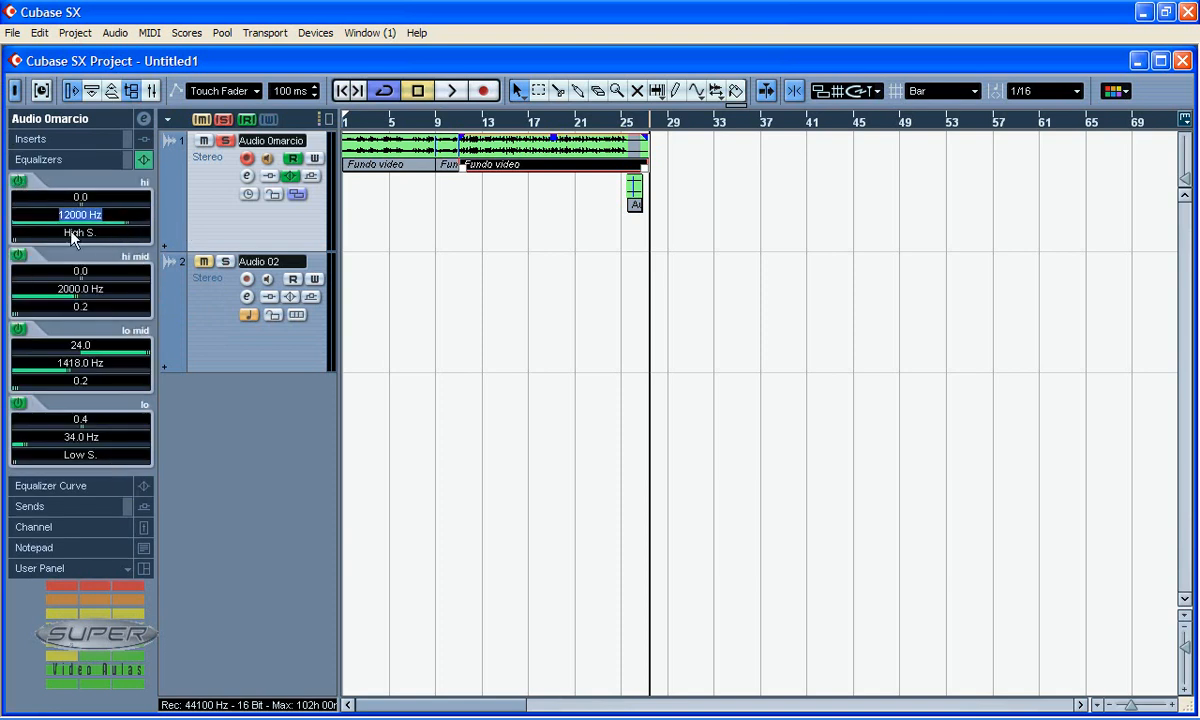
Step: Reshape the first track's equalizer curve by moving the lo mid point to 824 Hz with 1.3 gain, and check the band values
left_click(80, 486)
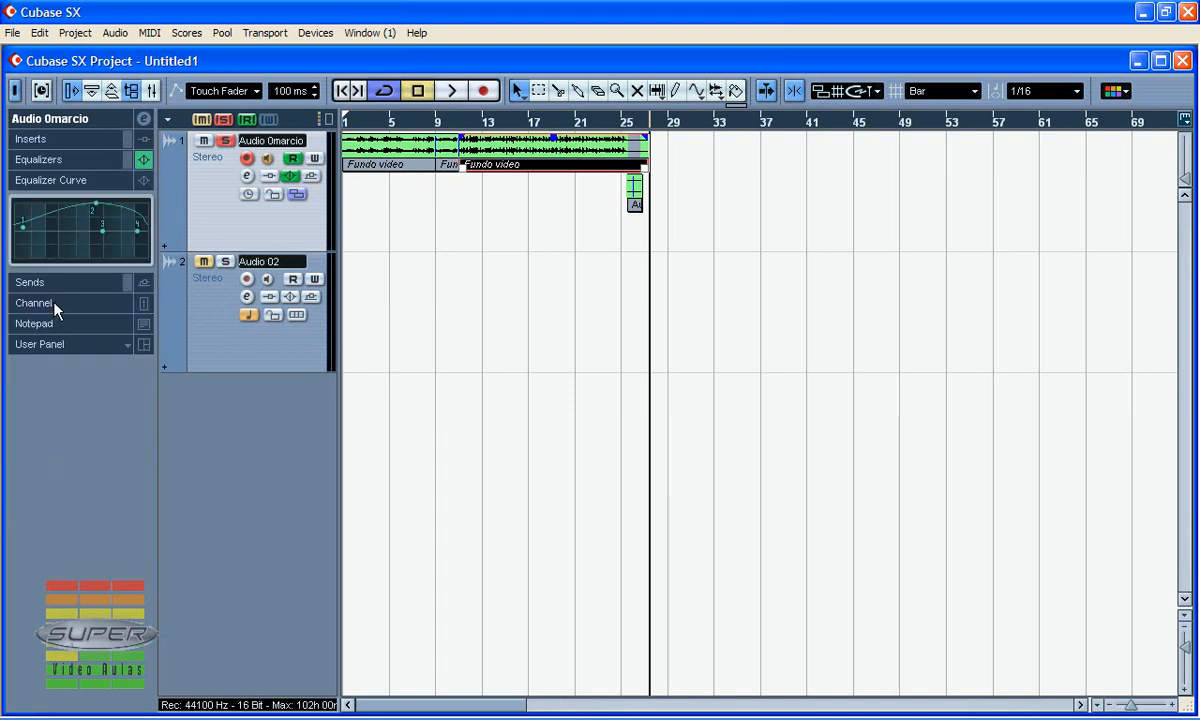
left_click_drag(96, 205, 89, 225)
left_click(83, 182)
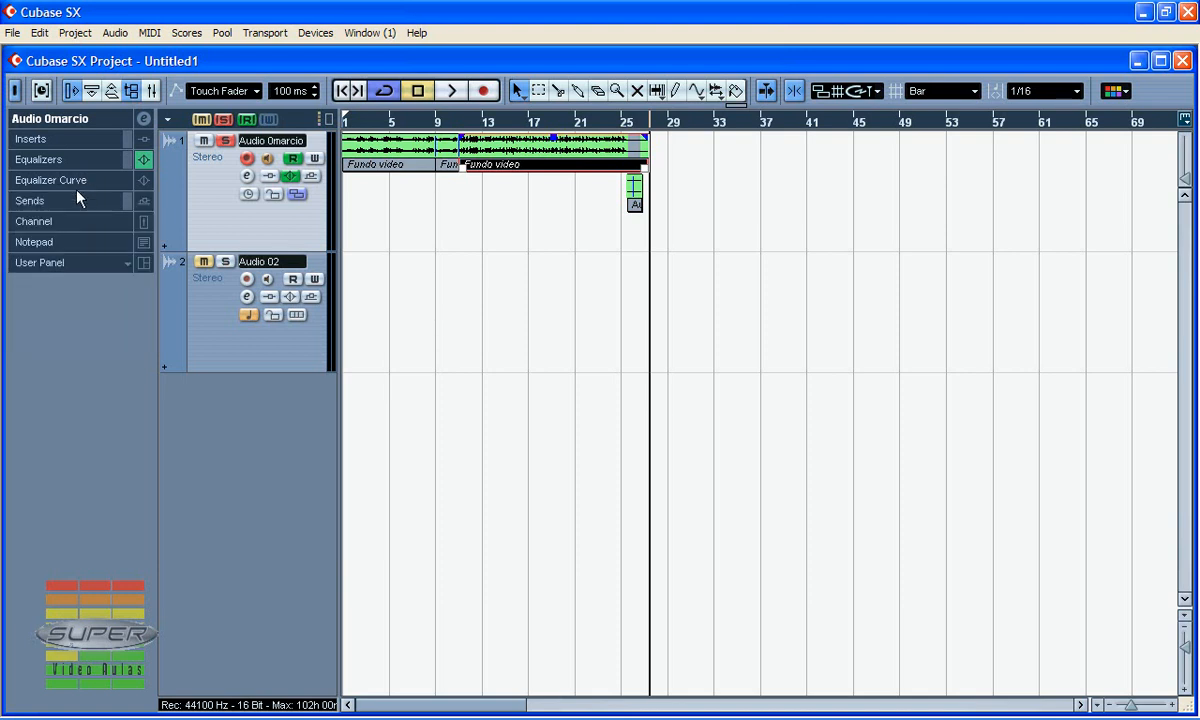
left_click(50, 158)
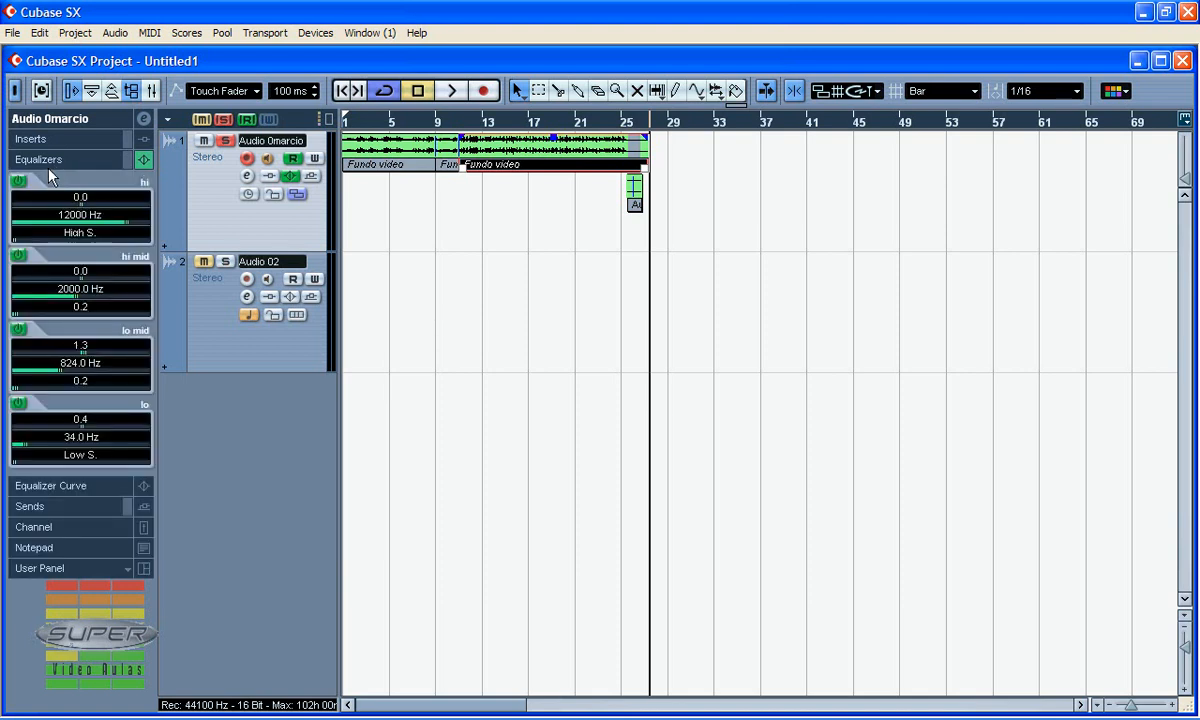
left_click(85, 487)
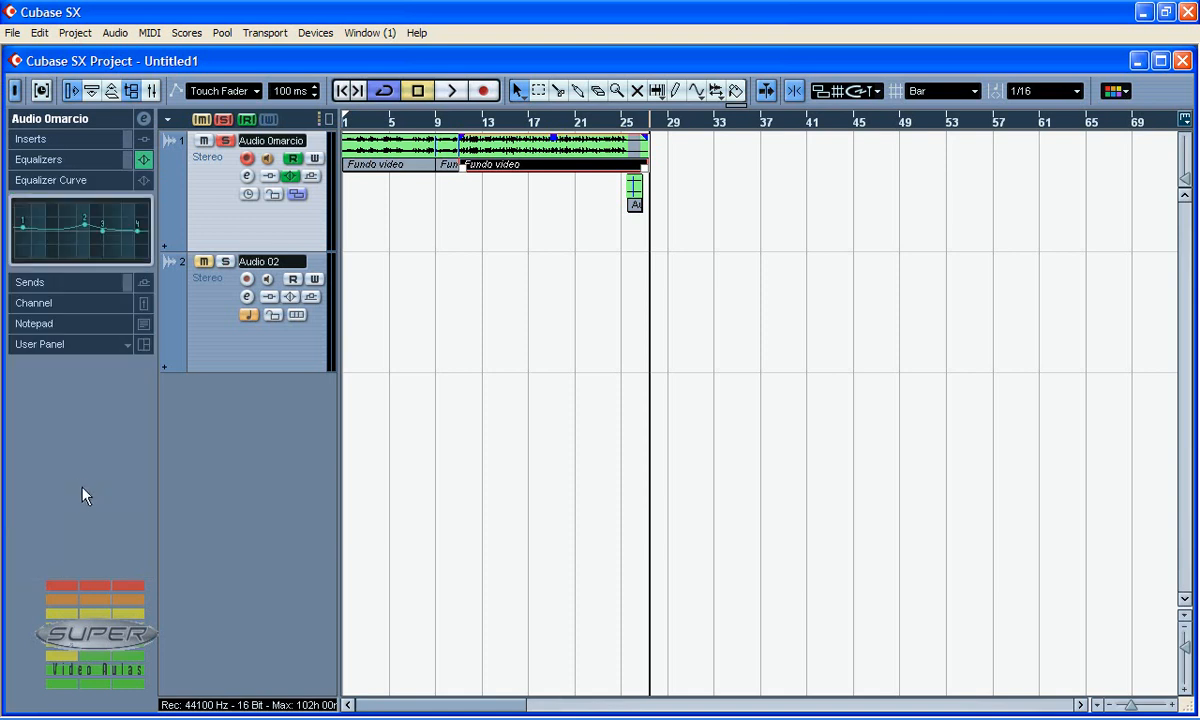
Step: View the first track's send slots and set its Inspector channel fader to -1.85
left_click(70, 290)
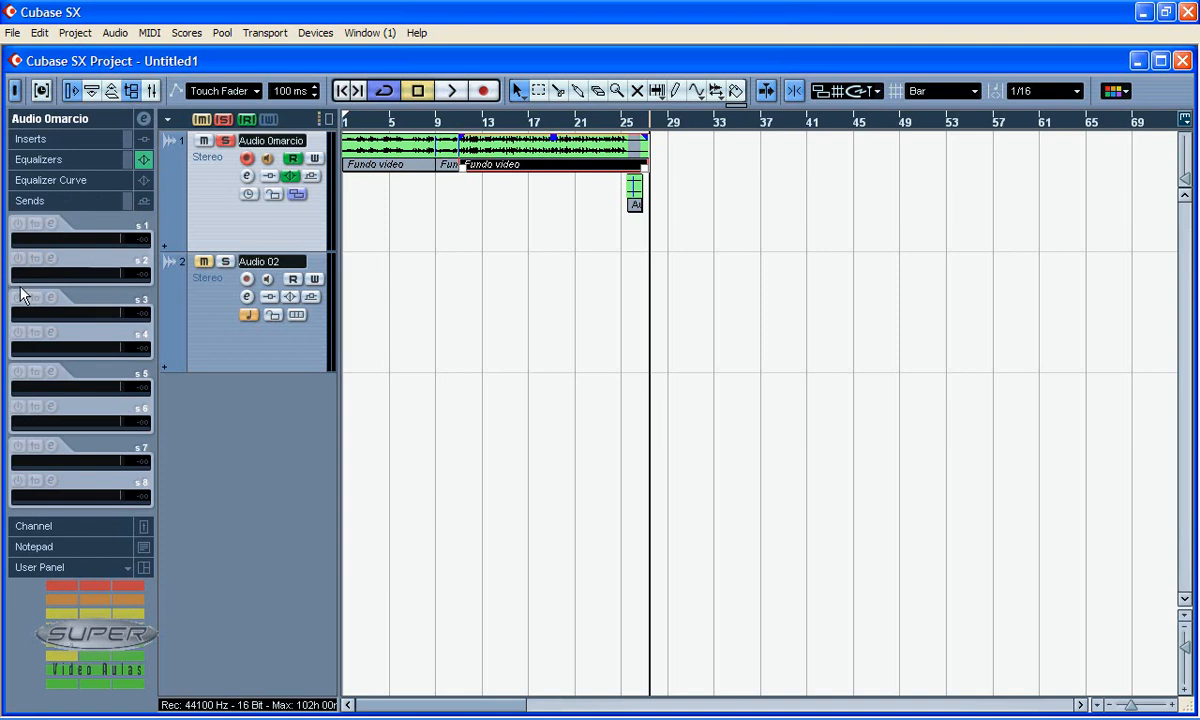
left_click(68, 204)
left_click(54, 223)
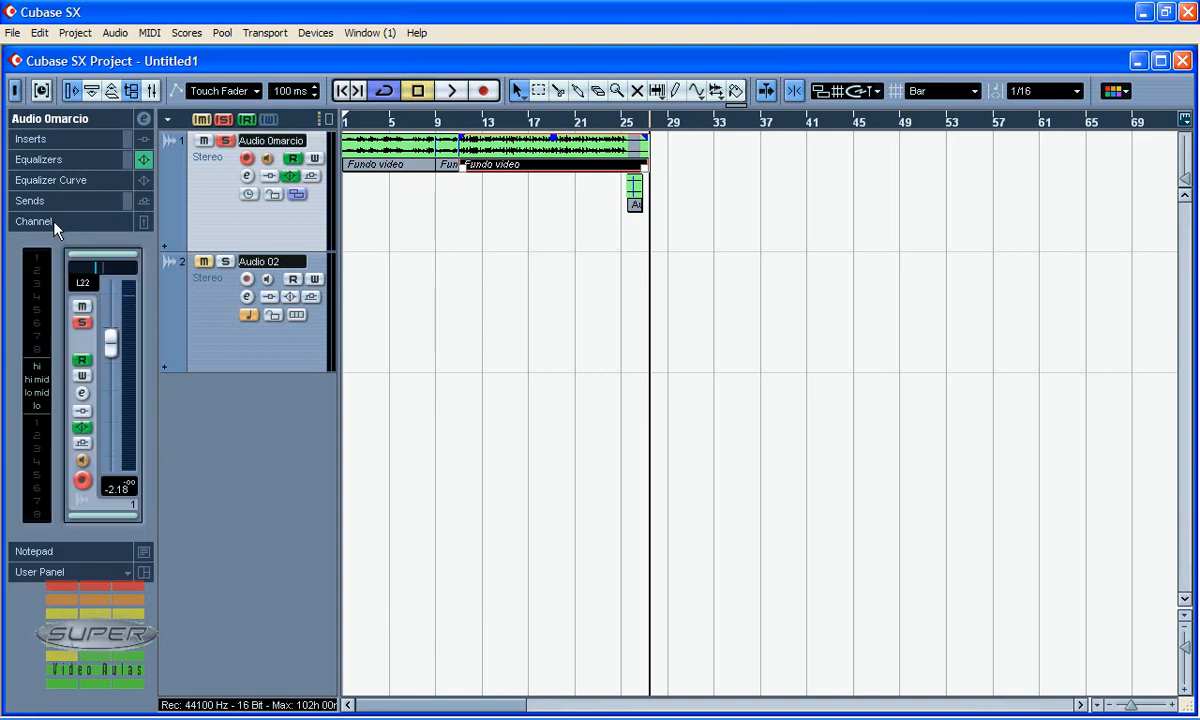
mouse_move(123, 352)
left_mouse_down()
mouse_move(121, 342)
mouse_move(125, 412)
mouse_move(112, 324)
mouse_move(109, 337)
left_mouse_up()
Step: Write "u gravei essa trilha com tal plugin" in the first track's notepad
left_click(62, 552)
left_click(75, 318)
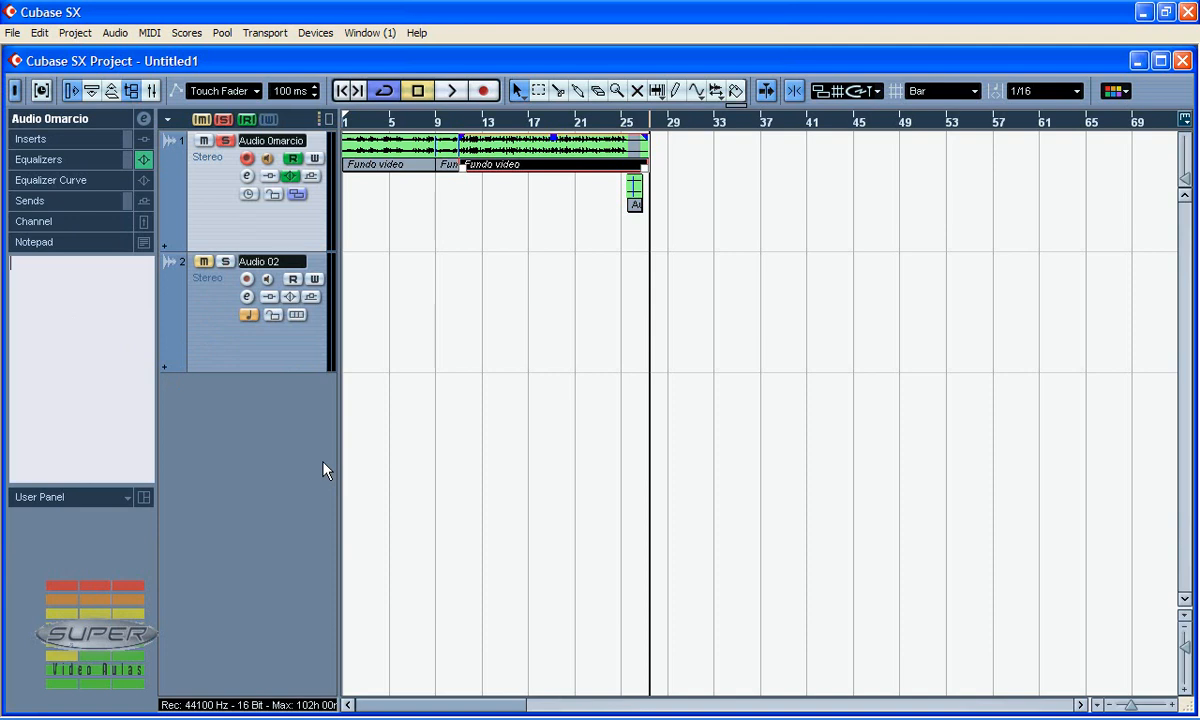
type("u gravei essa trilha com tal ")
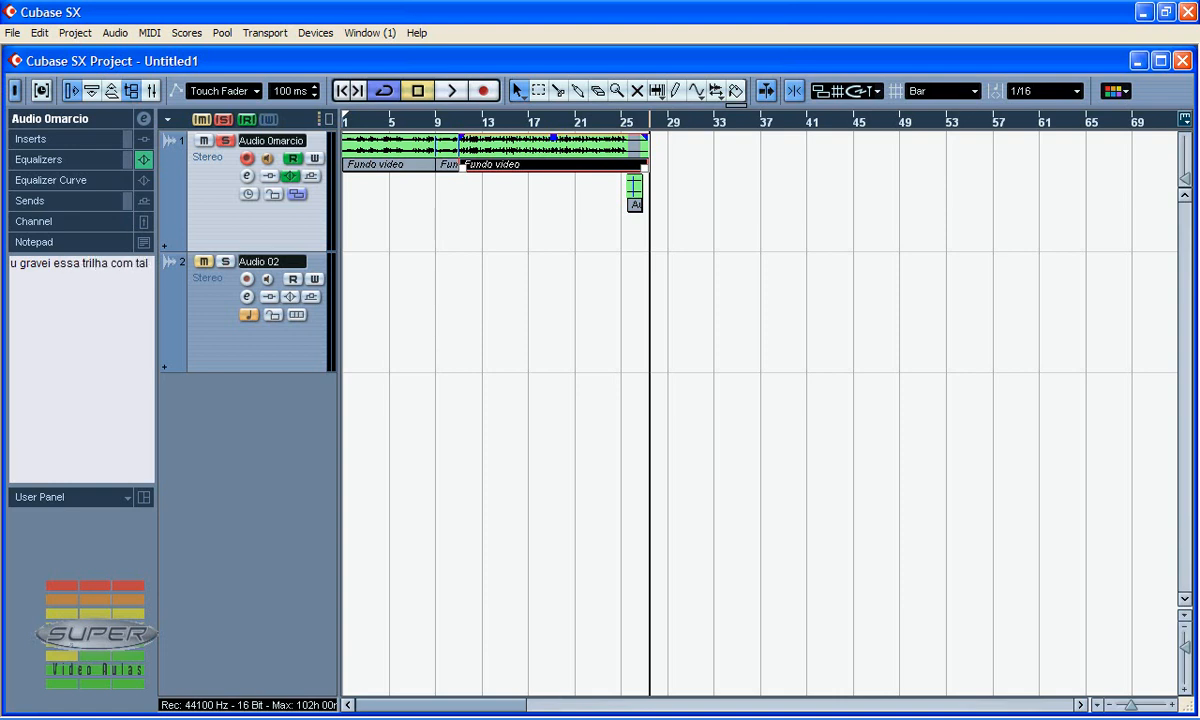
type("plugin")
Step: Look through the first track's User Panel section and its list of available panels, and collapse the section
left_click(74, 499)
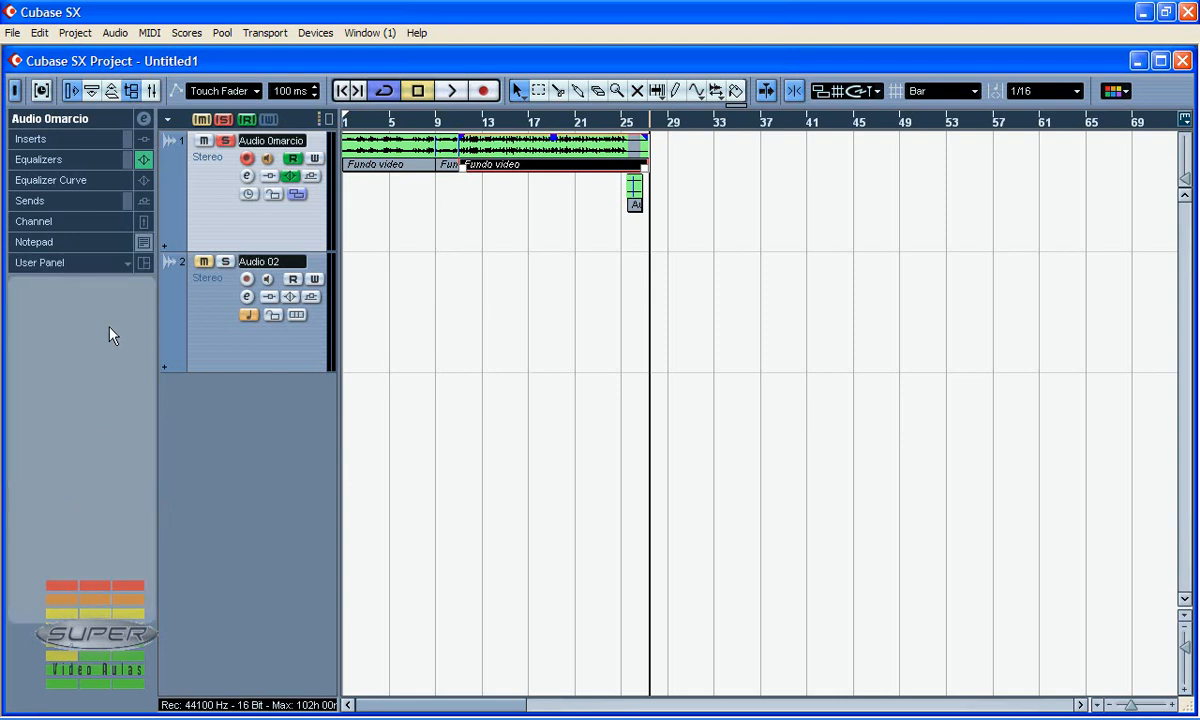
left_click(126, 262)
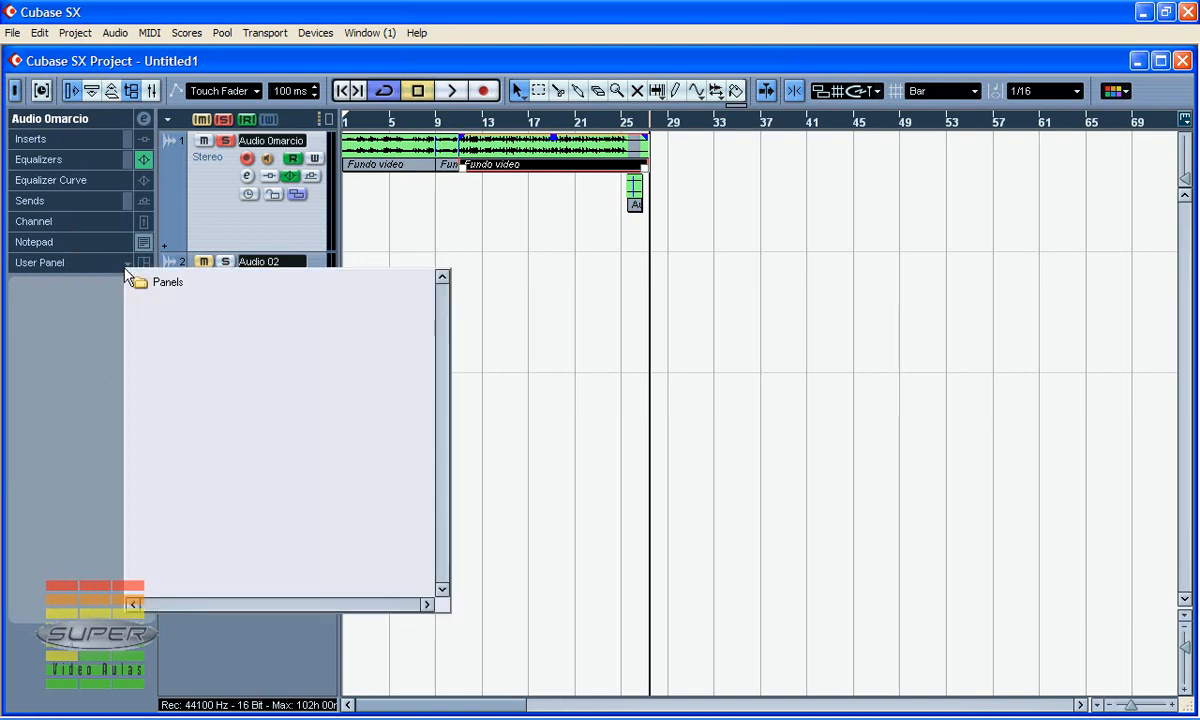
left_click(12, 290)
left_click(67, 260)
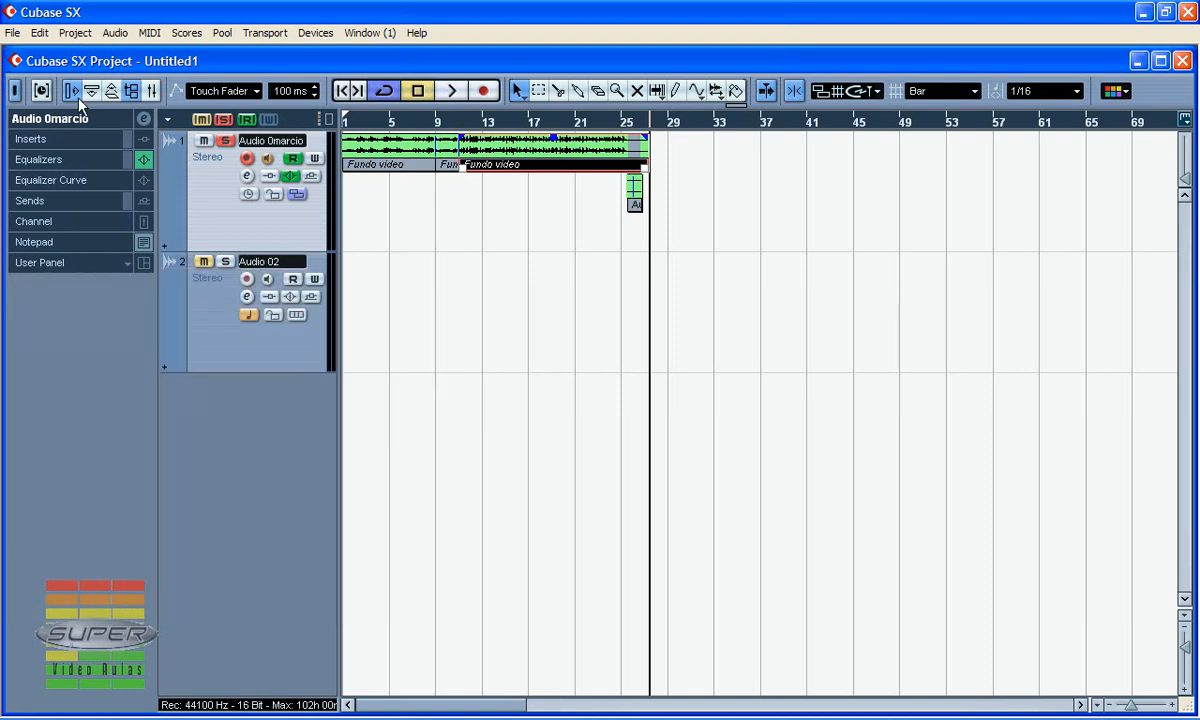
Step: Hide and redisplay the Inspector twice
left_click(72, 91)
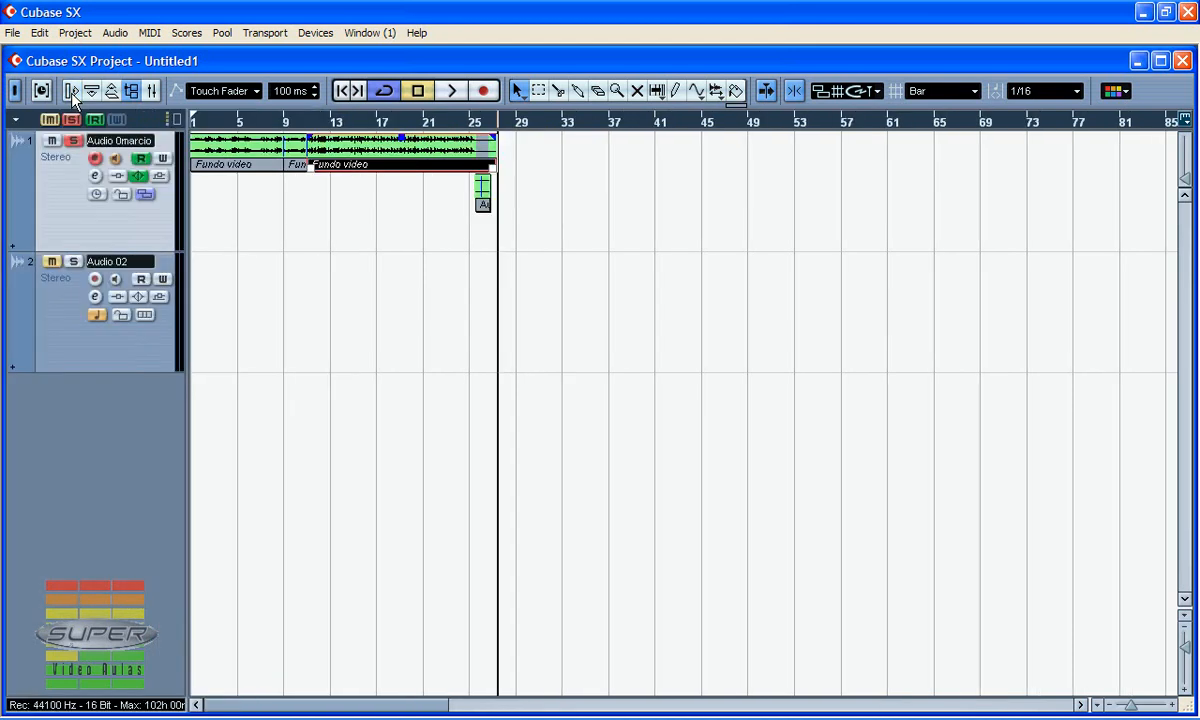
left_click(71, 92)
left_click(71, 92)
left_click(71, 92)
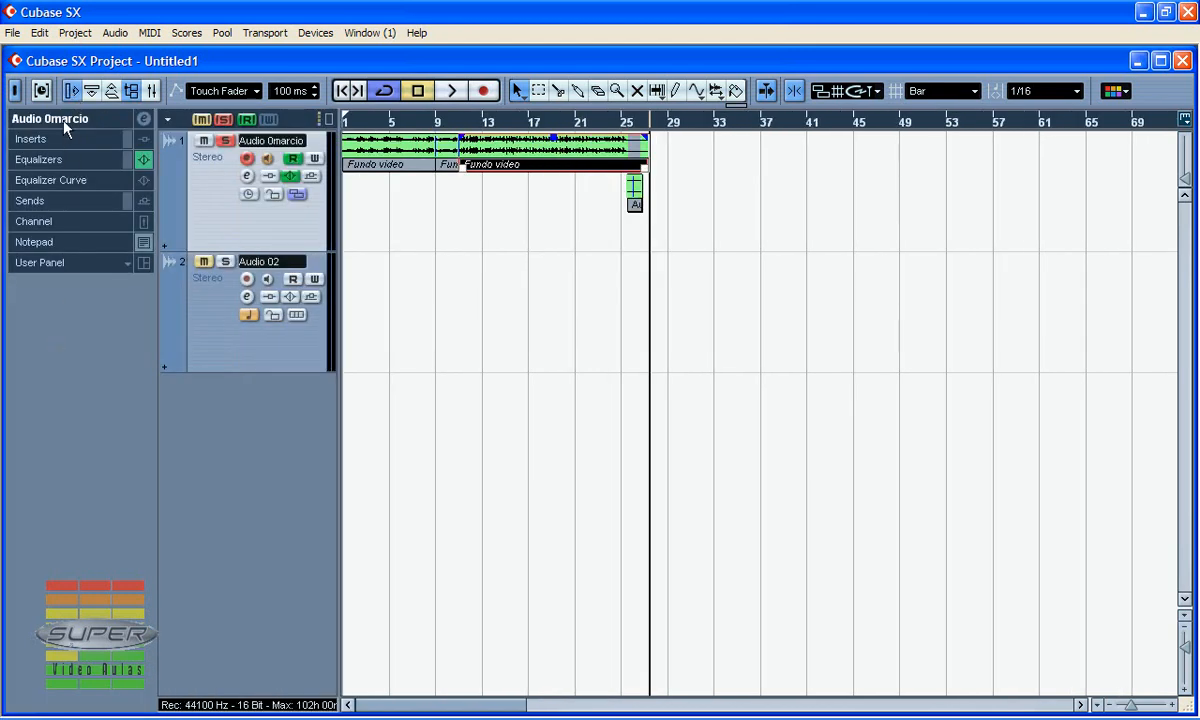
Step: Expand the first track's main Inspector section and look at its Freeze Channel options, closing them without freezing the track
left_click(62, 119)
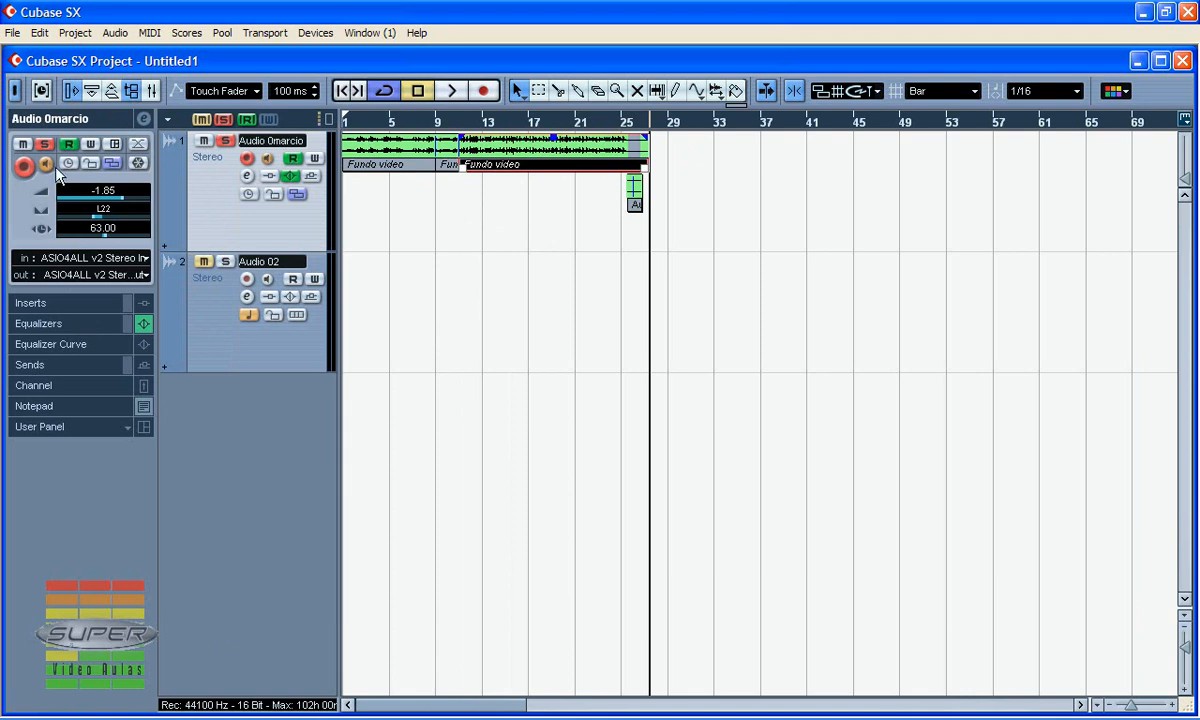
left_click(138, 163)
left_click(736, 295)
left_click(139, 163)
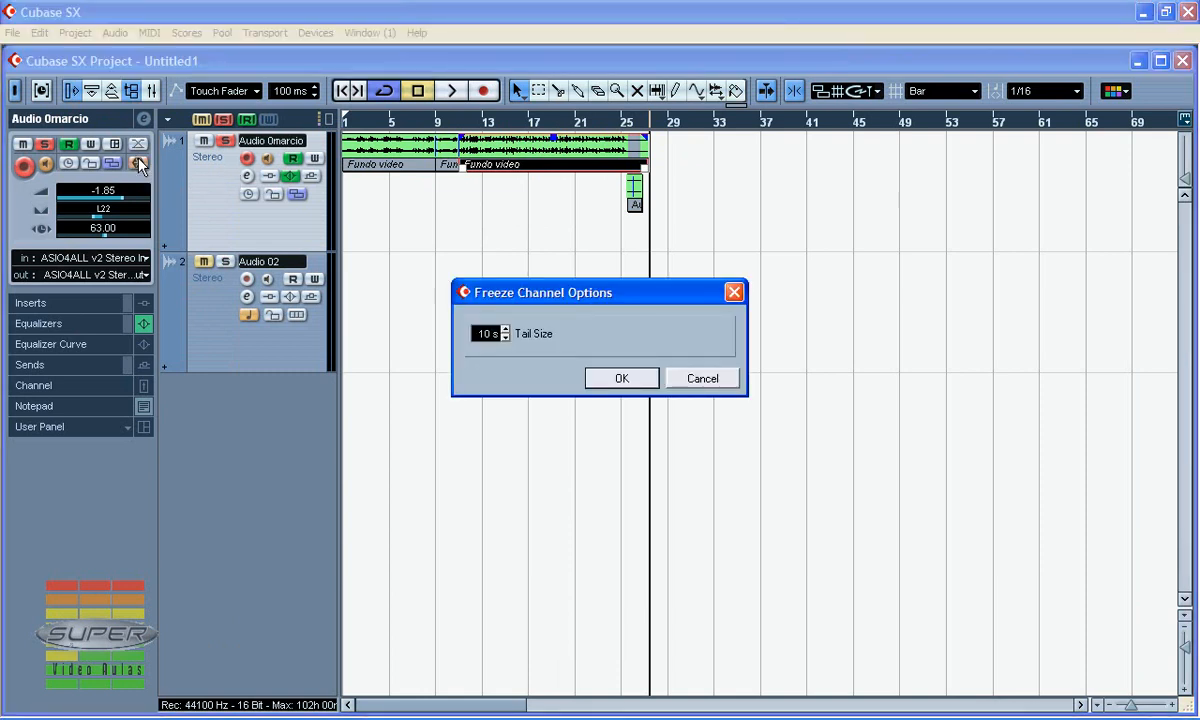
left_click(734, 292)
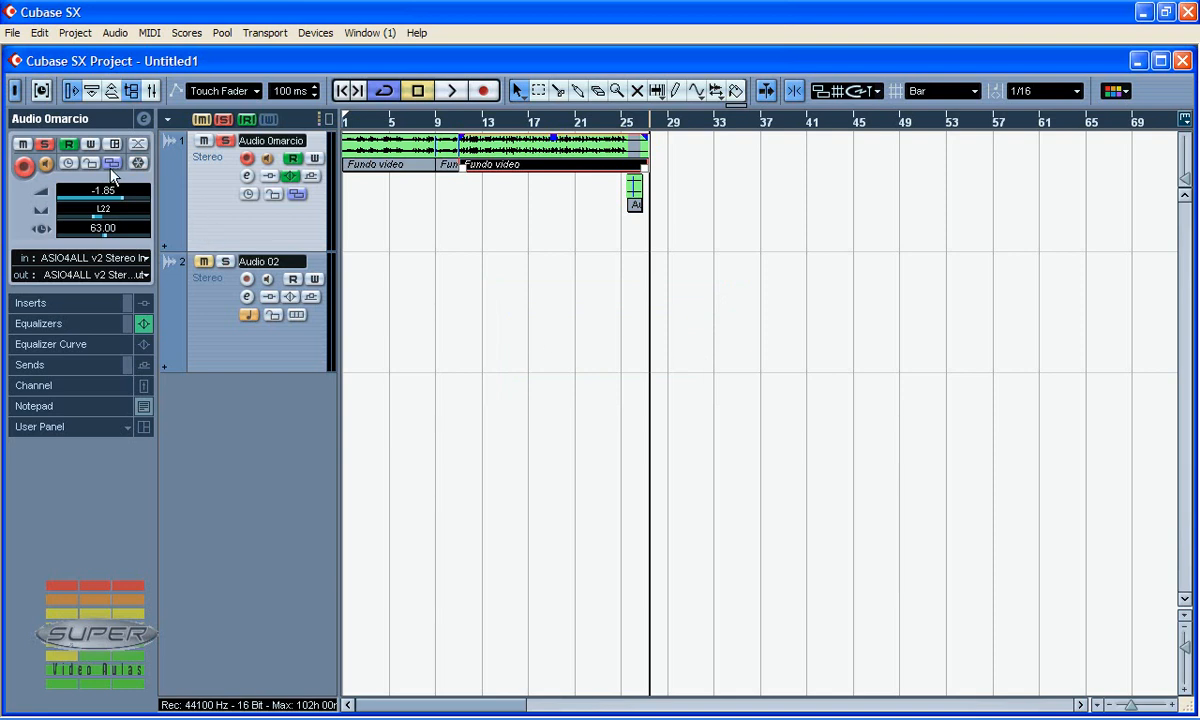
left_click(139, 162)
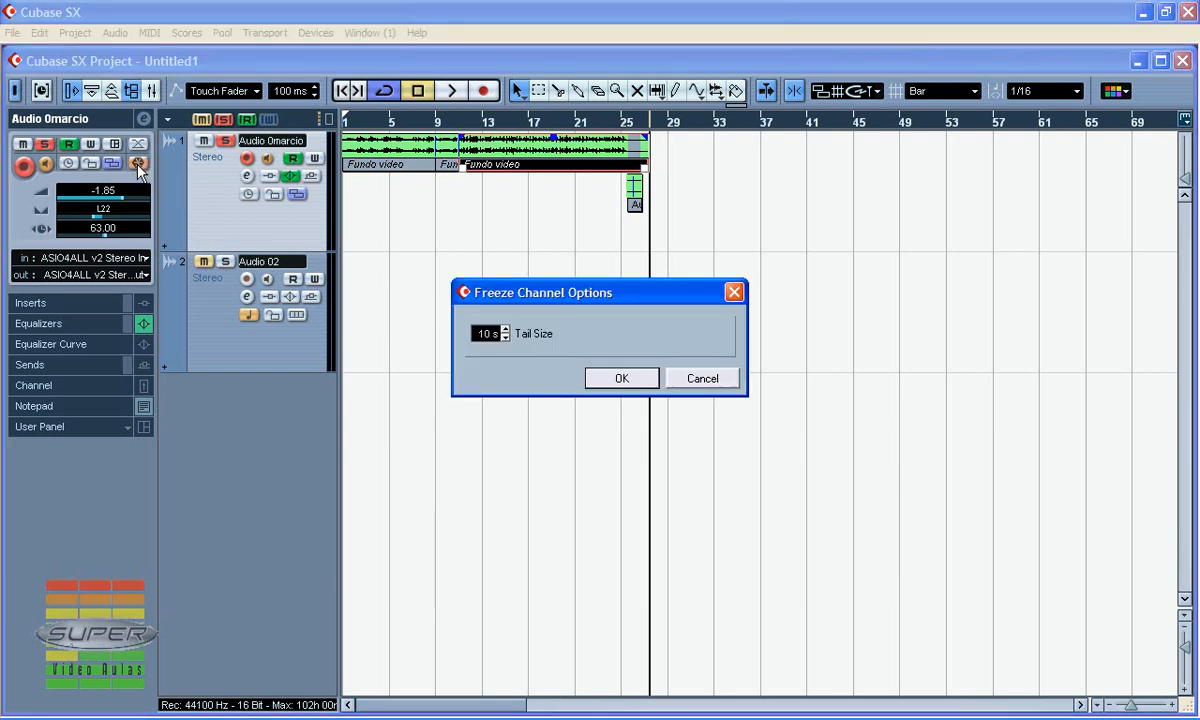
left_click(735, 293)
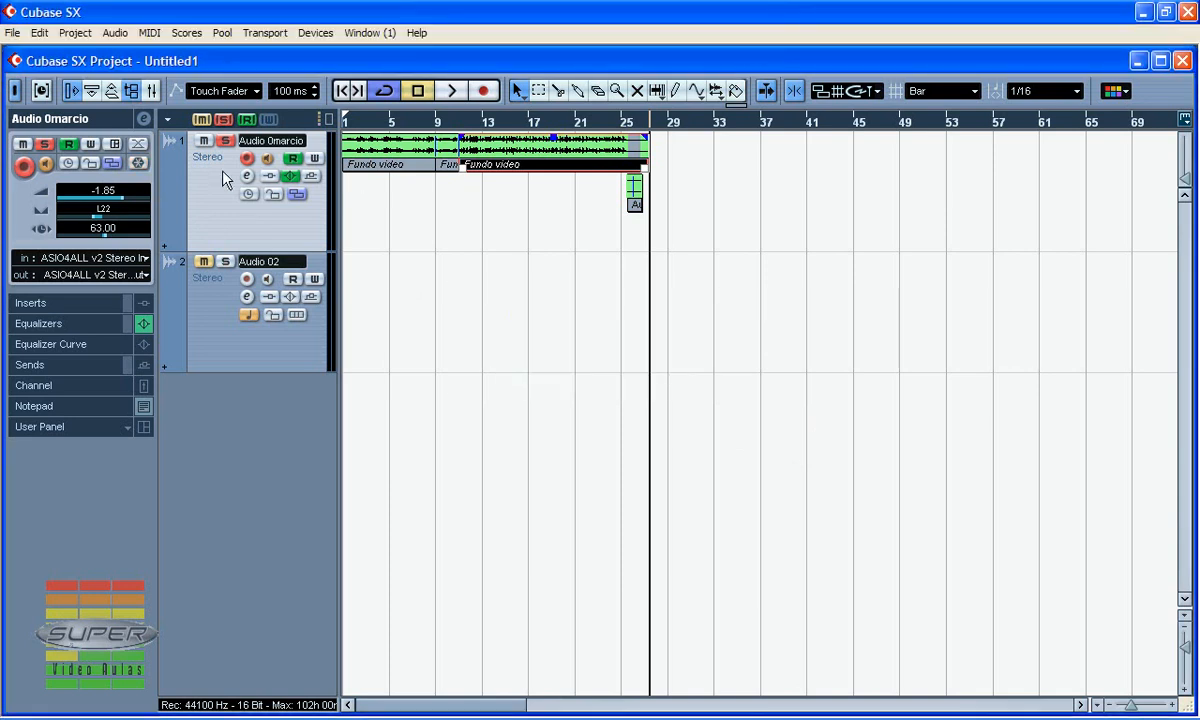
left_click(139, 162)
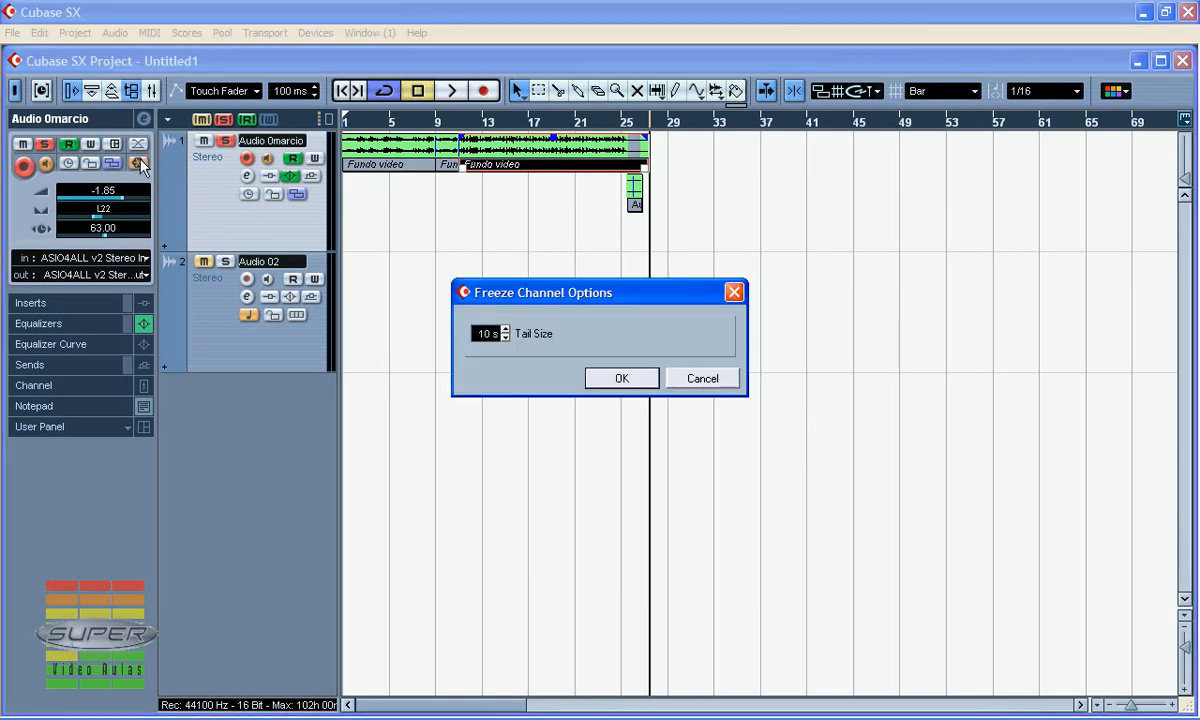
left_click(735, 294)
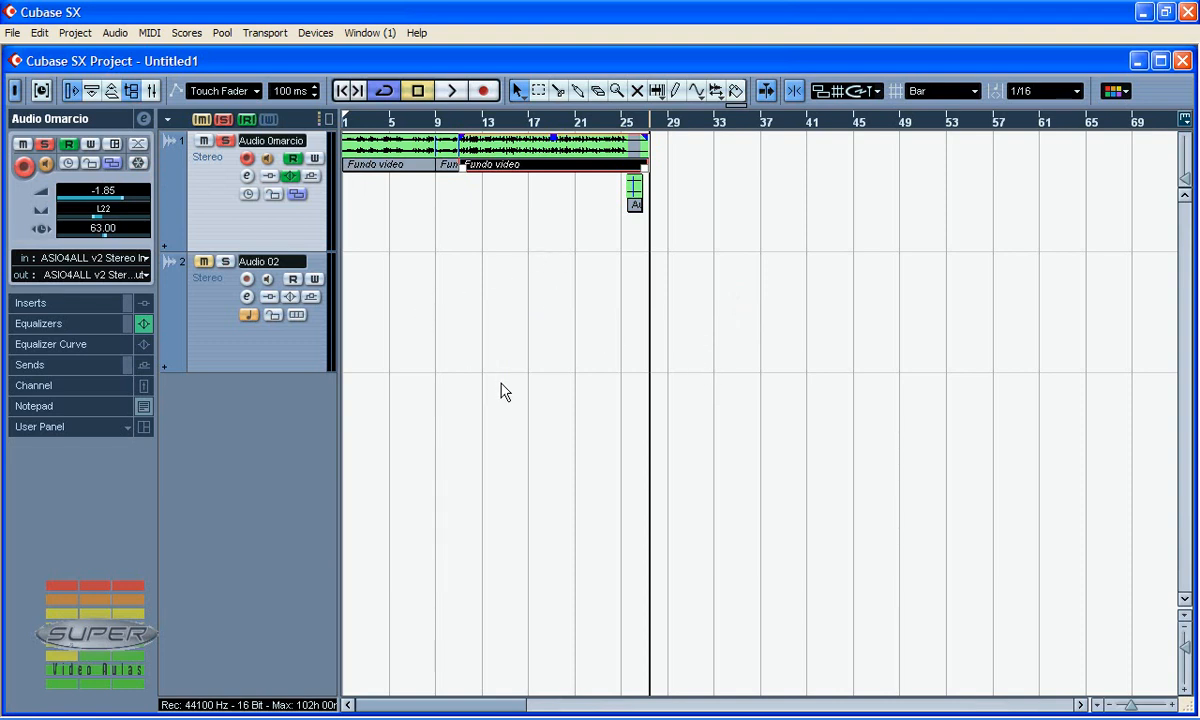
Step: Try a spline curve kind with a convex fade-in shape in the first track's Auto Fades settings, and discard the change
left_click(138, 145)
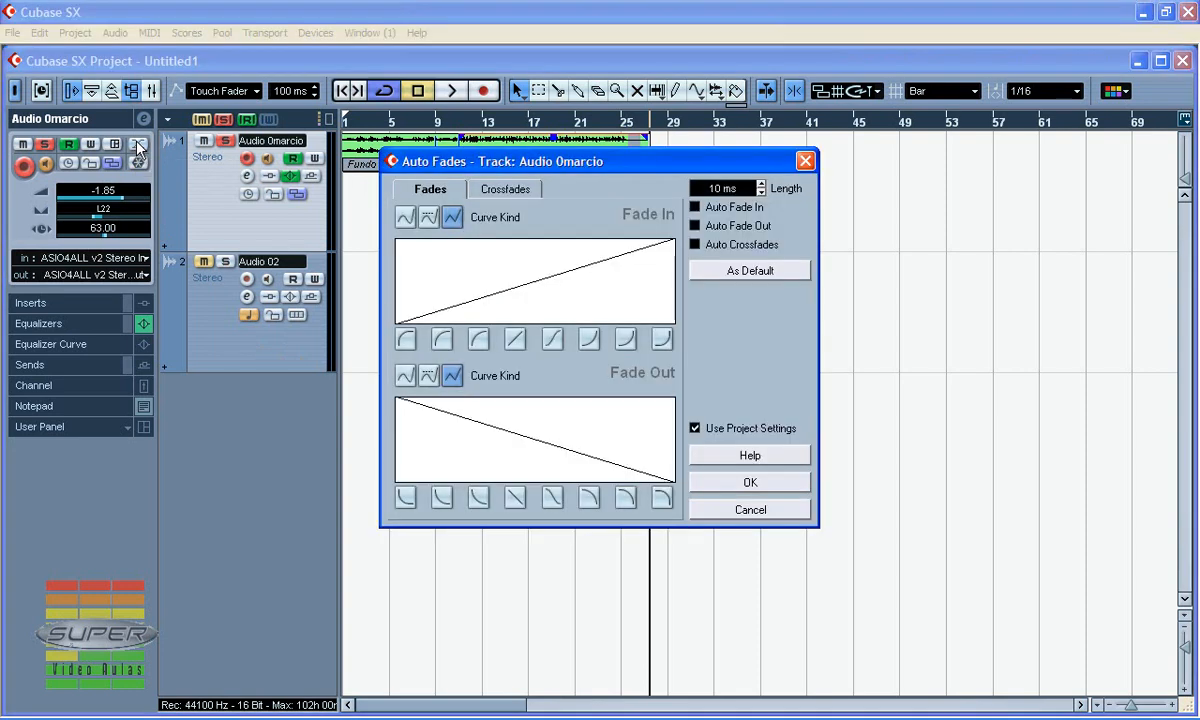
left_click(405, 216)
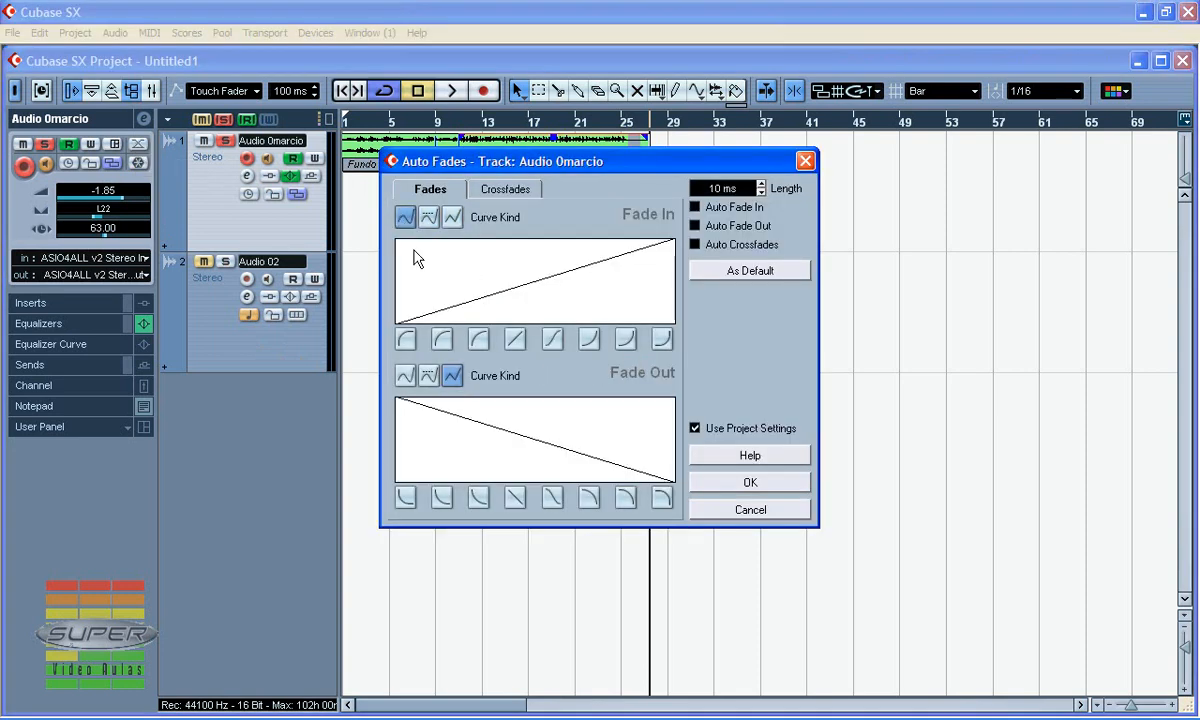
left_click(443, 338)
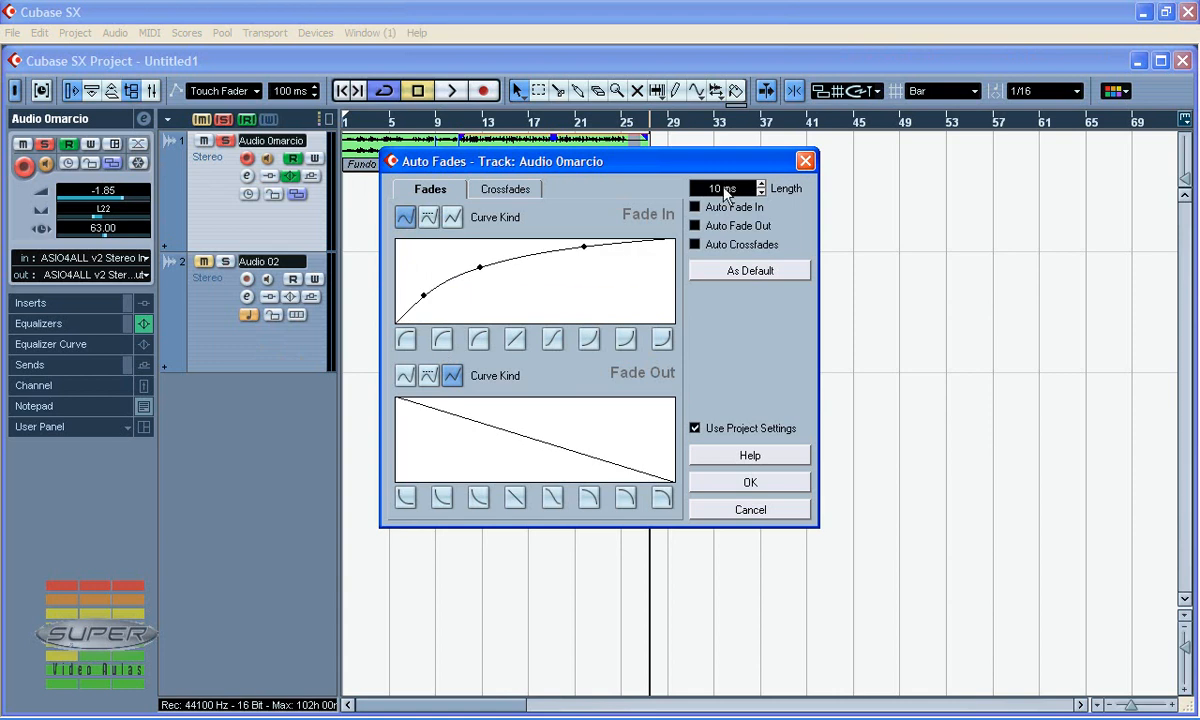
left_click(805, 161)
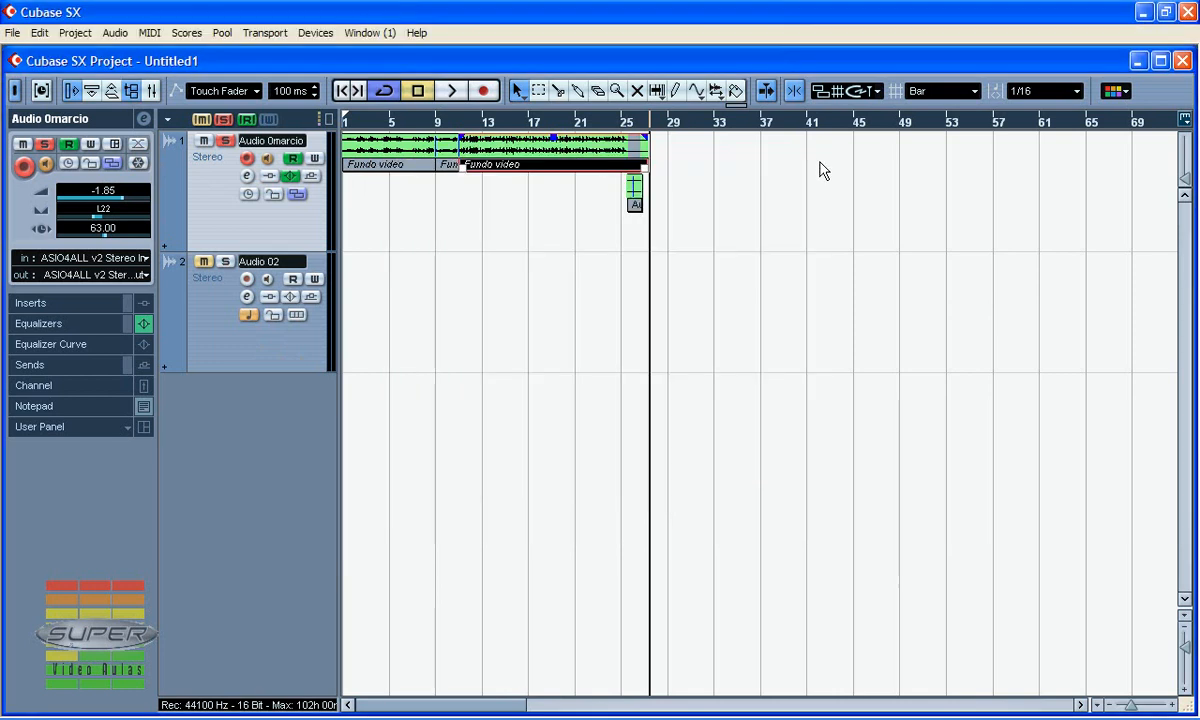
Step: Show and hide the event info line, and display the project overview to move through and zoom the timeline
left_click(92, 91)
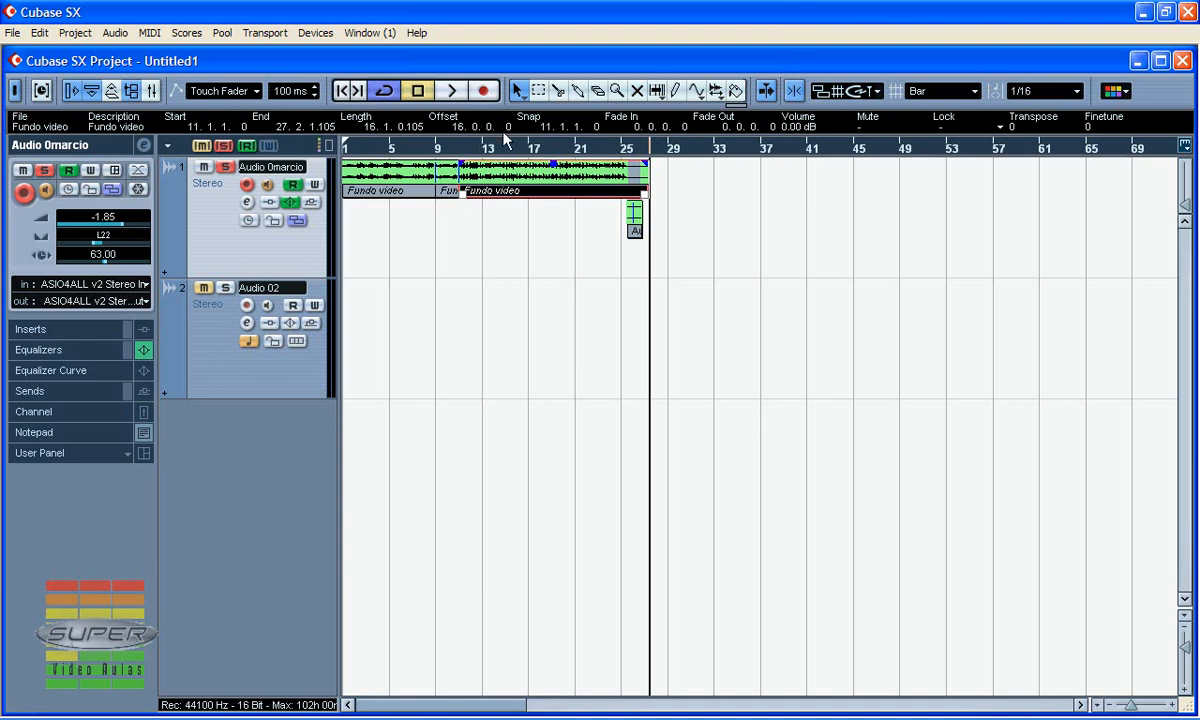
left_click(91, 92)
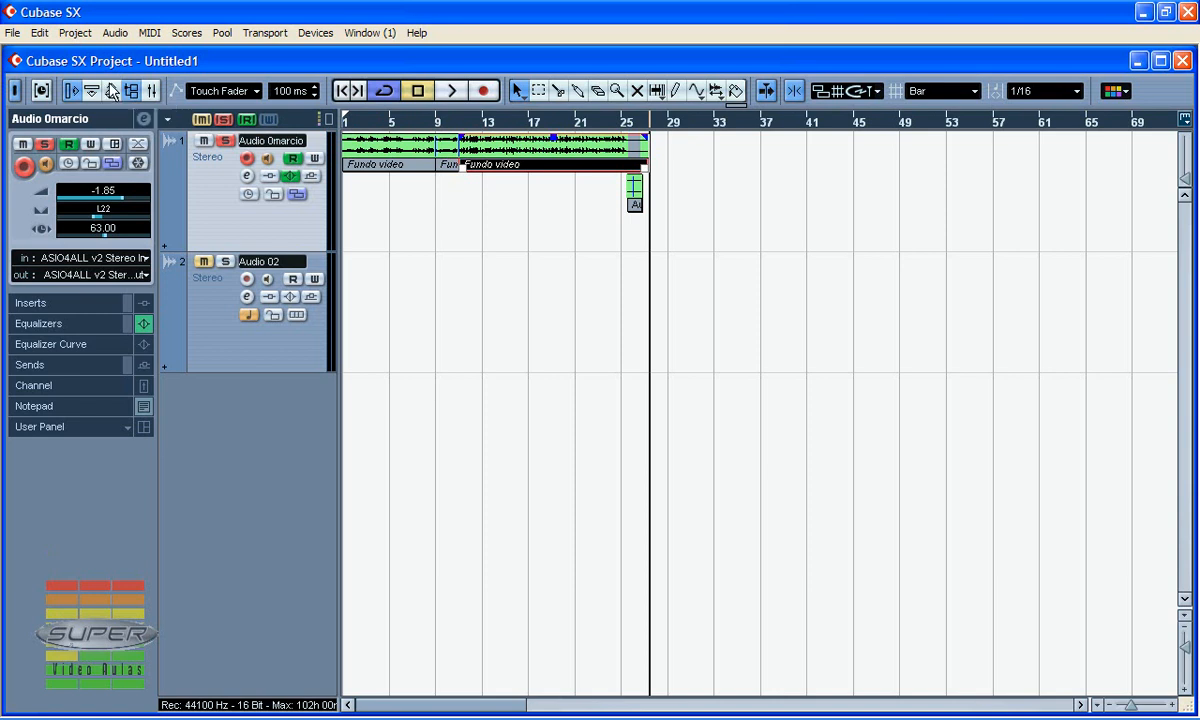
left_click(109, 91)
left_click_drag(100, 120, 200, 122)
left_click_drag(78, 120, 34, 121)
left_click(21, 119)
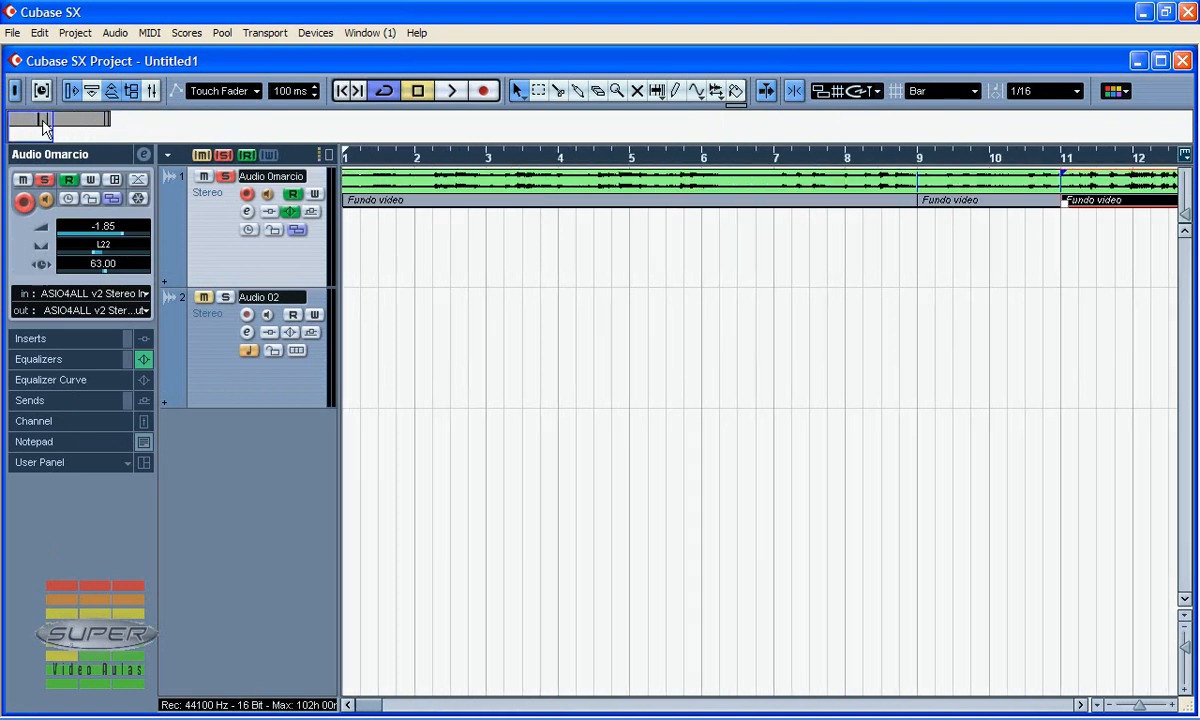
left_click(84, 122)
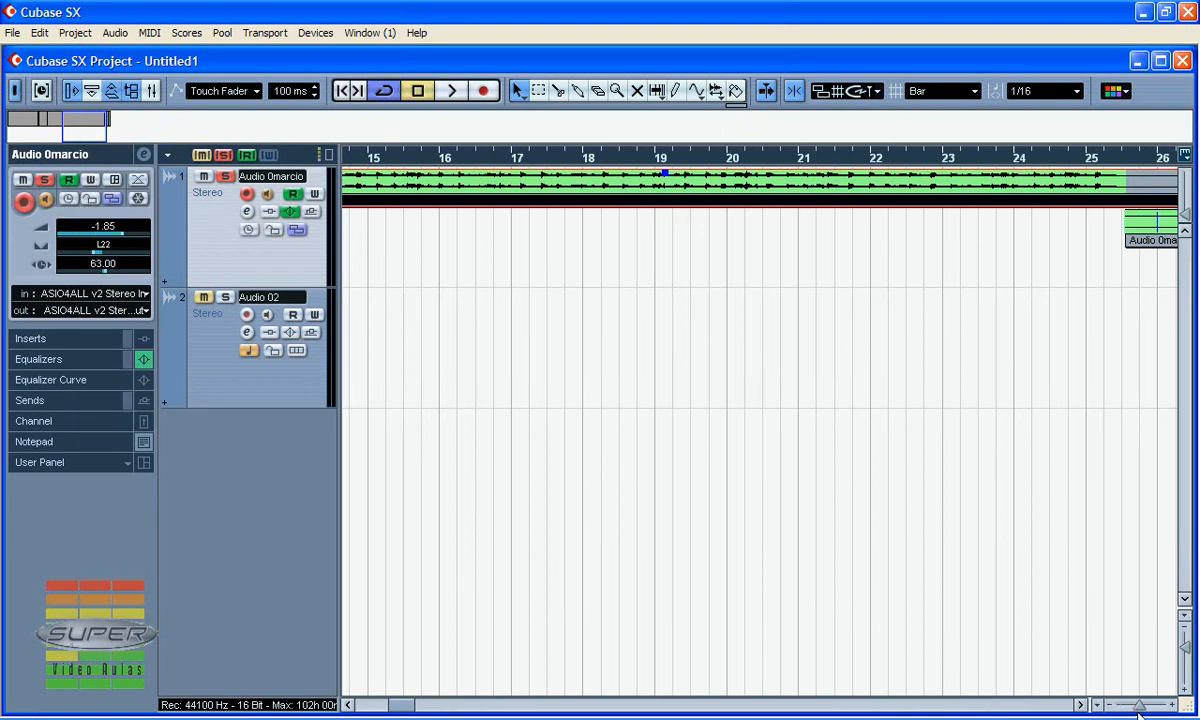
left_click_drag(1140, 710, 1132, 708)
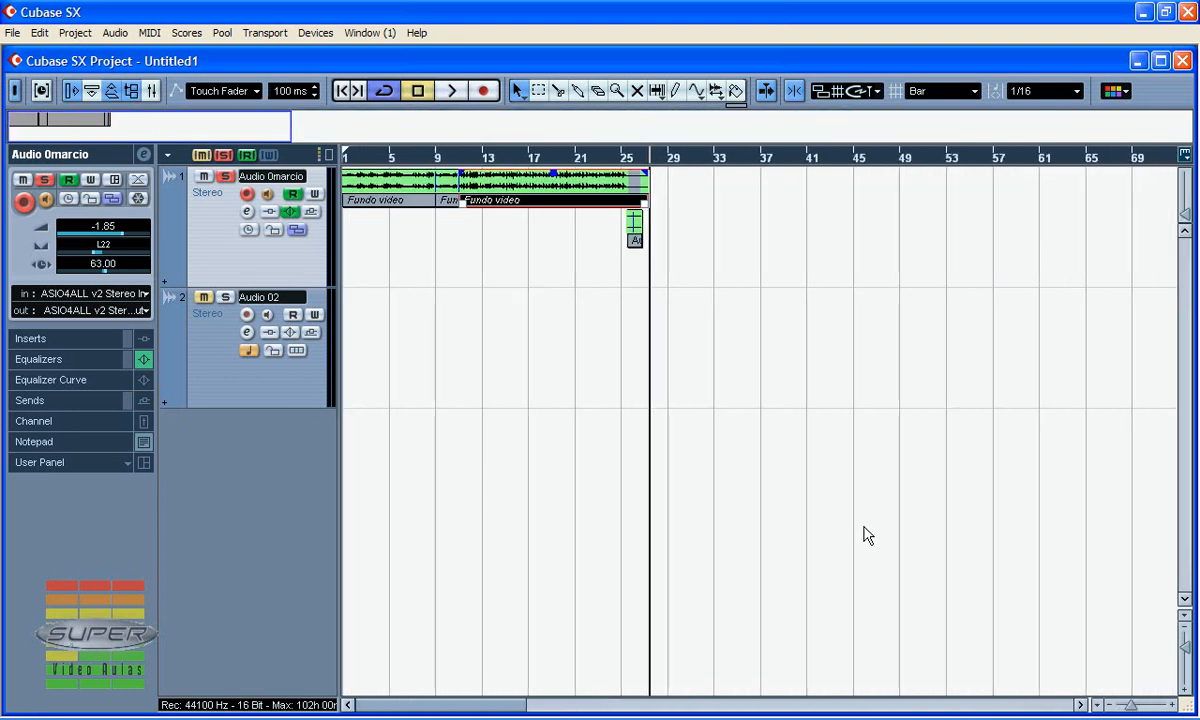
Step: Open the Pool and import the video file "pro" from the Projeto Sonar 8 folder
left_click(131, 91)
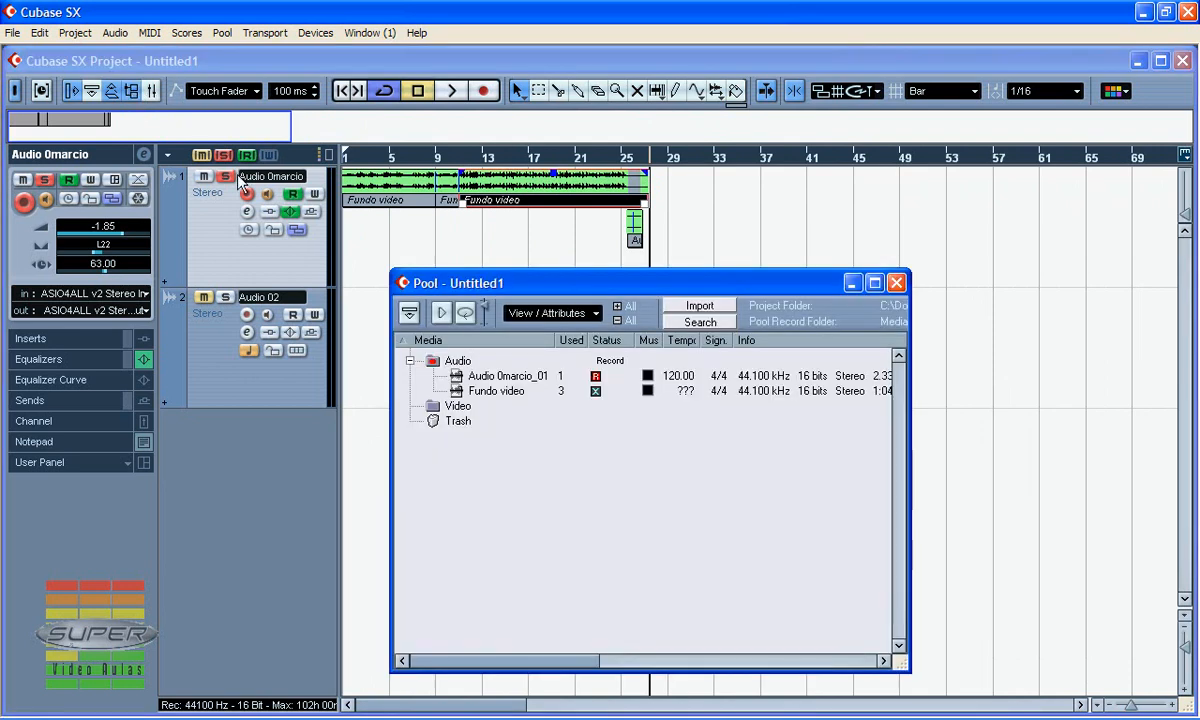
left_click_drag(601, 296, 496, 130)
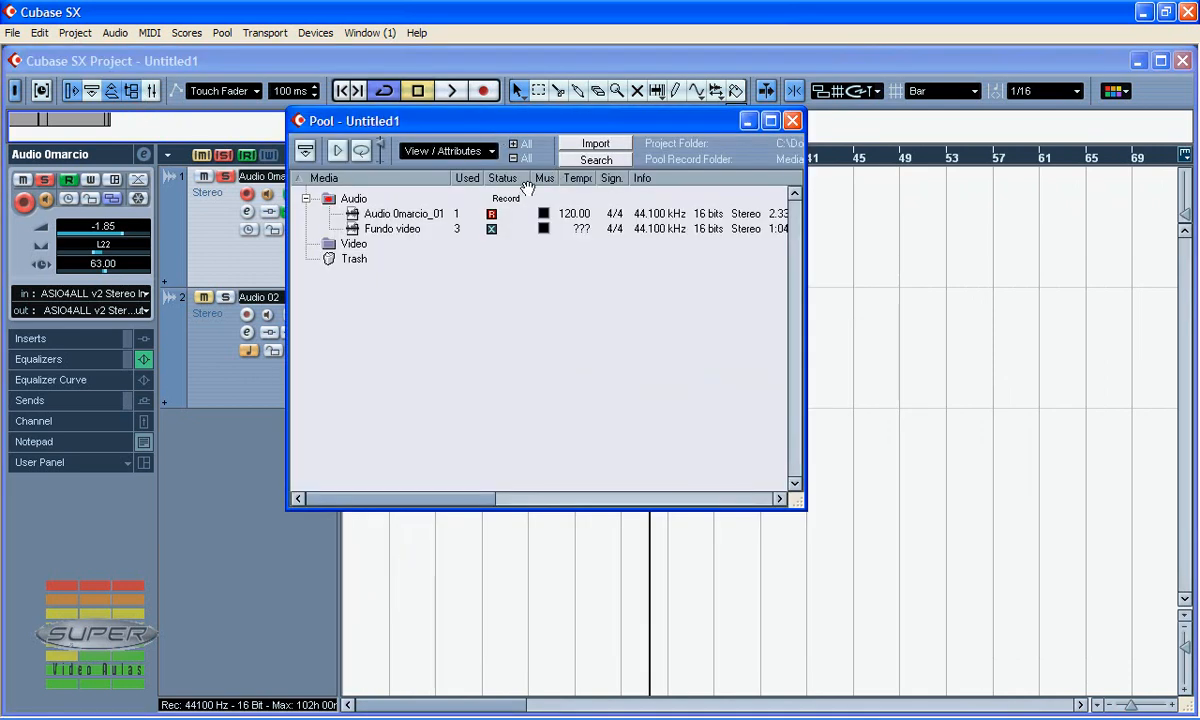
left_click_drag(475, 505, 447, 501)
left_click(596, 144)
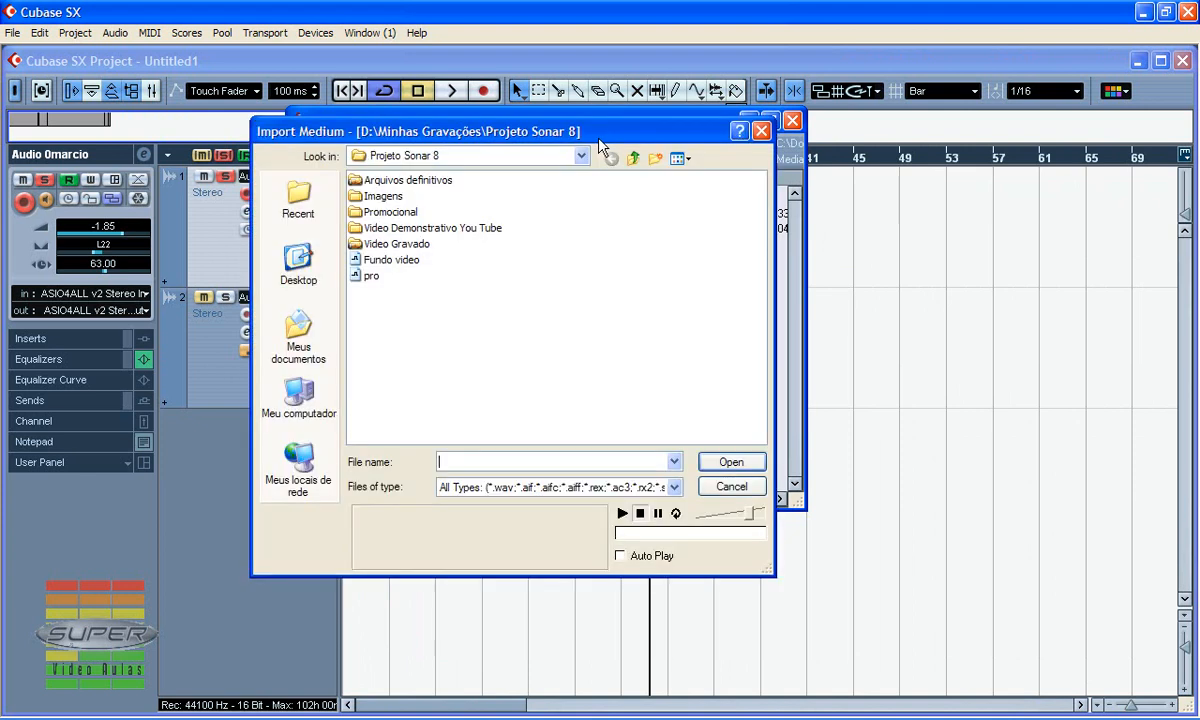
left_click_drag(575, 133, 713, 130)
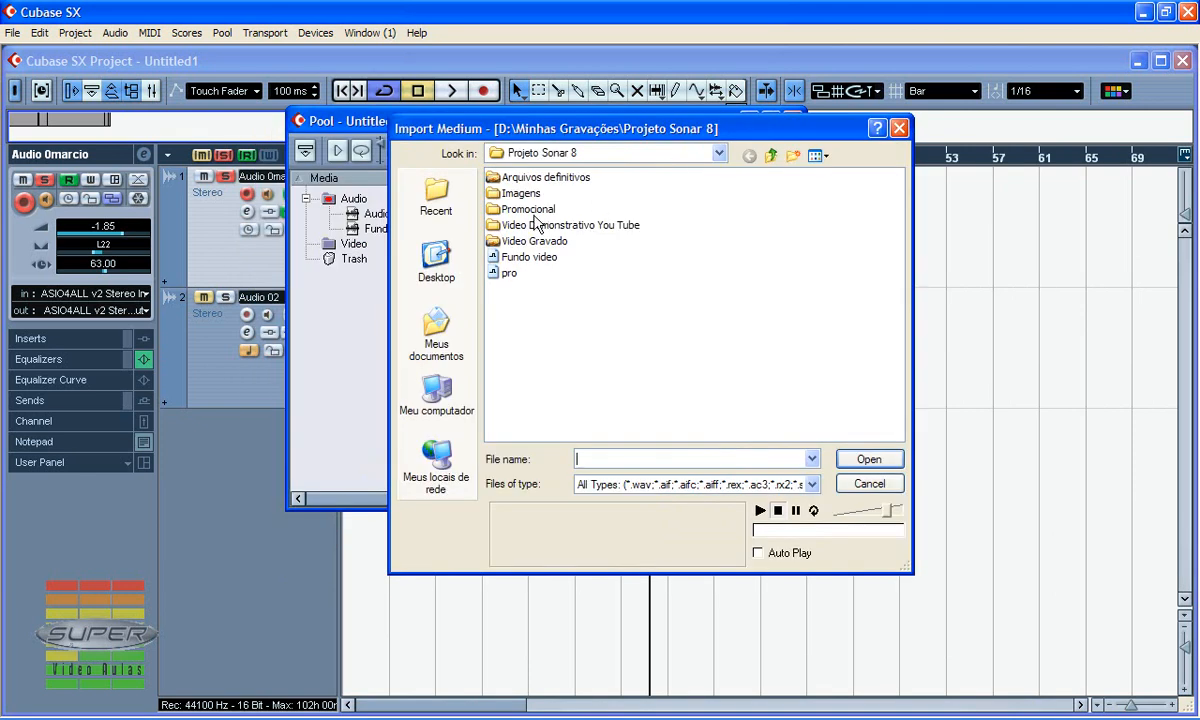
left_click(505, 276)
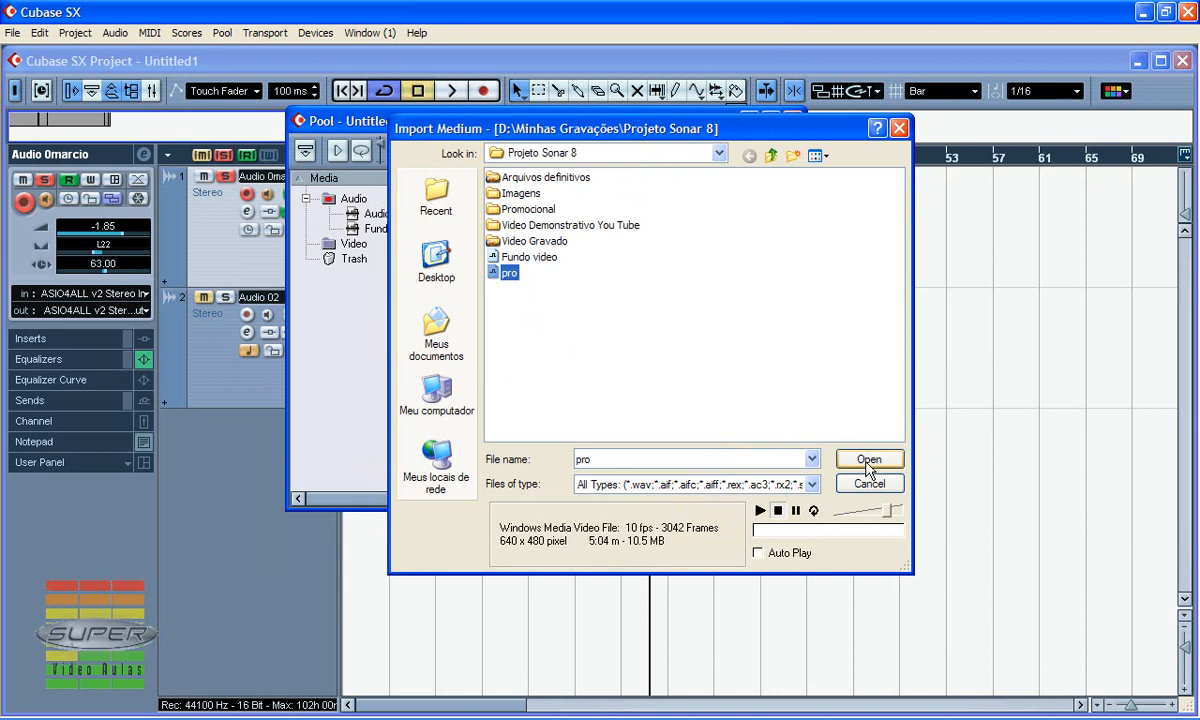
left_click(866, 459)
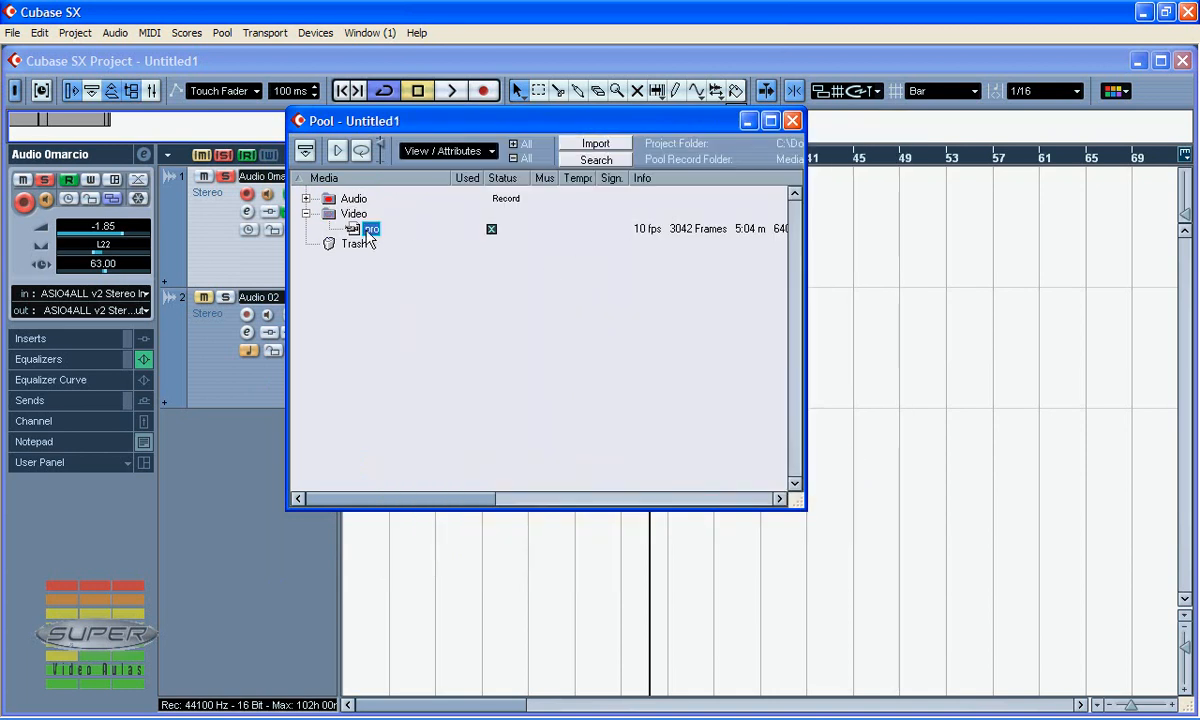
Step: Import the audio file "Fundo video" into the Pool again as a new version
left_click_drag(345, 121, 456, 109)
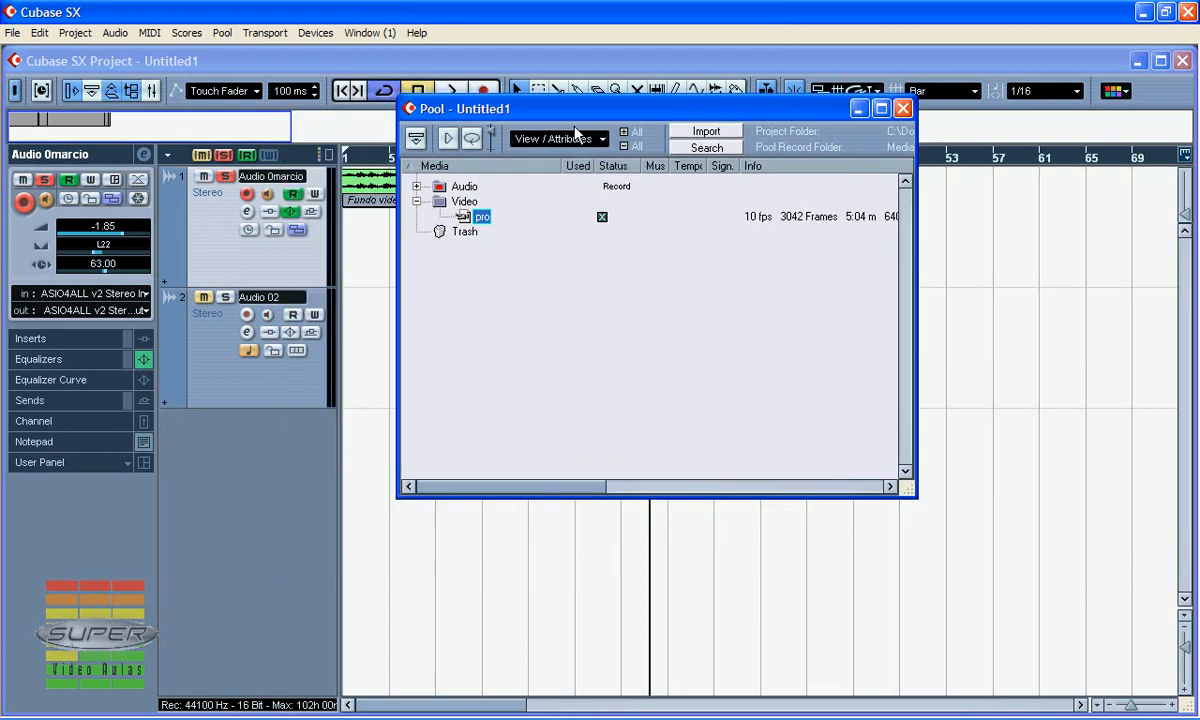
left_click_drag(568, 116, 710, 97)
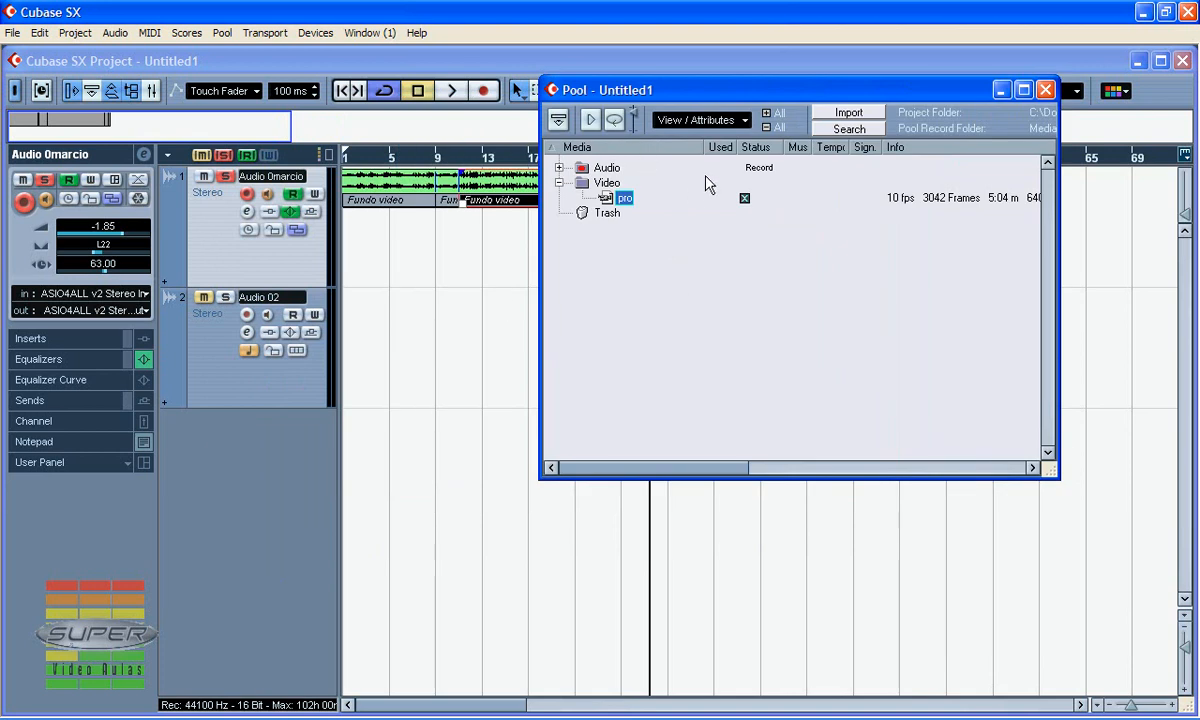
left_click(840, 112)
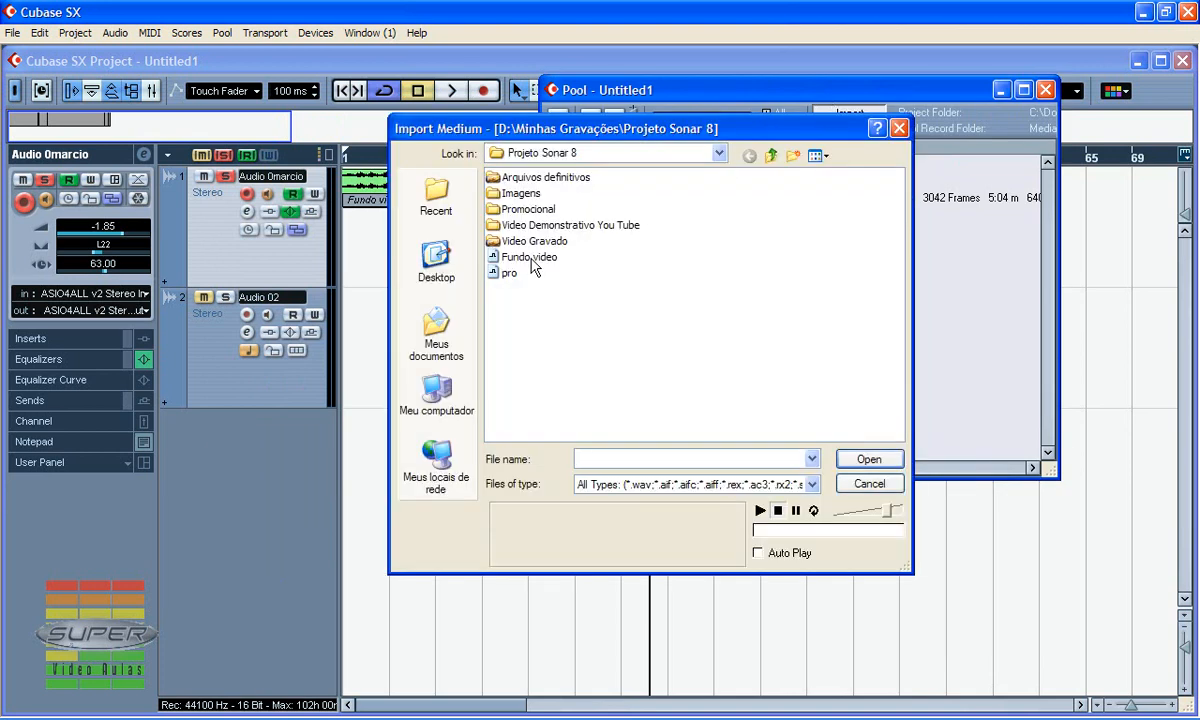
left_click(515, 257)
left_click(878, 463)
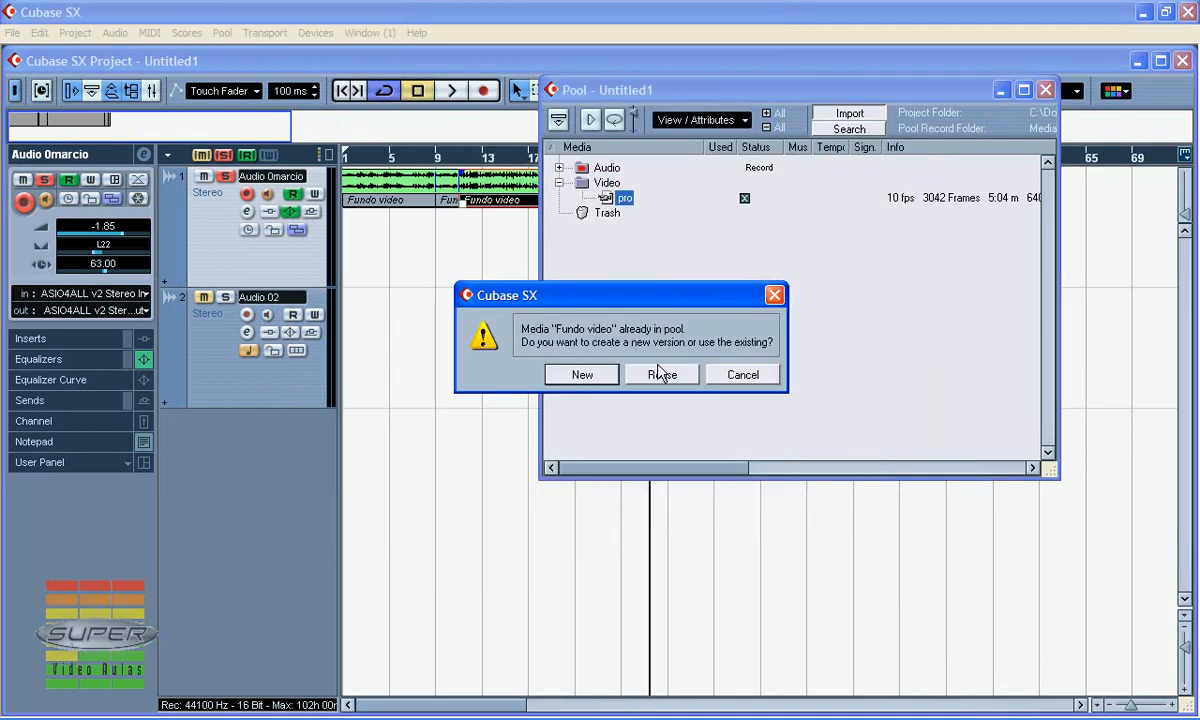
left_click(696, 374)
left_click_drag(648, 220, 347, 217)
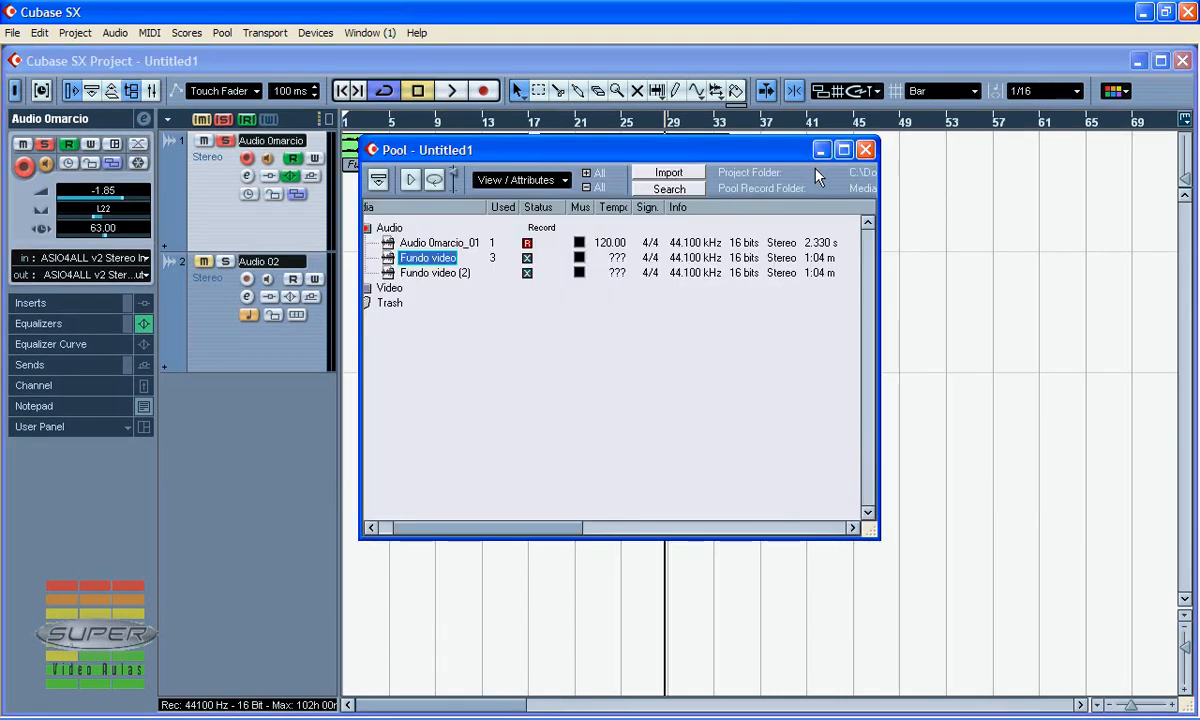
Step: Maximize the Pool and import "100beat2" from the Tutorials folder of SONAR 8 Producer Edition
left_click(845, 154)
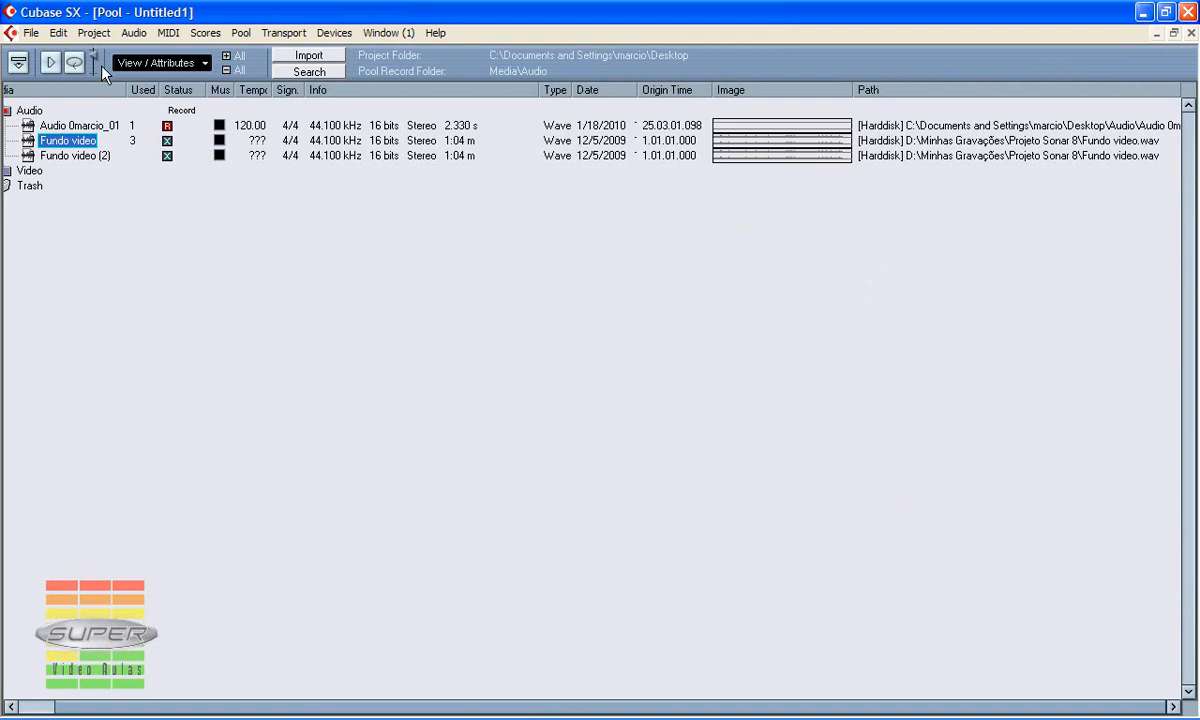
left_click(333, 57)
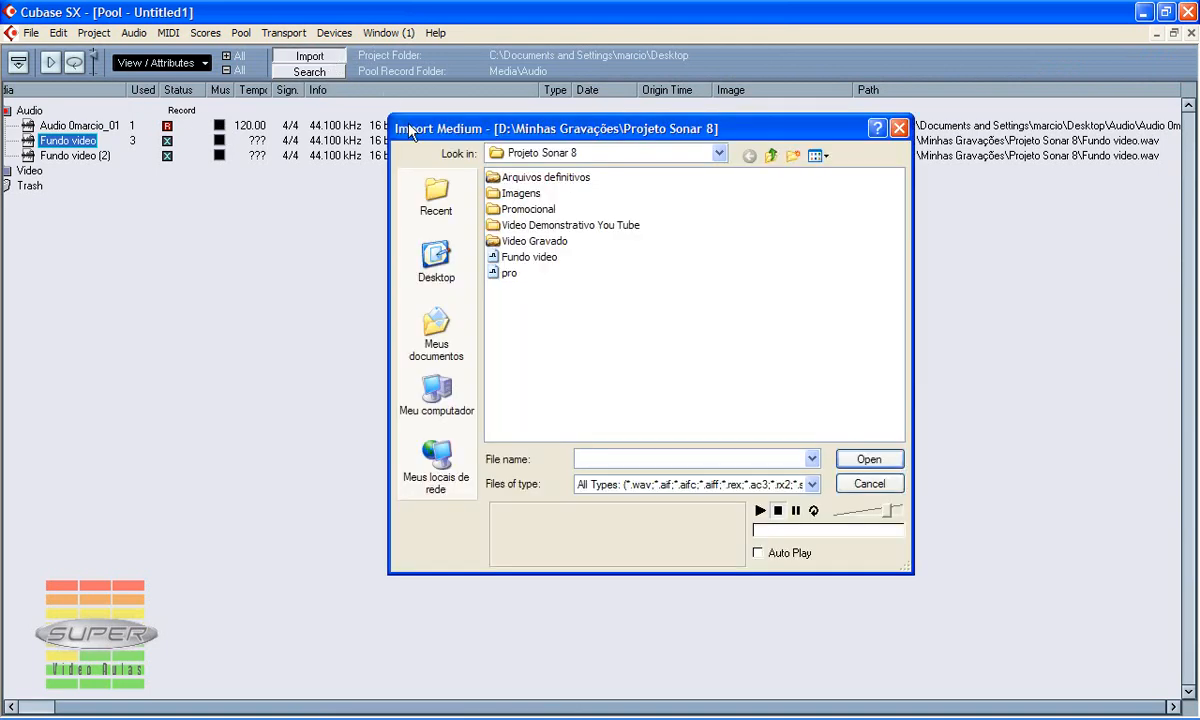
left_click(436, 345)
double_click(512, 212)
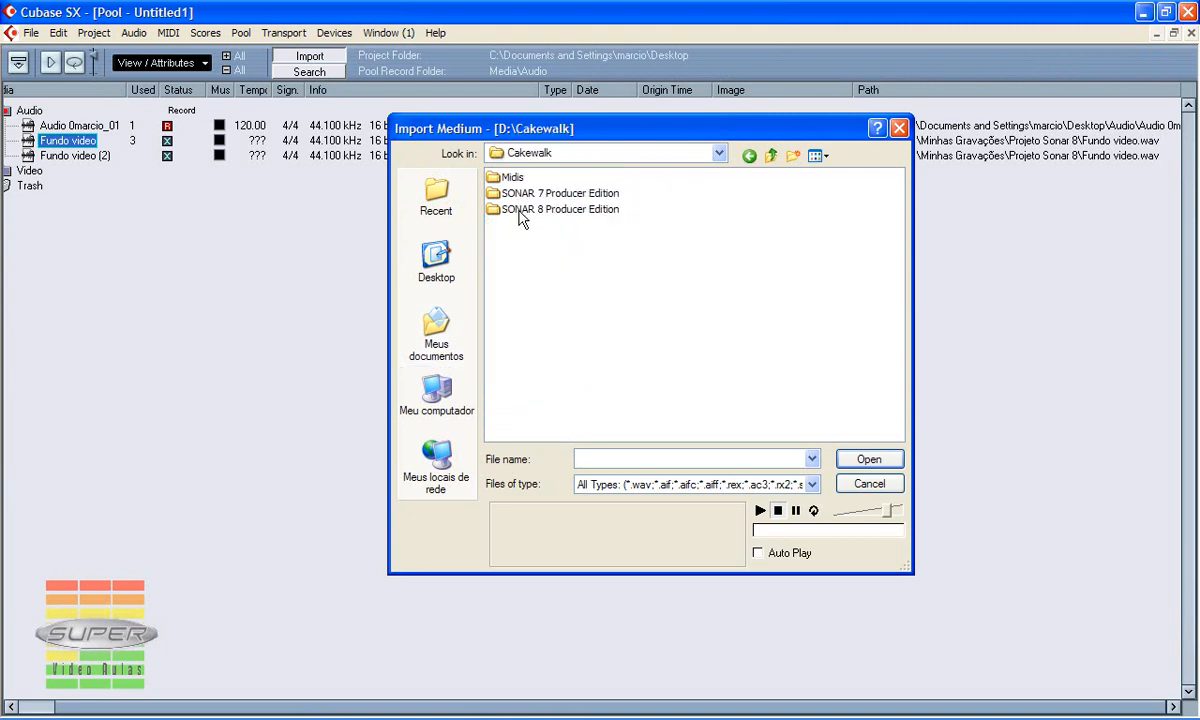
double_click(519, 212)
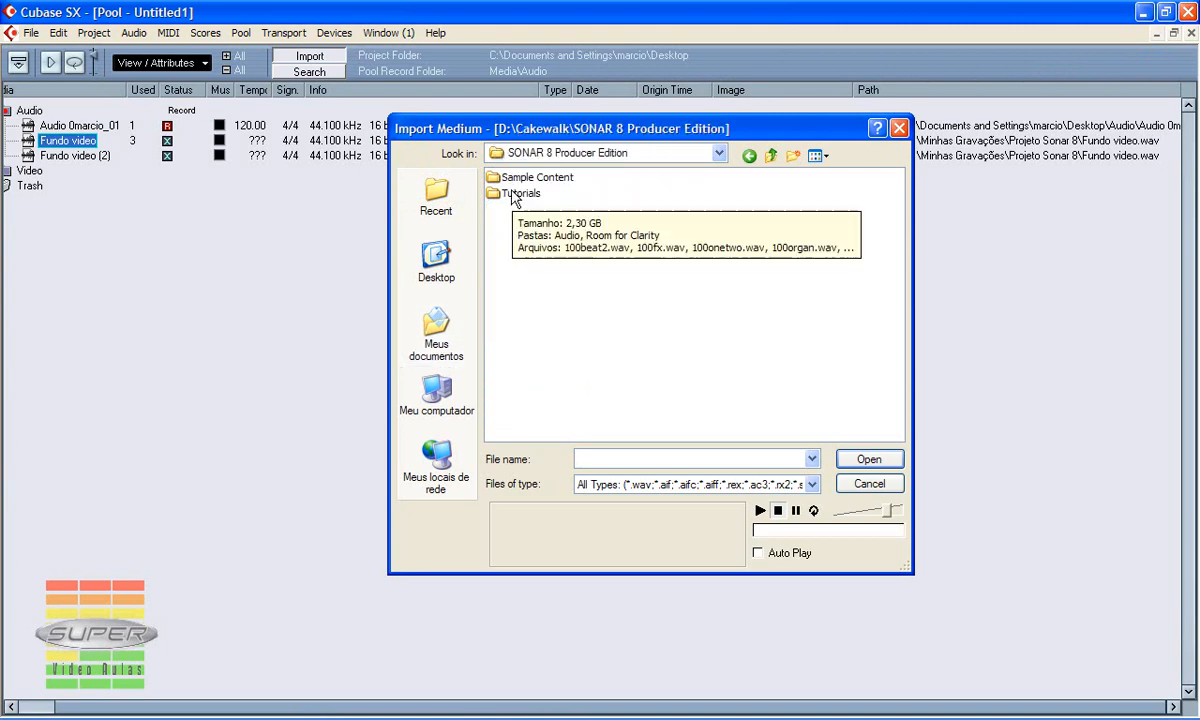
double_click(515, 195)
left_click(490, 209)
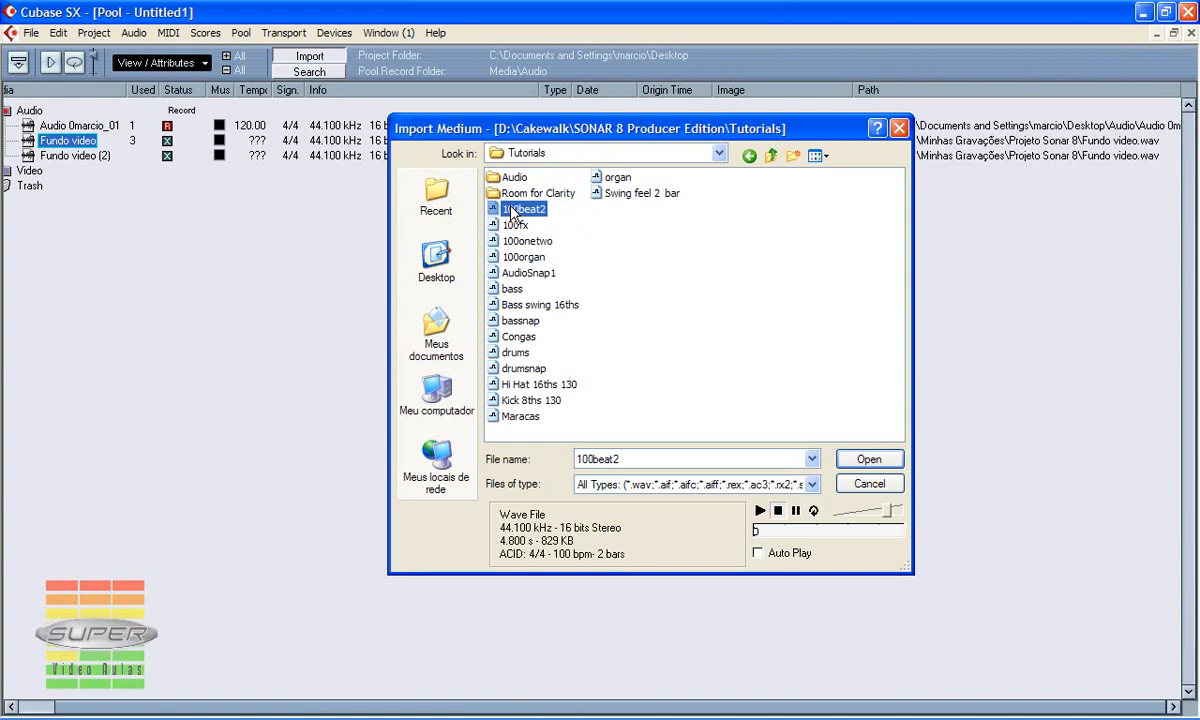
left_click(866, 460)
left_click(655, 445)
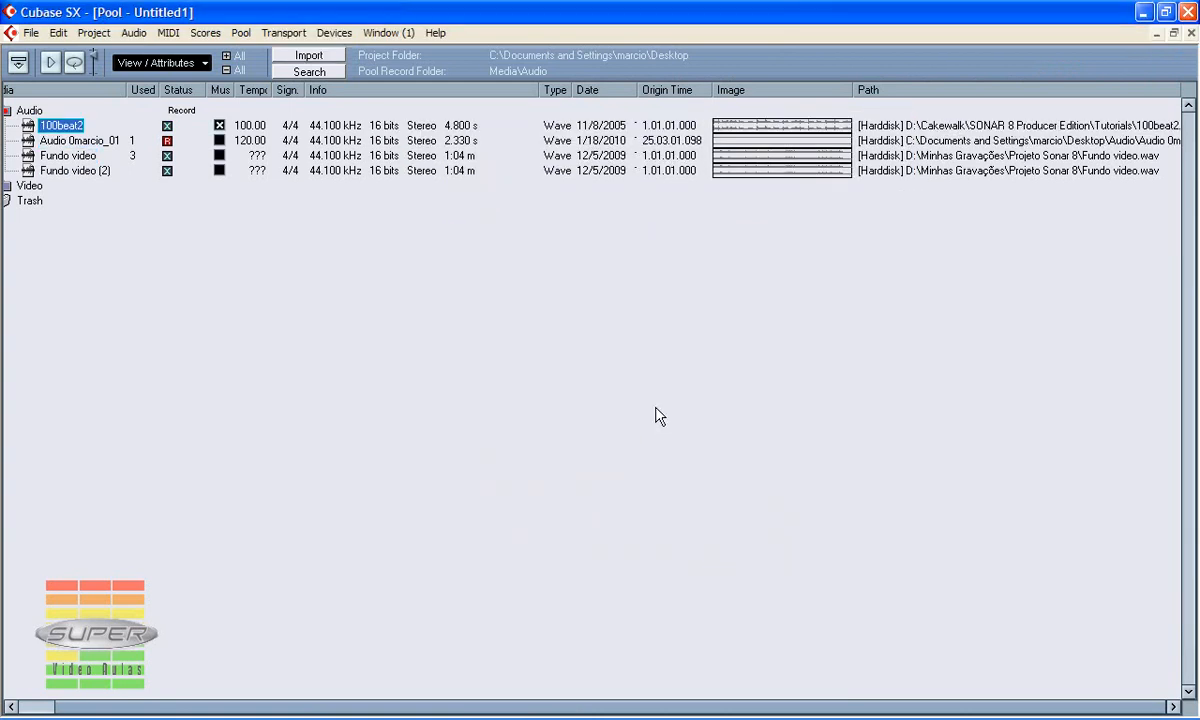
Step: Audition the "100beat2" and "Fundo video (2)" clips in the Pool
left_click(48, 62)
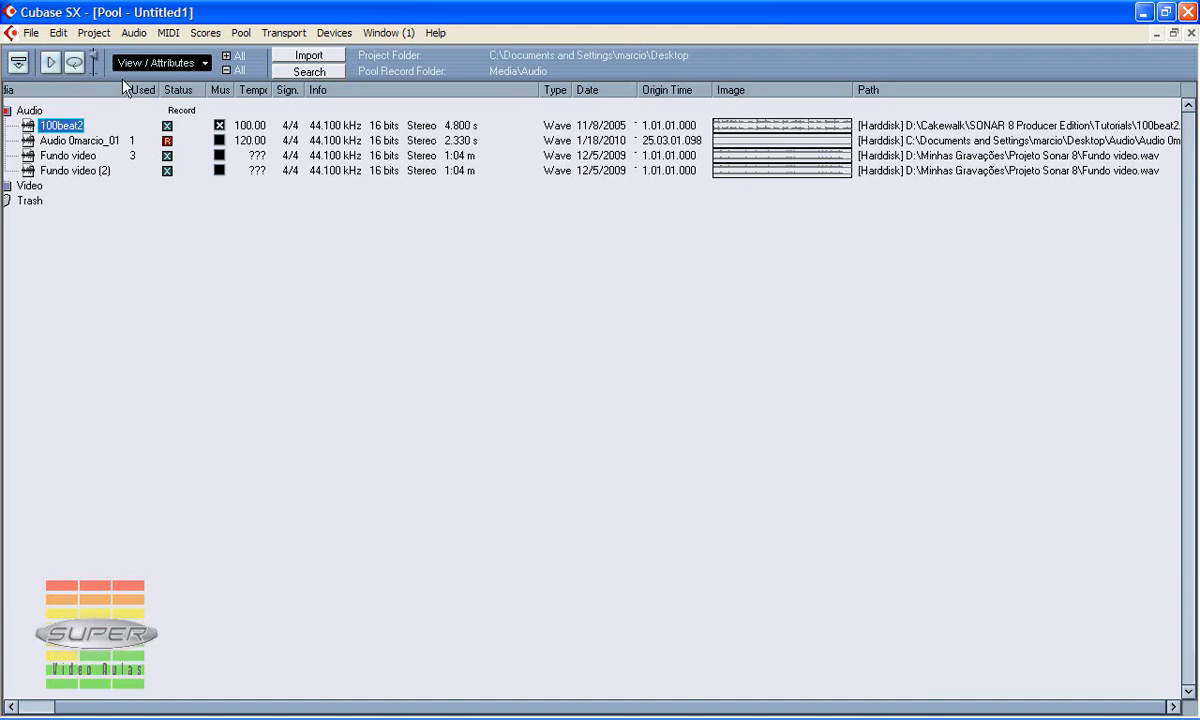
left_click(46, 65)
left_click(729, 170)
left_click_drag(774, 173, 768, 168)
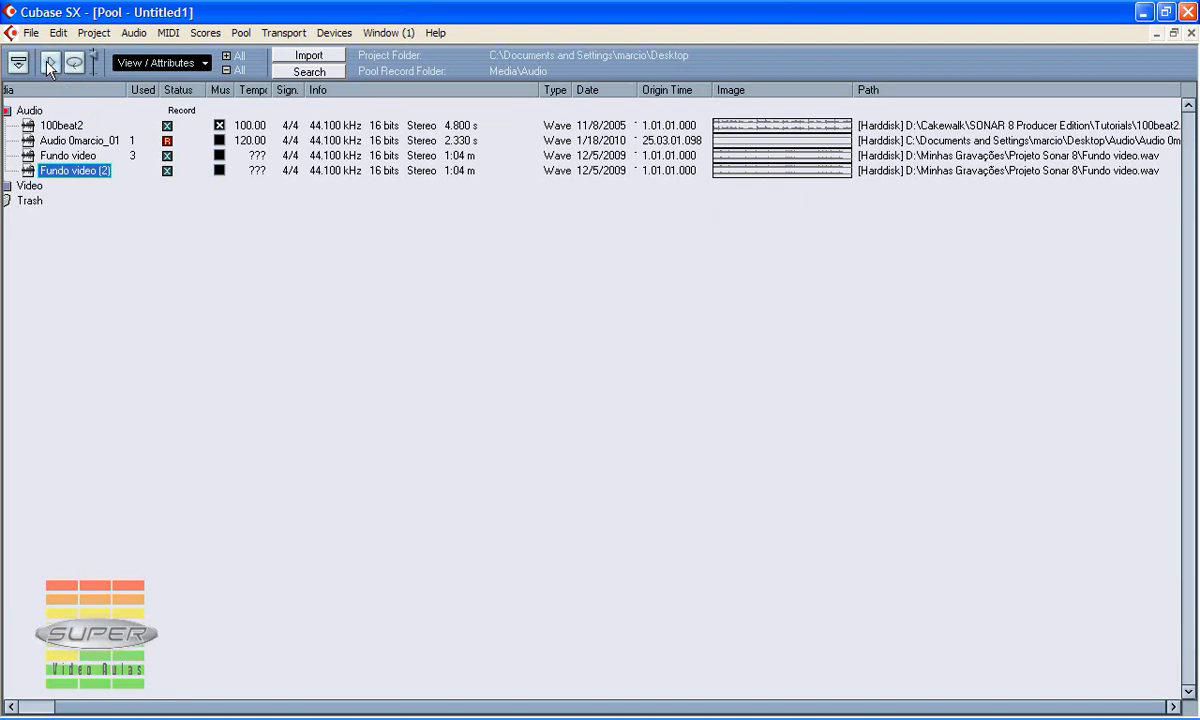
Step: Restore the Pool to a floating window and place the "100beat2" clip on the Audio 02 track at about bar 2
left_click(1174, 34)
left_click_drag(712, 150, 967, 115)
left_click_drag(678, 207, 363, 262)
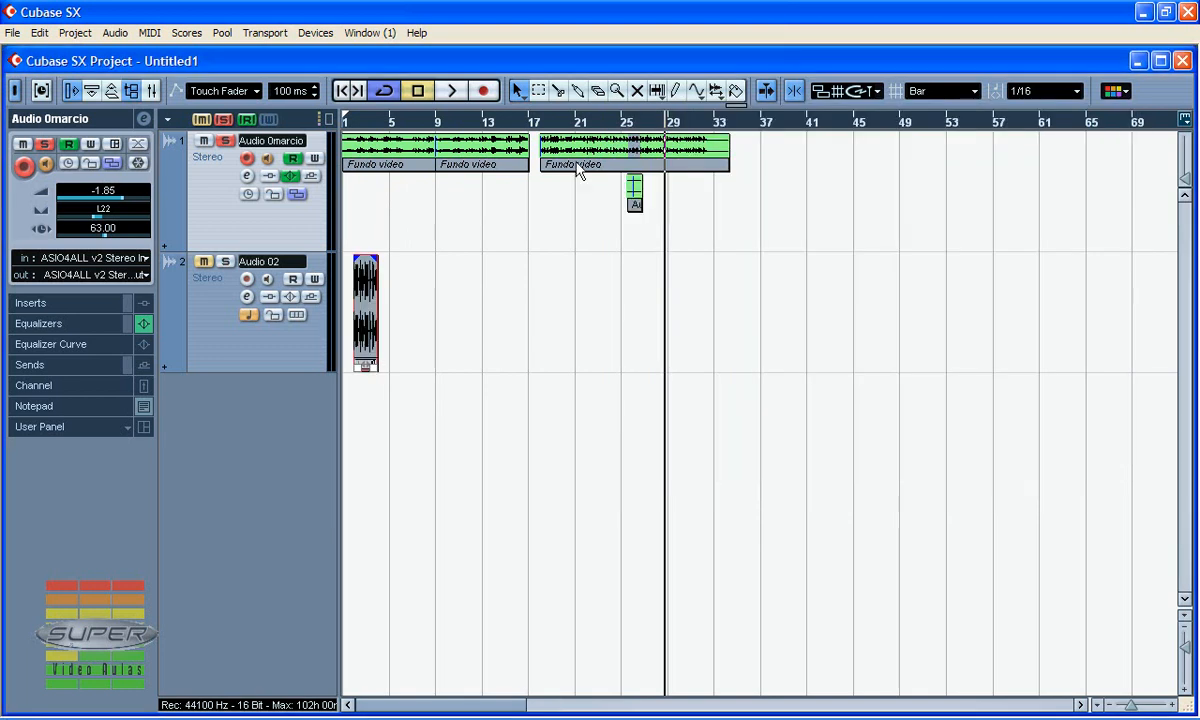
Step: Open the Mixer, set the Mono In fader to -0.41 and the ASIO4ALL input fader to 0.35, and close it
left_click(152, 91)
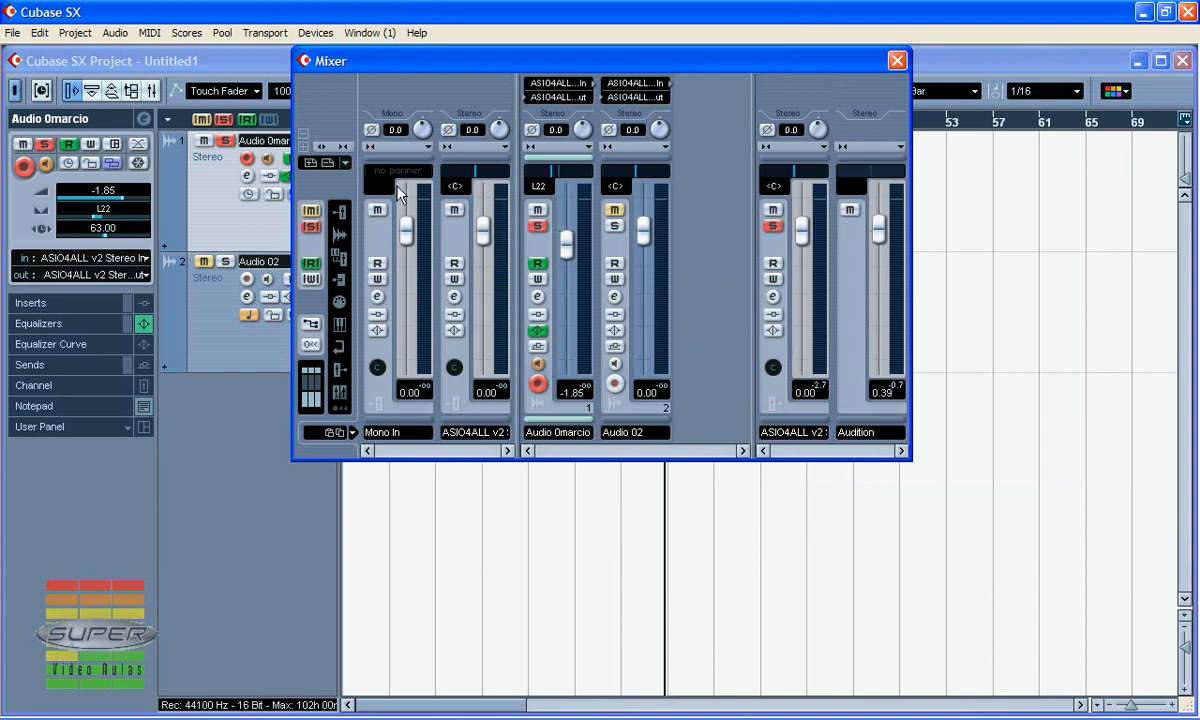
left_click_drag(478, 258, 430, 255)
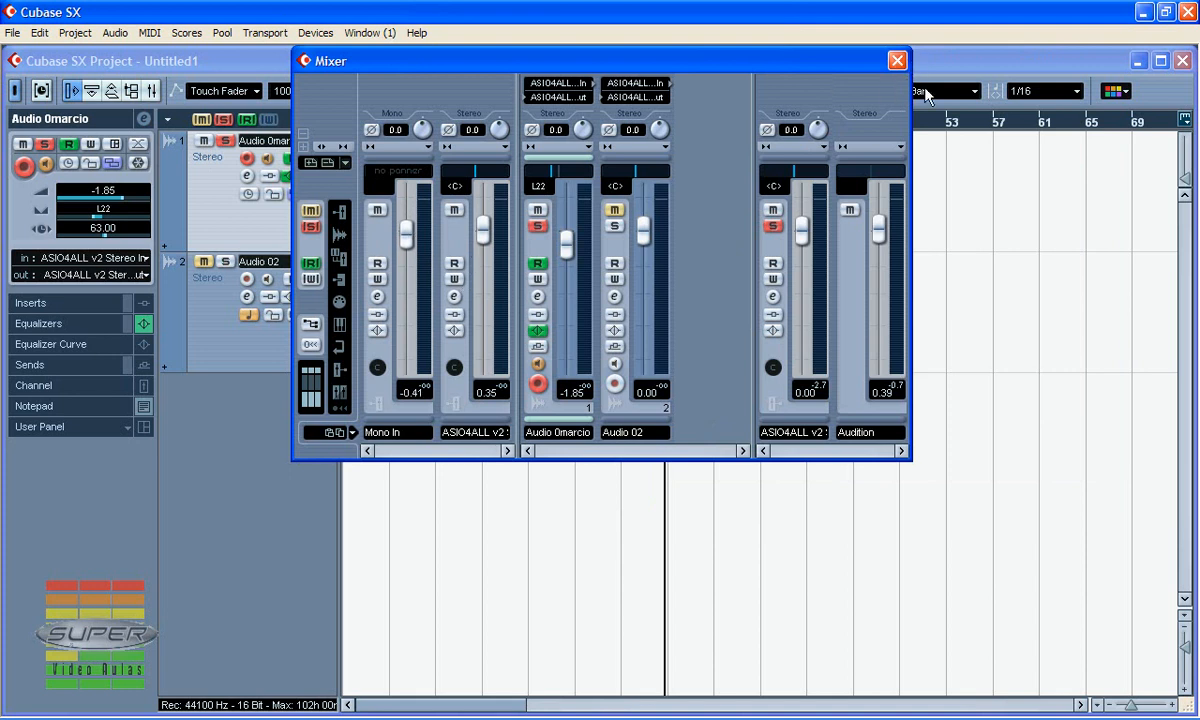
left_click(897, 61)
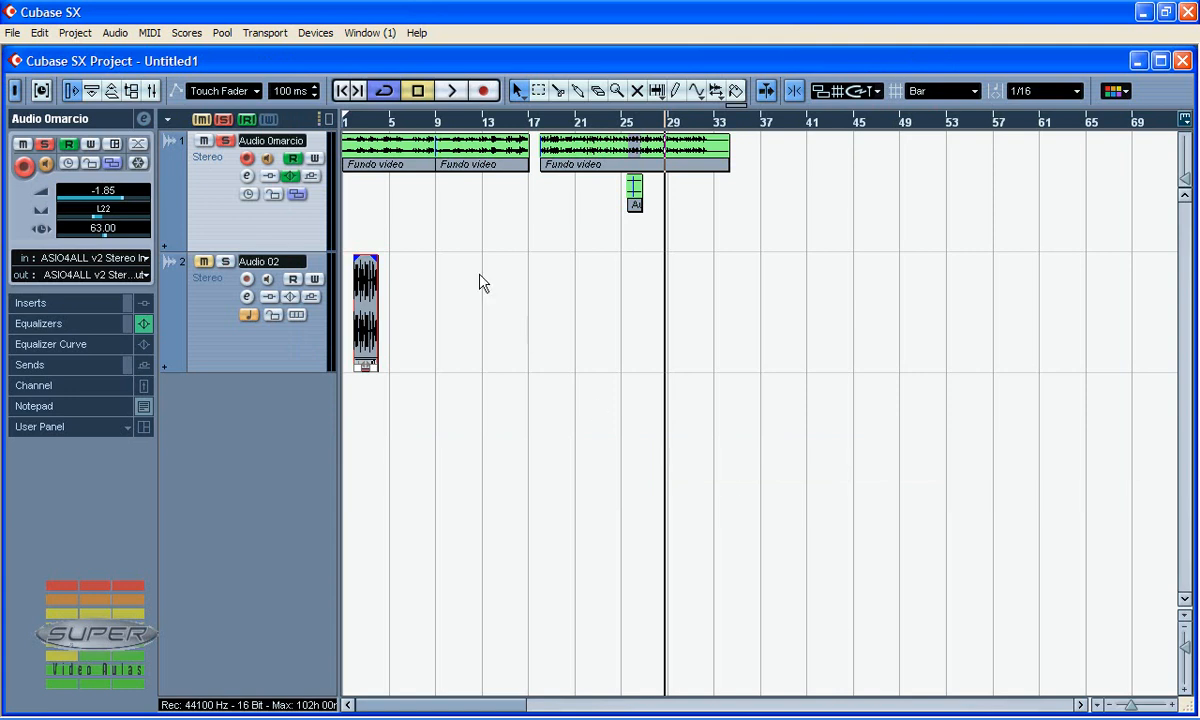
Step: Move the project cursor to about bar 14
left_click(492, 120)
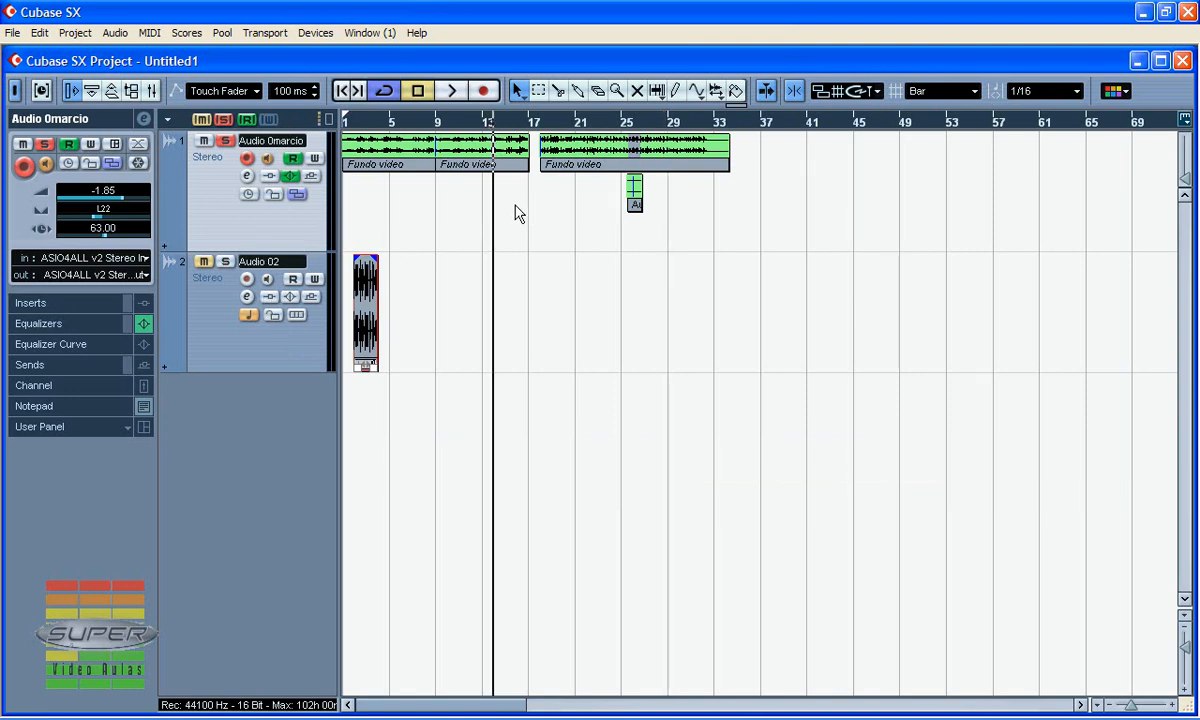